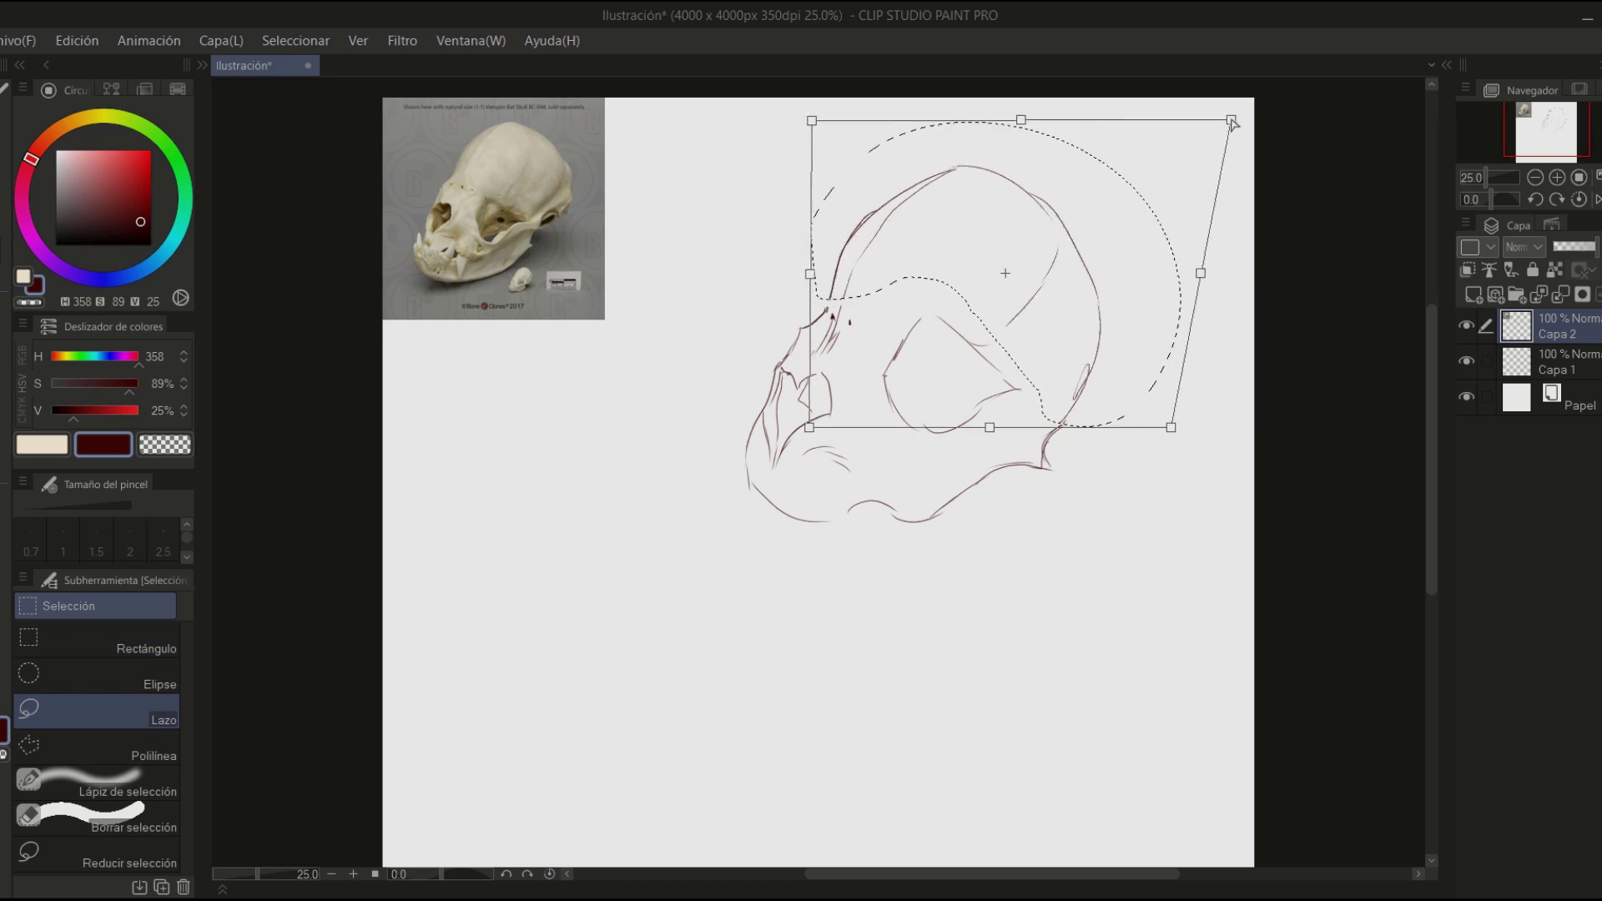
- Stretch the selected cranium lines outward at the back and pencil in the inner details of the eye socket
drag(1174, 418, 1233, 429)
key(Return)
key(p)
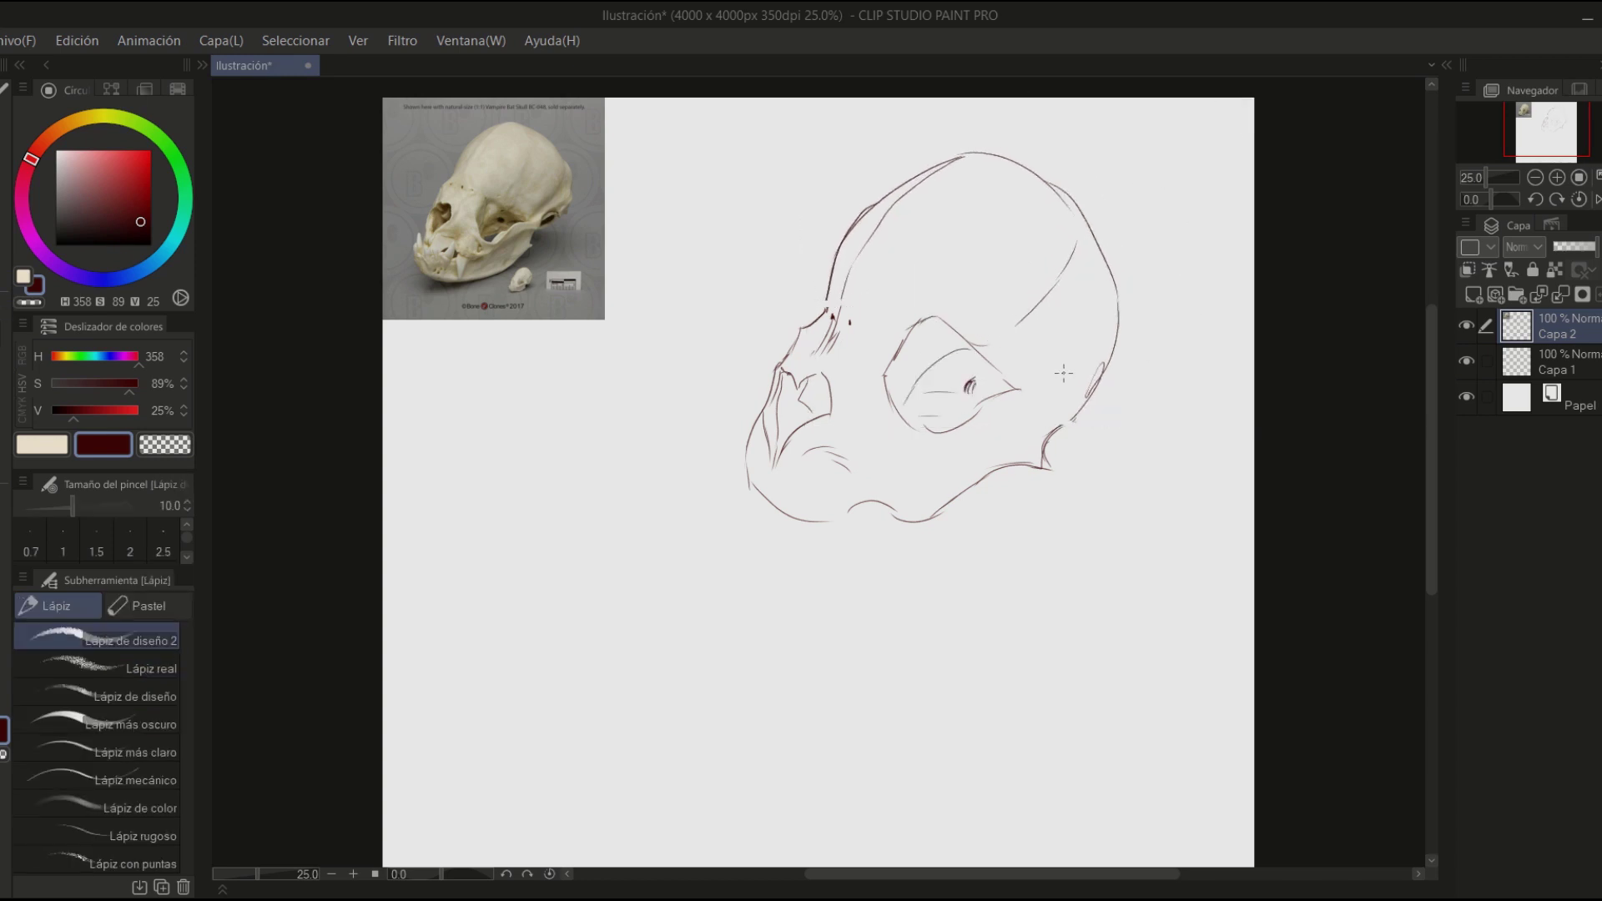
- Lasso the eye socket and shift it slightly down towards the muzzle
key(m)
drag(872, 334, 876, 342)
key(ctrl+t)
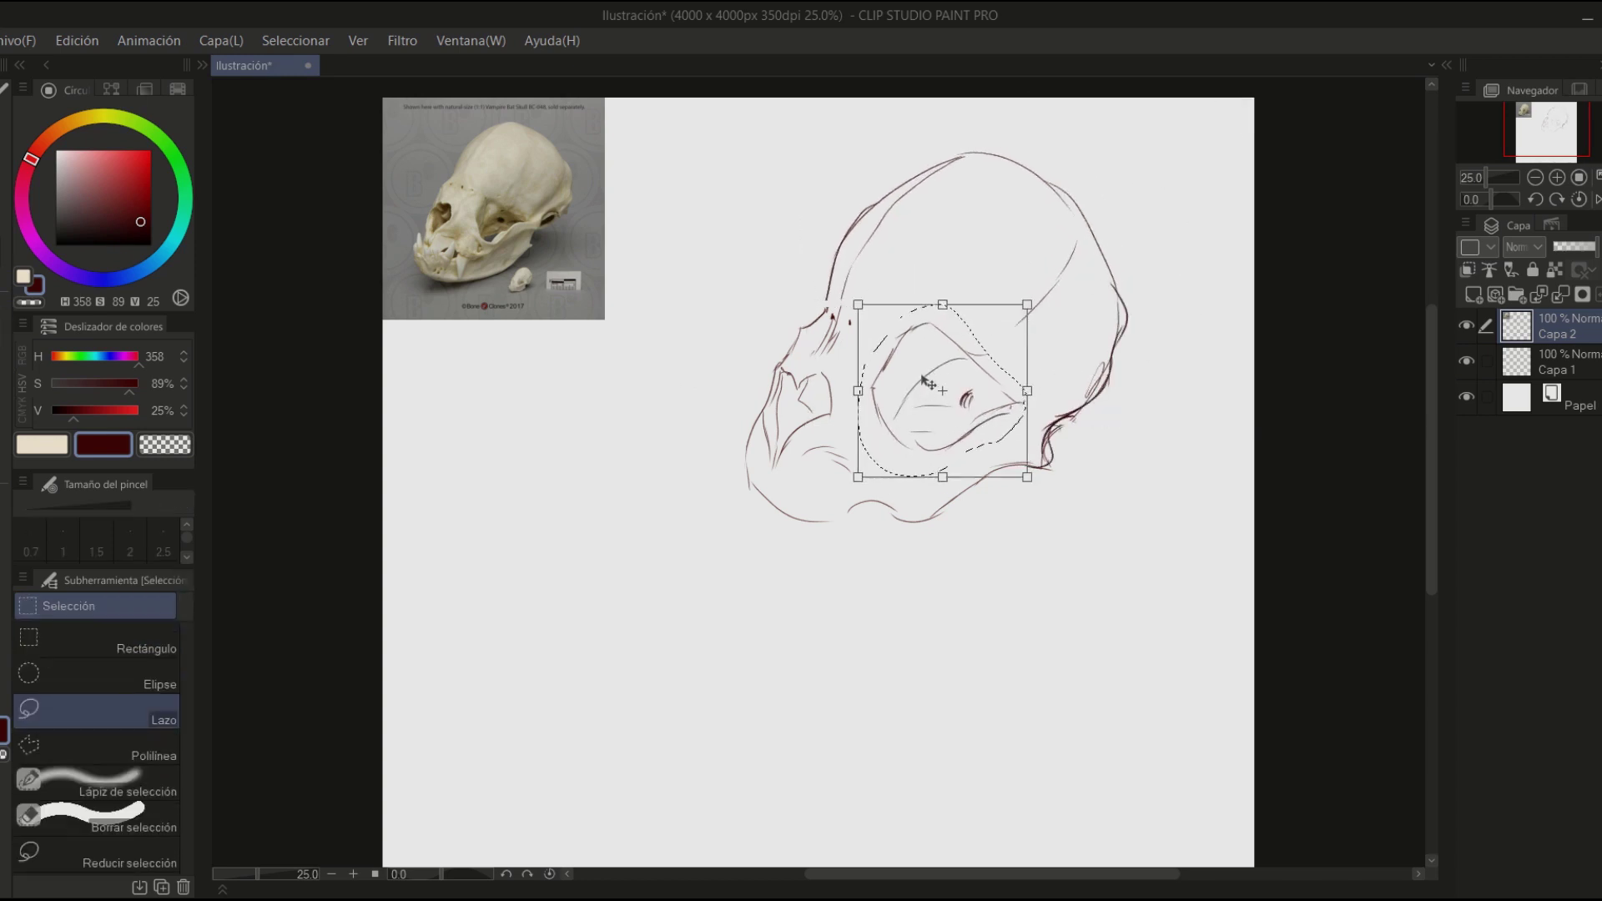
drag(960, 393, 968, 397)
key(Return)
- Check the sketch mirrored, then pencil the cheekbone and back of the skull, the large fangs and the lower jaw outline
click(1598, 200)
key(p)
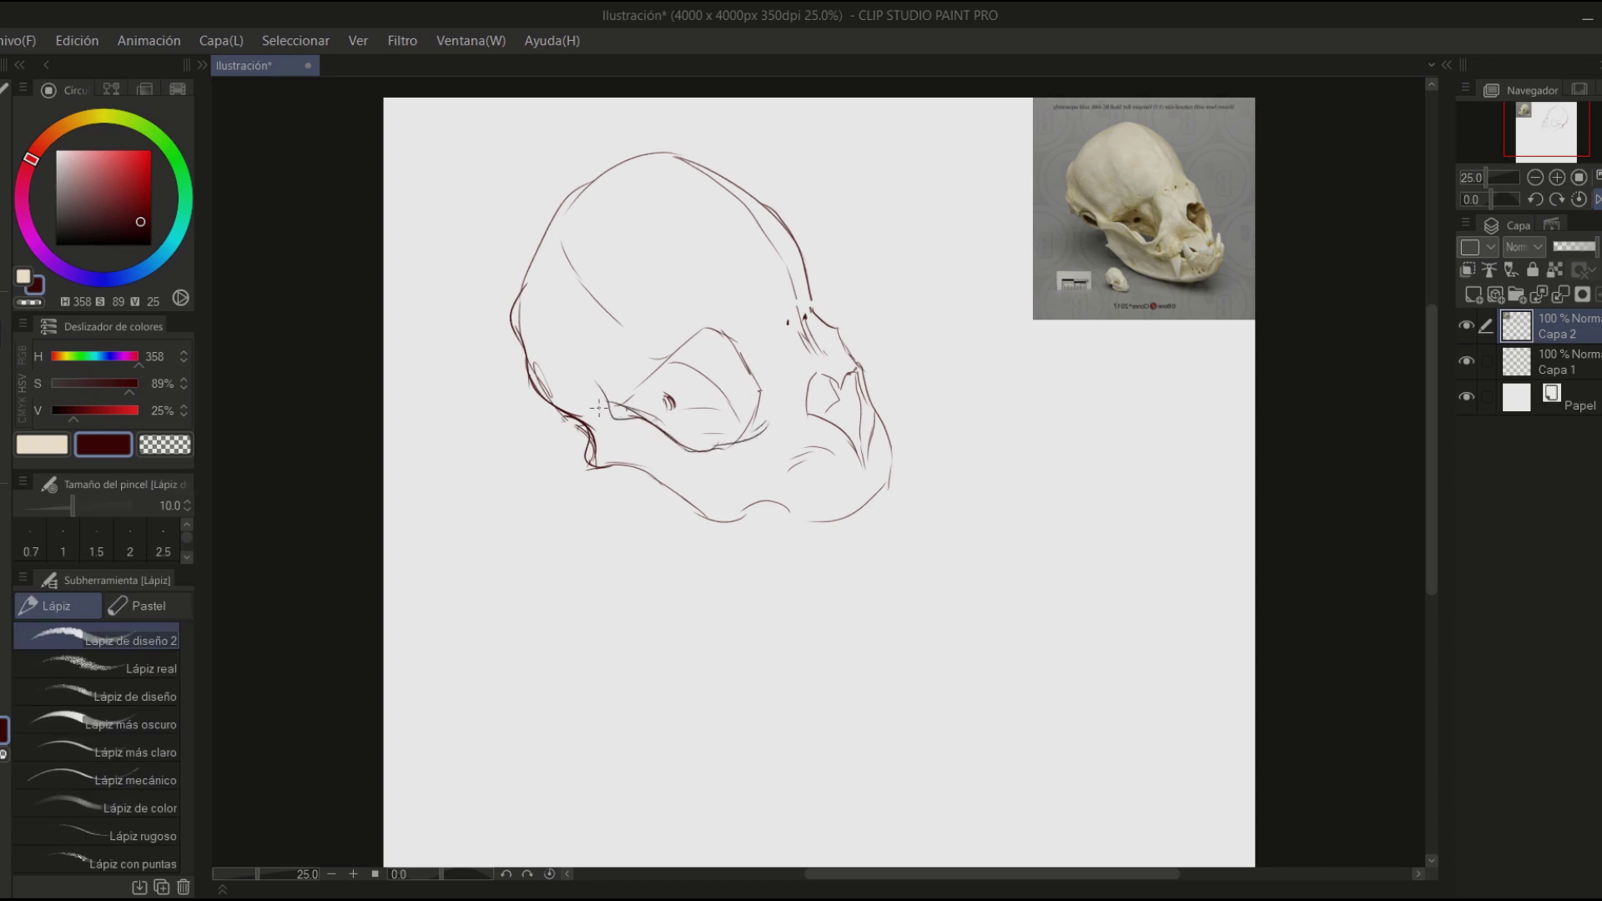
key(h)
mouse_move(884, 506)
mouse_down()
mouse_move(901, 584)
mouse_move(921, 512)
mouse_up()
scroll(771, 275, up, 1)
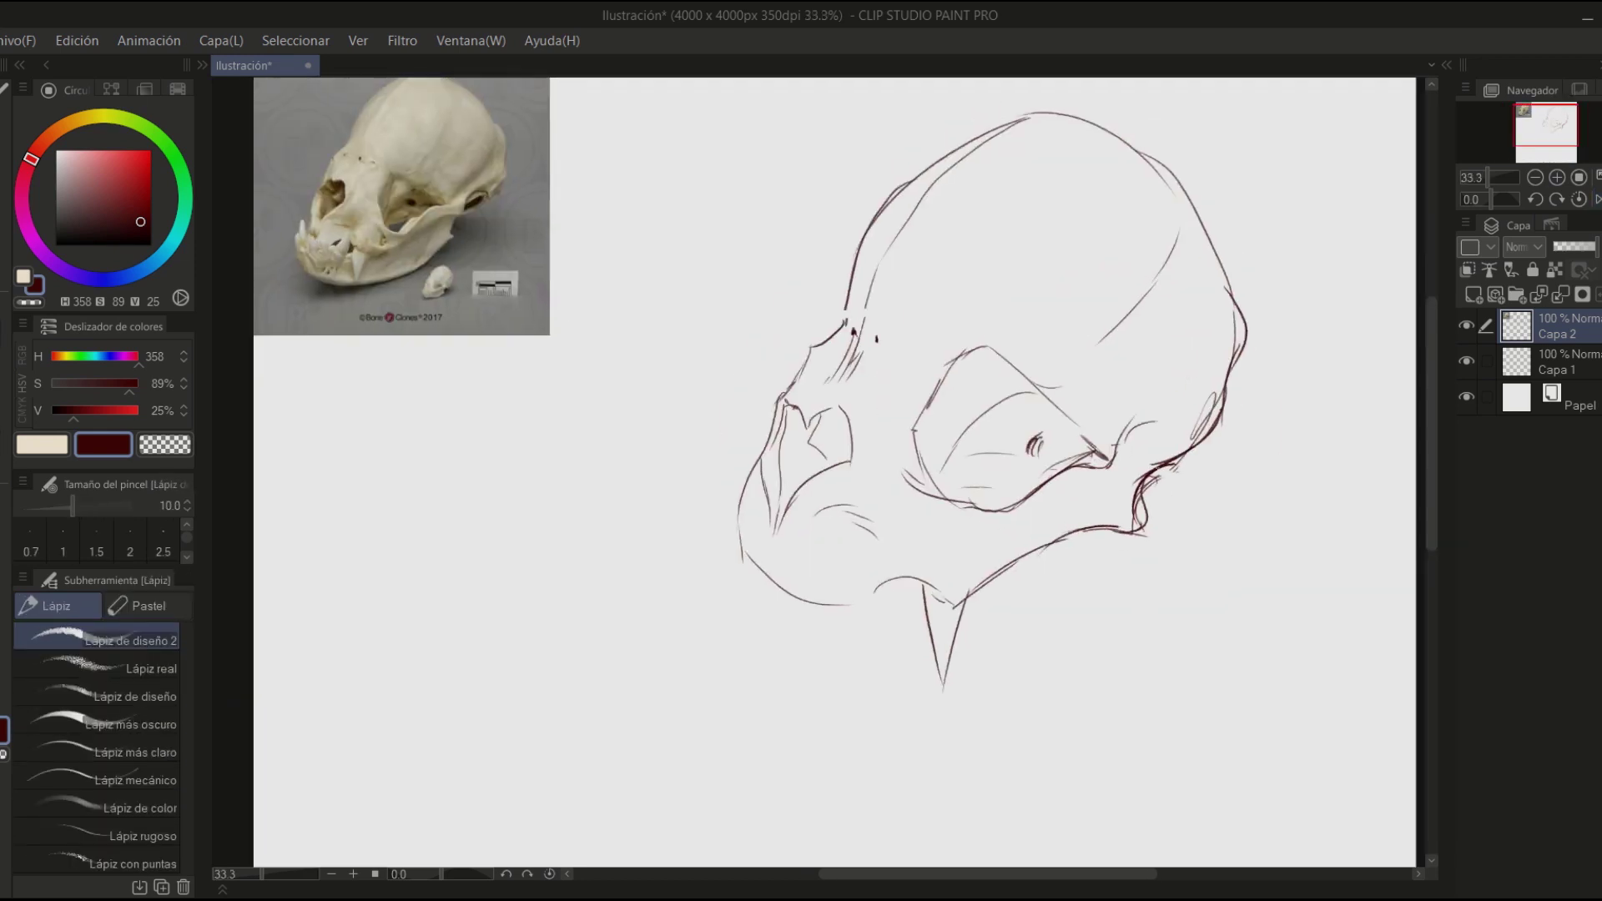
drag(1077, 616, 748, 651)
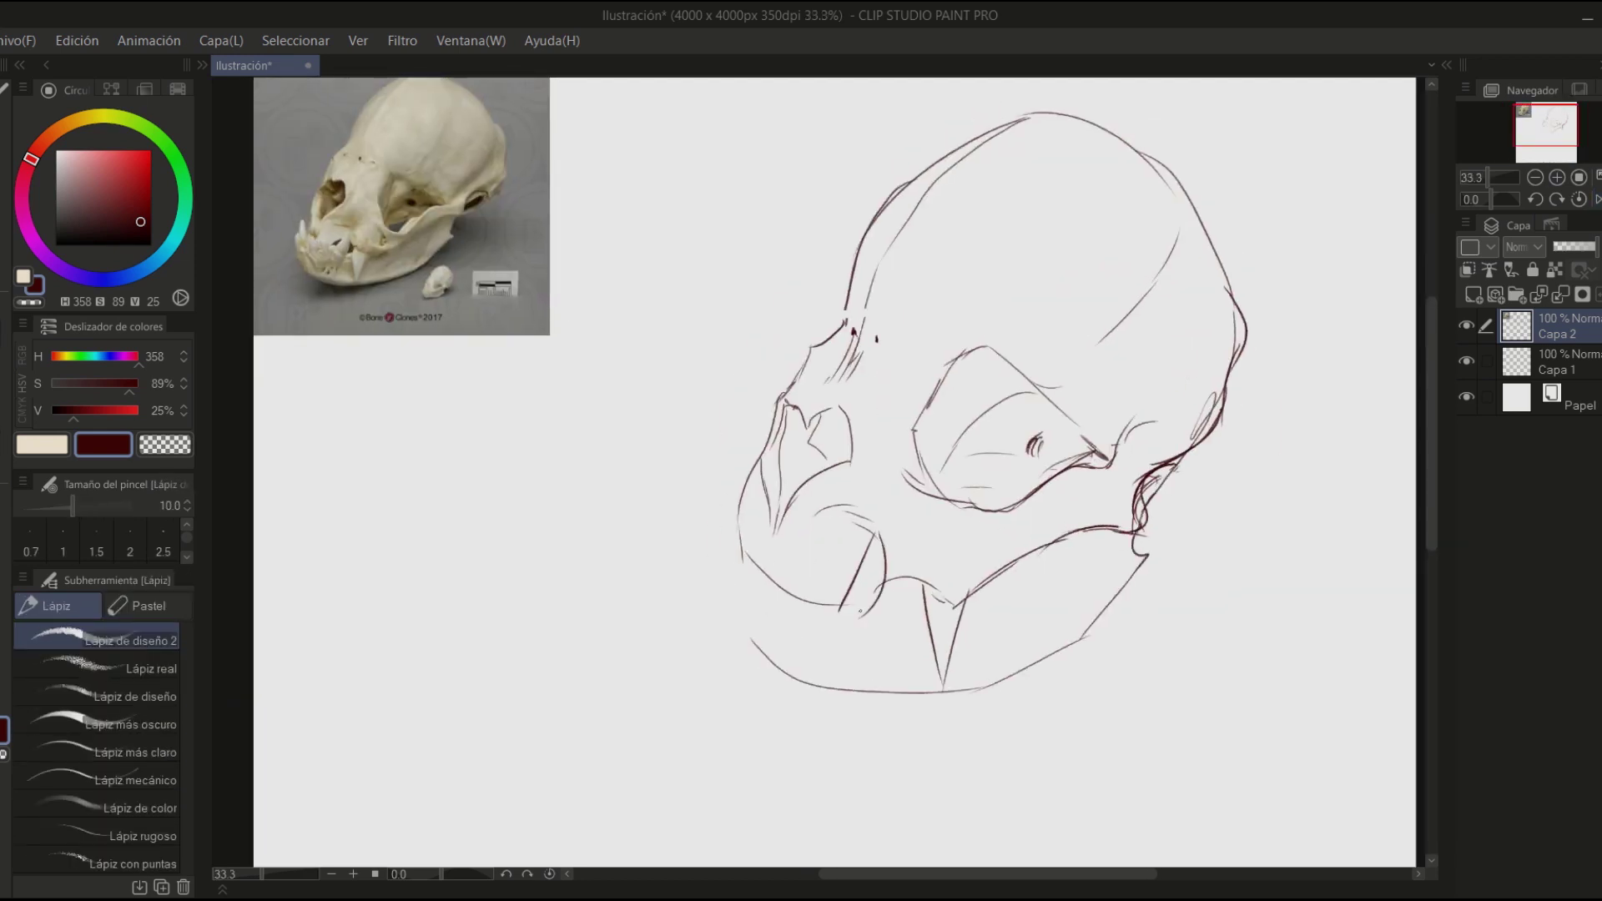
- Copy the skull sketch and paste it onto its own layer
scroll(860, 612, up, 1)
scroll(865, 659, down, 2)
key(ctrl+c)
key(ctrl+v)
- Erase the fangs and the bottom line of the lower jaw with the Más fuerte eraser
scroll(767, 727, up, 2)
key(e)
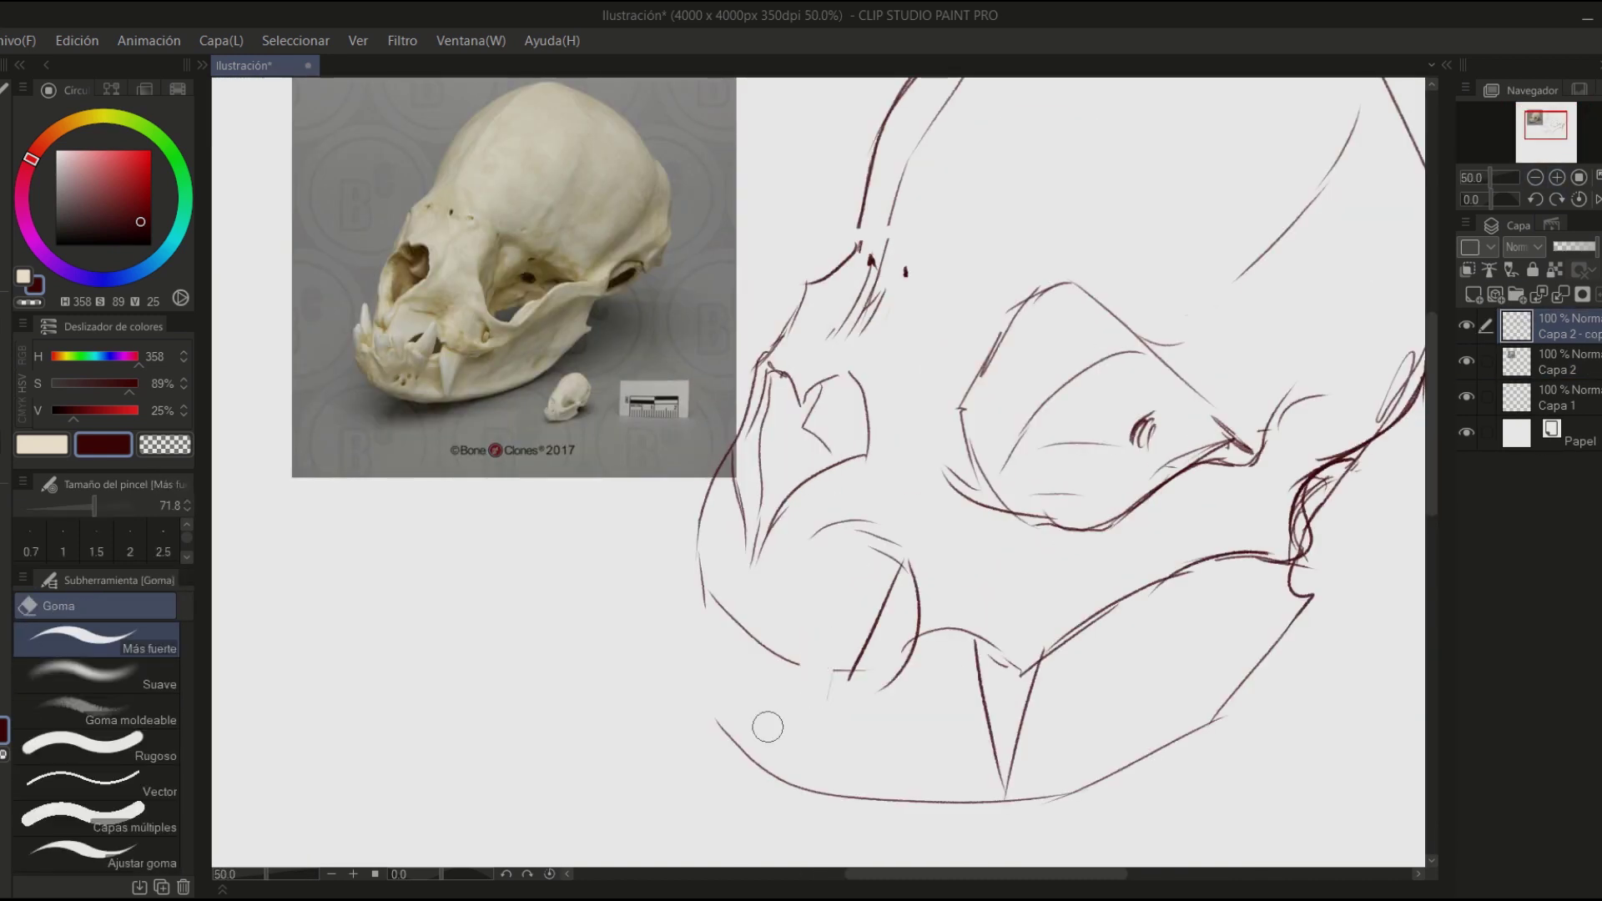
drag(768, 727, 1210, 726)
- Transform the pasted skull sketch, nudging its shape slightly away from the reference photo
scroll(768, 727, down, 2)
key(ctrl+t)
drag(1027, 308, 1052, 308)
key(Return)
- Redraw the lower jaw curve, the large fangs and the small front teeth in pencil, following the reference photo
scroll(975, 686, up, 2)
key(p)
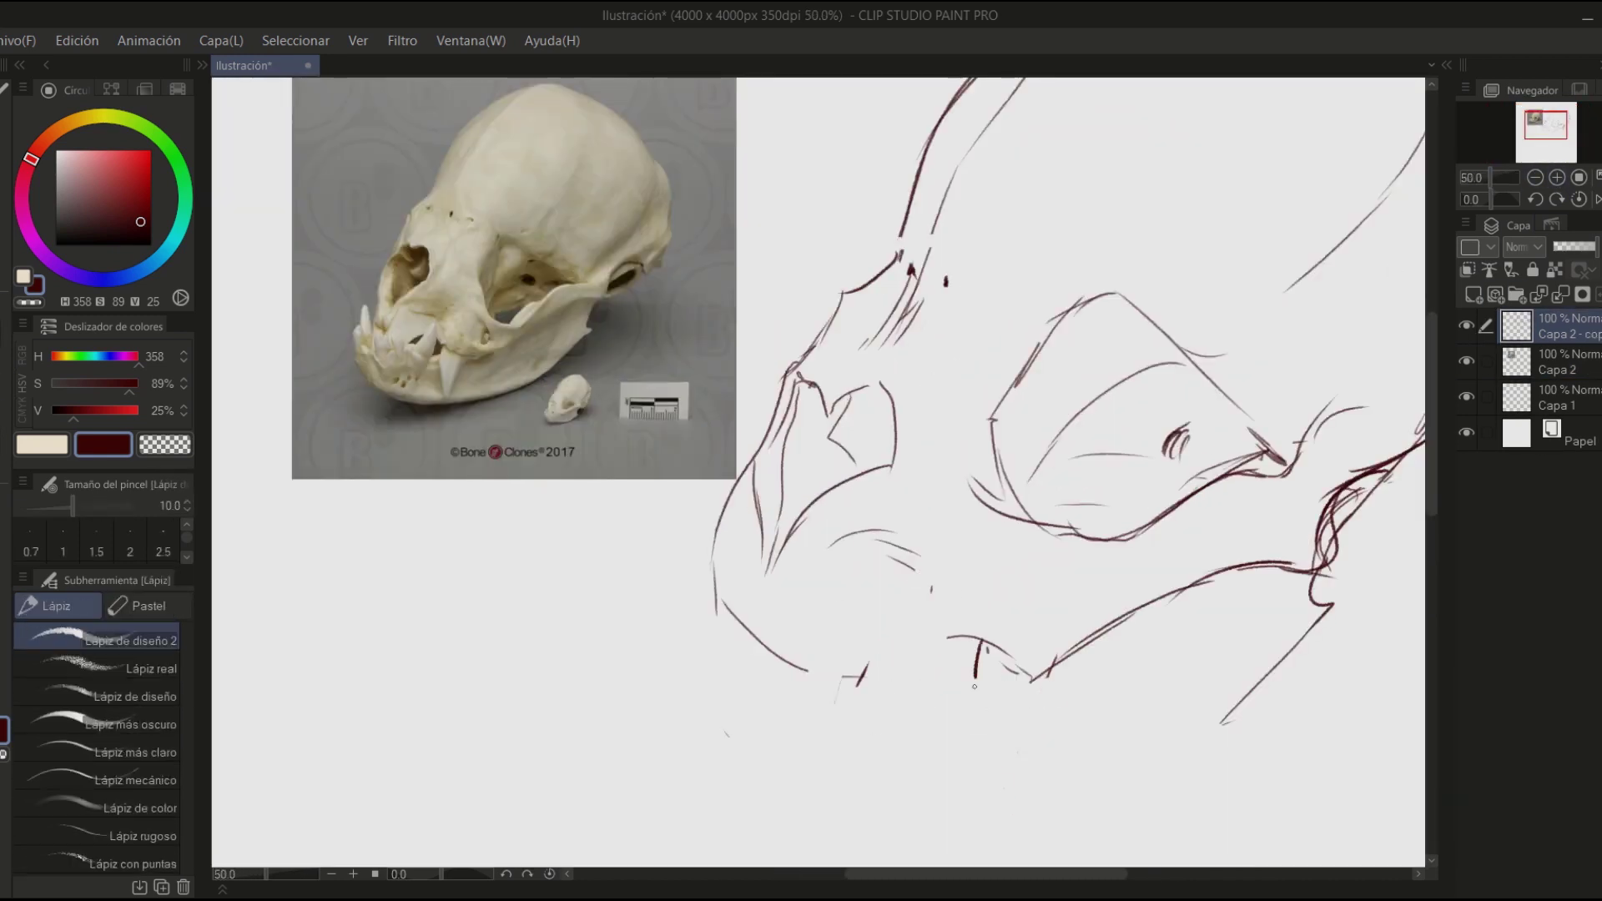
drag(978, 647, 1023, 793)
drag(1230, 720, 728, 734)
drag(666, 609, 776, 767)
mouse_move(688, 530)
mouse_down()
mouse_move(718, 660)
mouse_move(830, 683)
mouse_up()
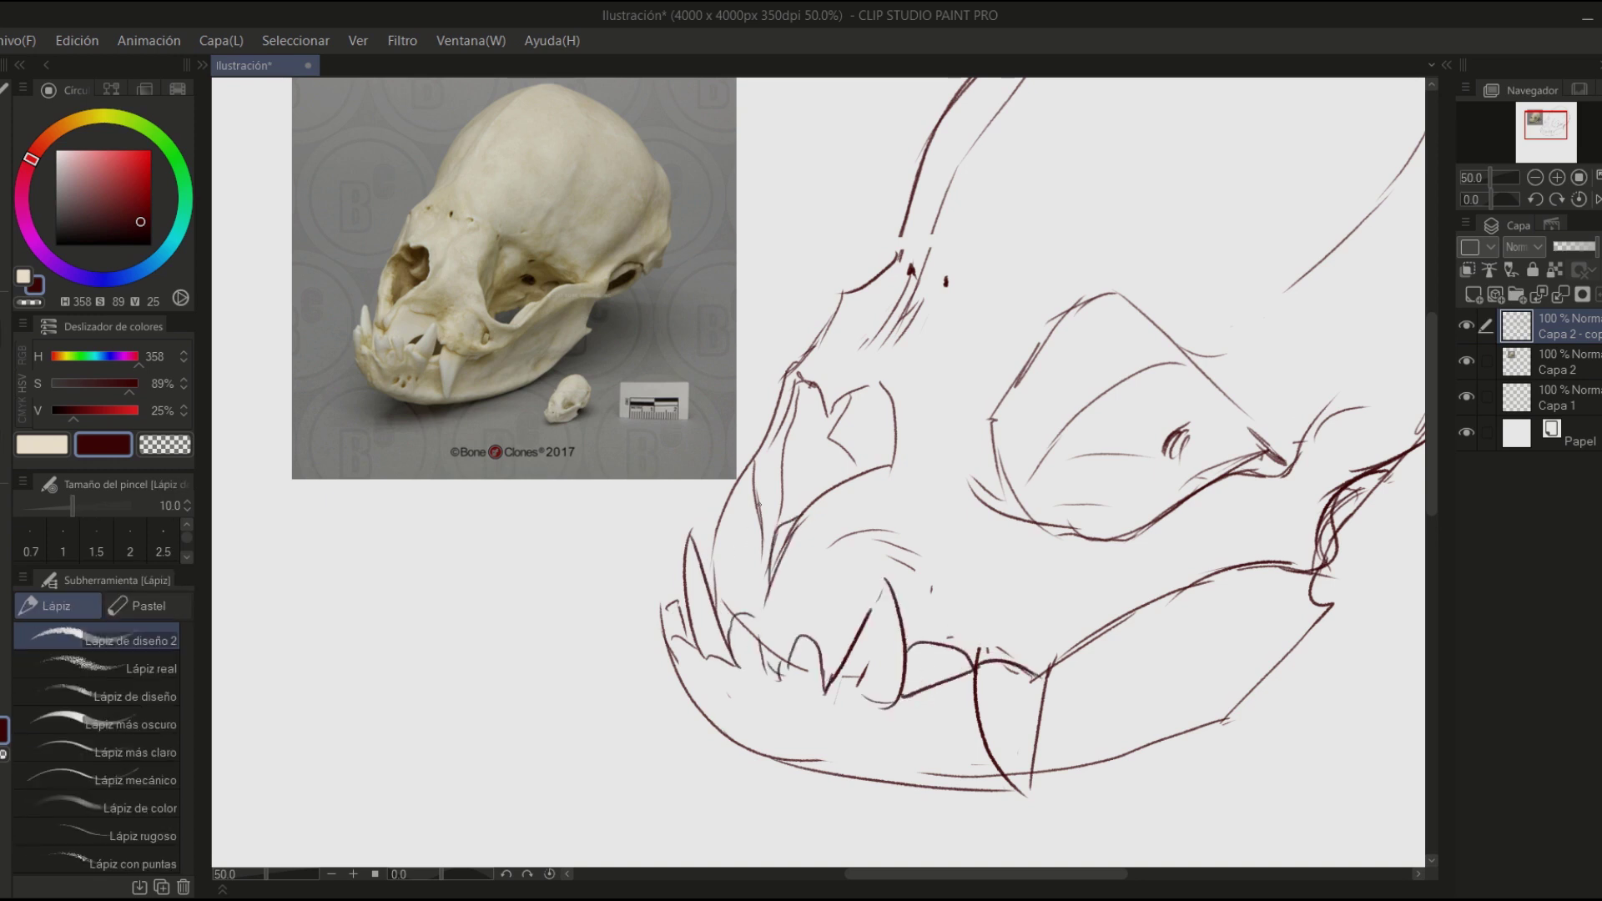
drag(733, 495, 742, 625)
drag(682, 605, 689, 656)
- Lasso the whole skull sketch, distort it with a free transform to correct its proportions, and deselect it
click(1535, 177)
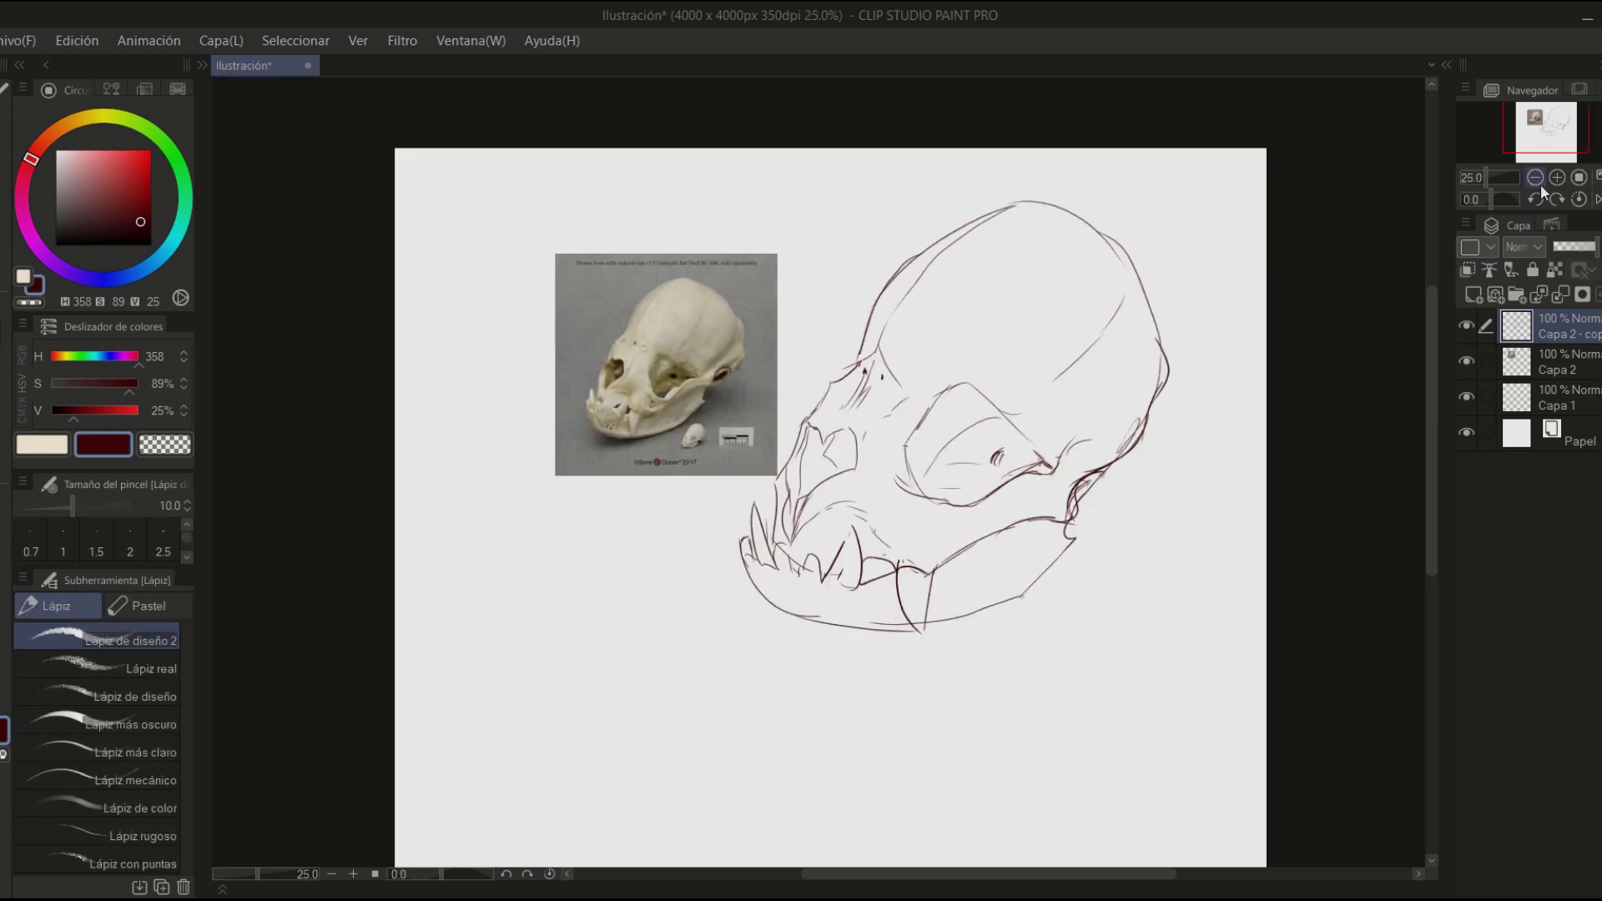
key(m)
drag(824, 301, 755, 747)
key(ctrl+t)
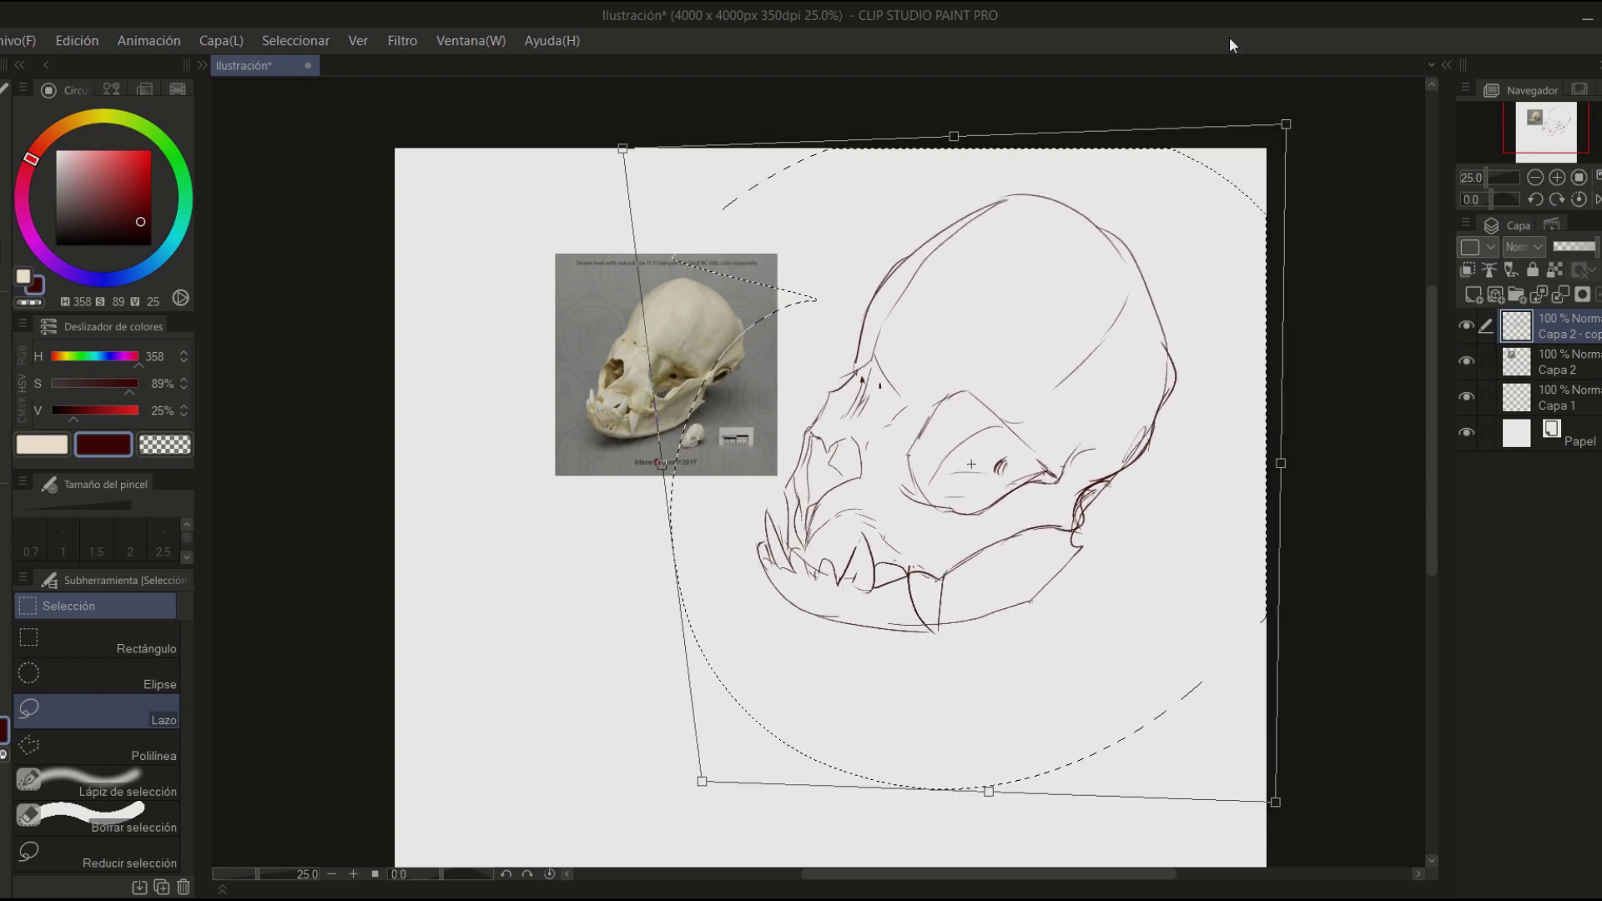
key(Return)
key(ctrl+d)
- Widen the skull sketch slightly with another transform
key(b)
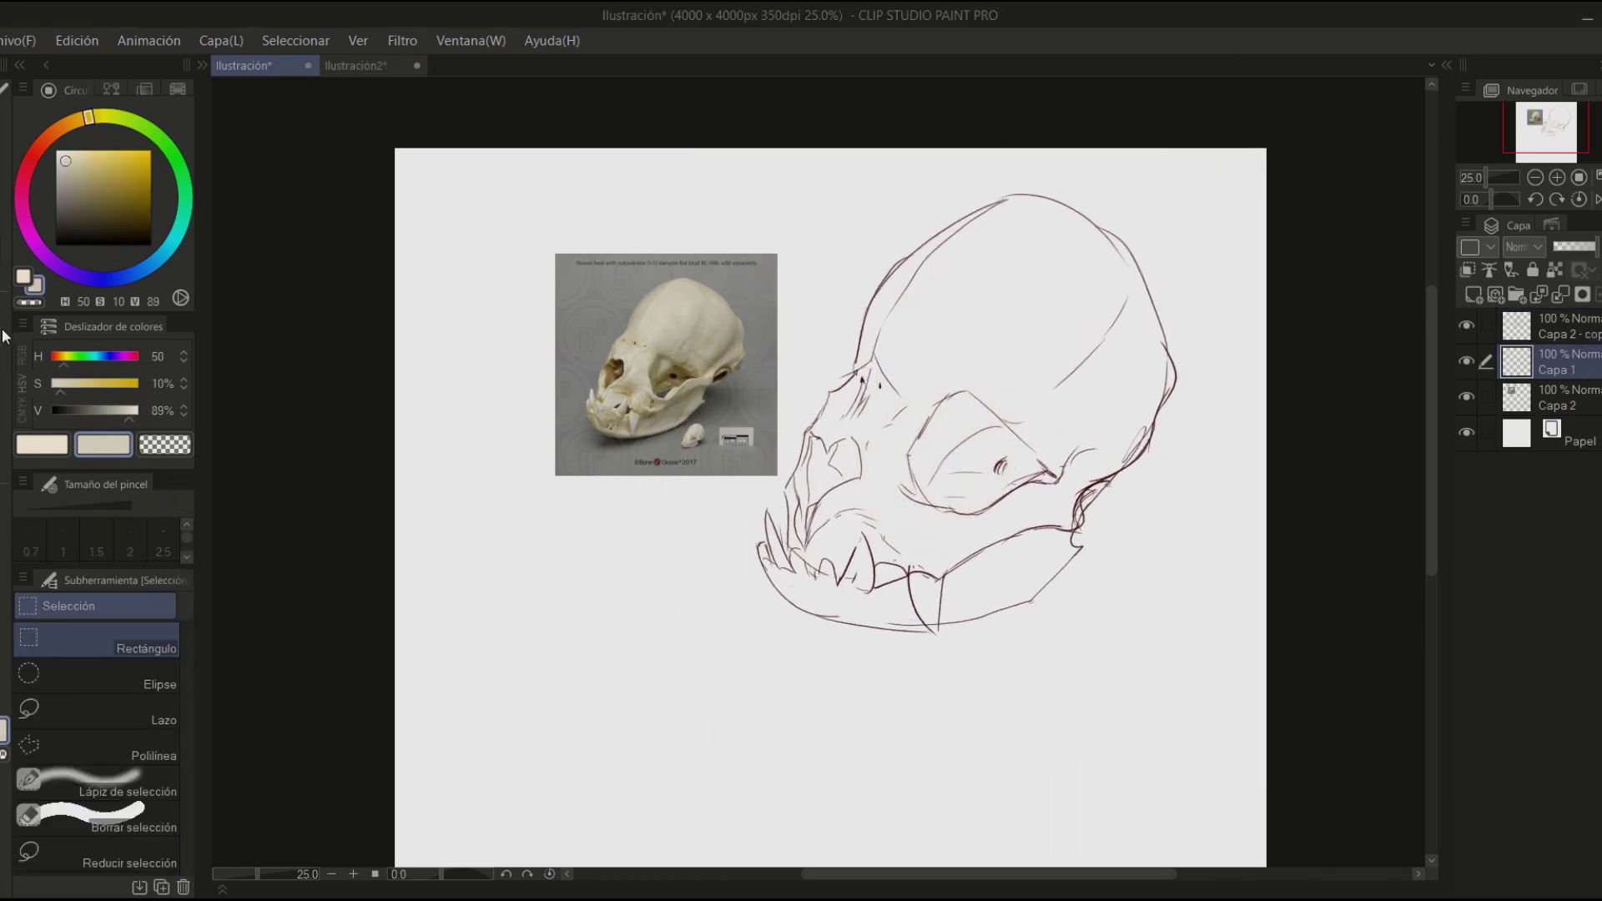
key(ctrl+t)
drag(1199, 409, 1215, 410)
key(Return)
- Block in the skull on Capa 1 with a beige base, then shade the eye socket, nose cavity, cranium side and jaw in muted grey-brown
click(70, 155)
mouse_move(902, 350)
mouse_down()
mouse_move(959, 268)
mouse_move(1098, 440)
mouse_move(876, 542)
mouse_move(835, 601)
mouse_up()
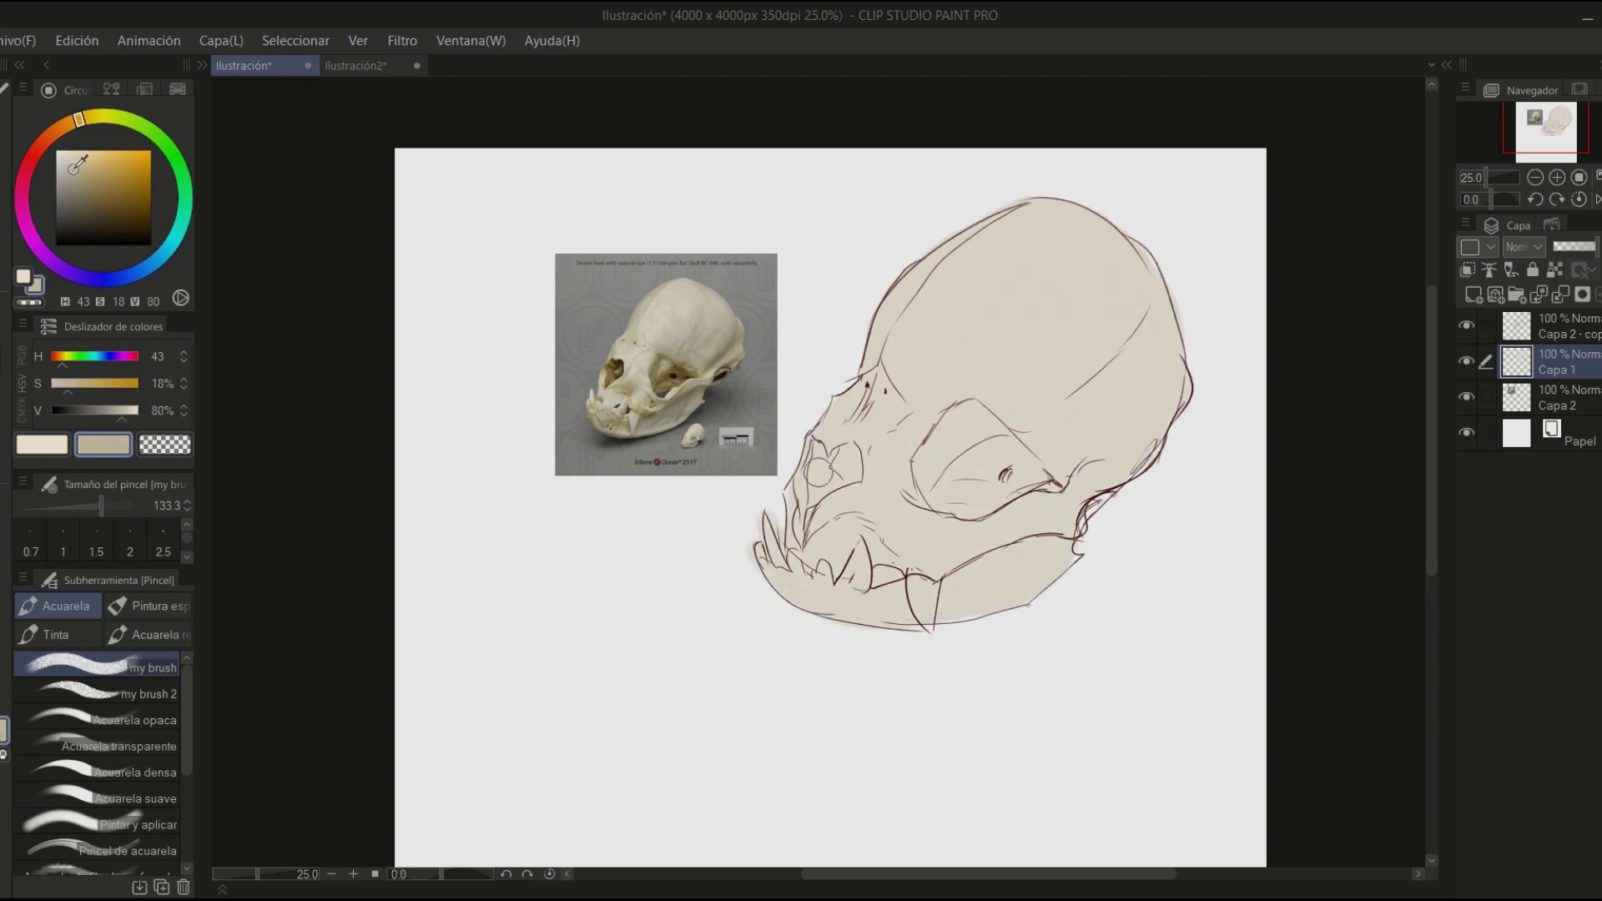
mouse_move(918, 434)
mouse_down()
mouse_move(960, 492)
mouse_move(1044, 501)
mouse_up()
mouse_move(826, 451)
mouse_down()
mouse_move(868, 586)
mouse_move(885, 517)
mouse_move(1043, 567)
mouse_move(793, 584)
mouse_up()
drag(1168, 334, 1044, 434)
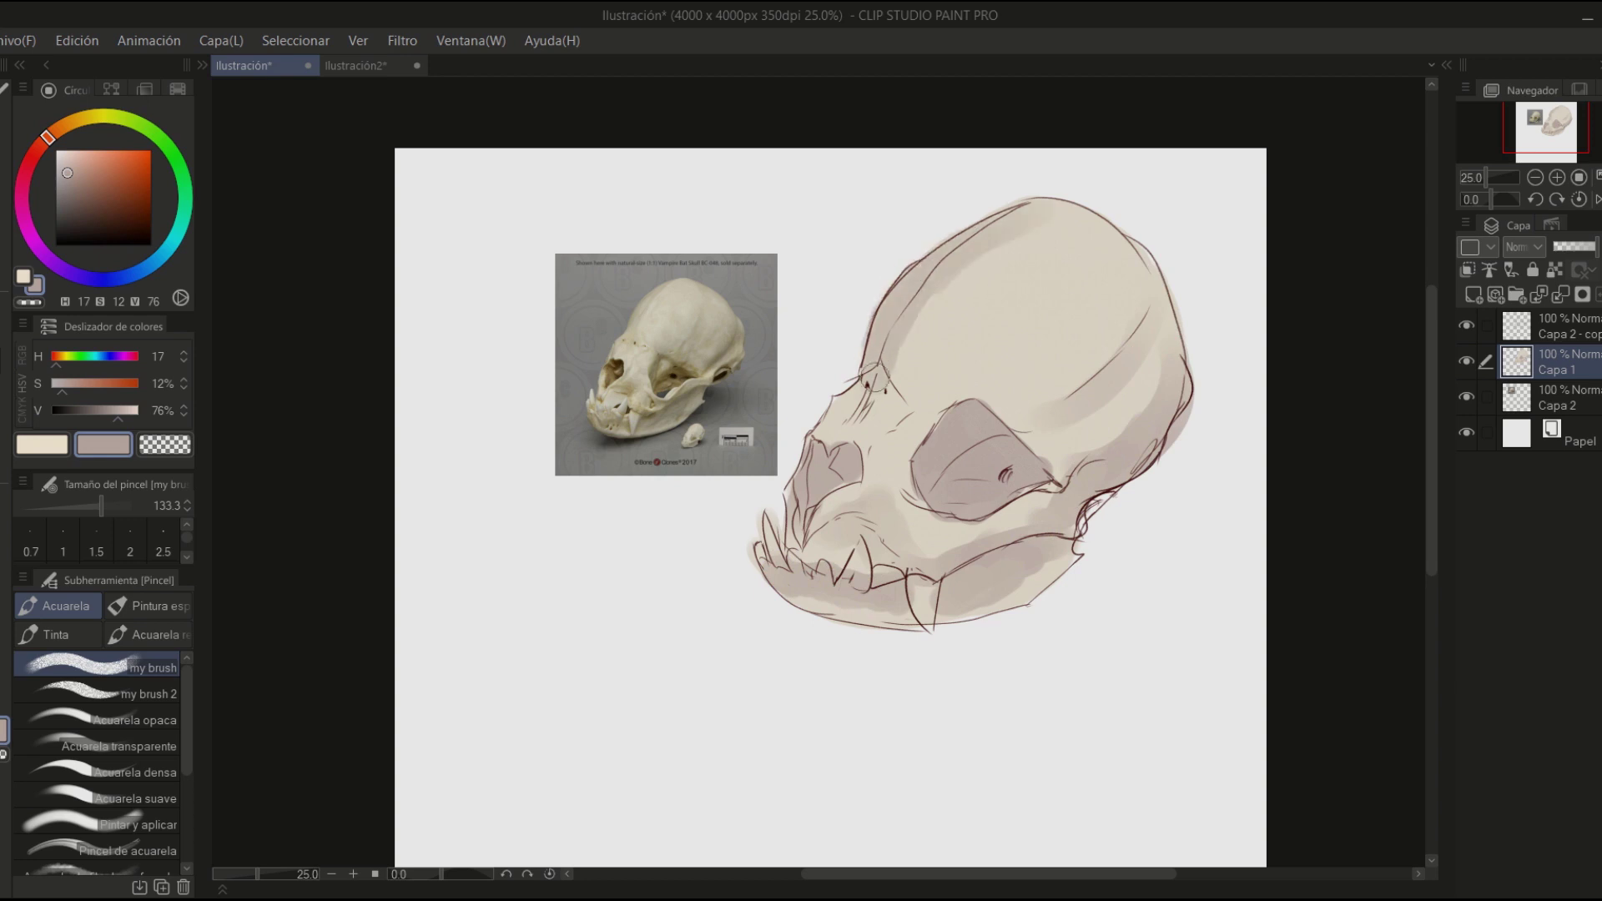
- Choose a pink of H 3, S 40, V 89 and glaze it over the forehead edge, back of the cranium, nose and eye socket
key(x)
key(x)
drag(77, 119, 34, 153)
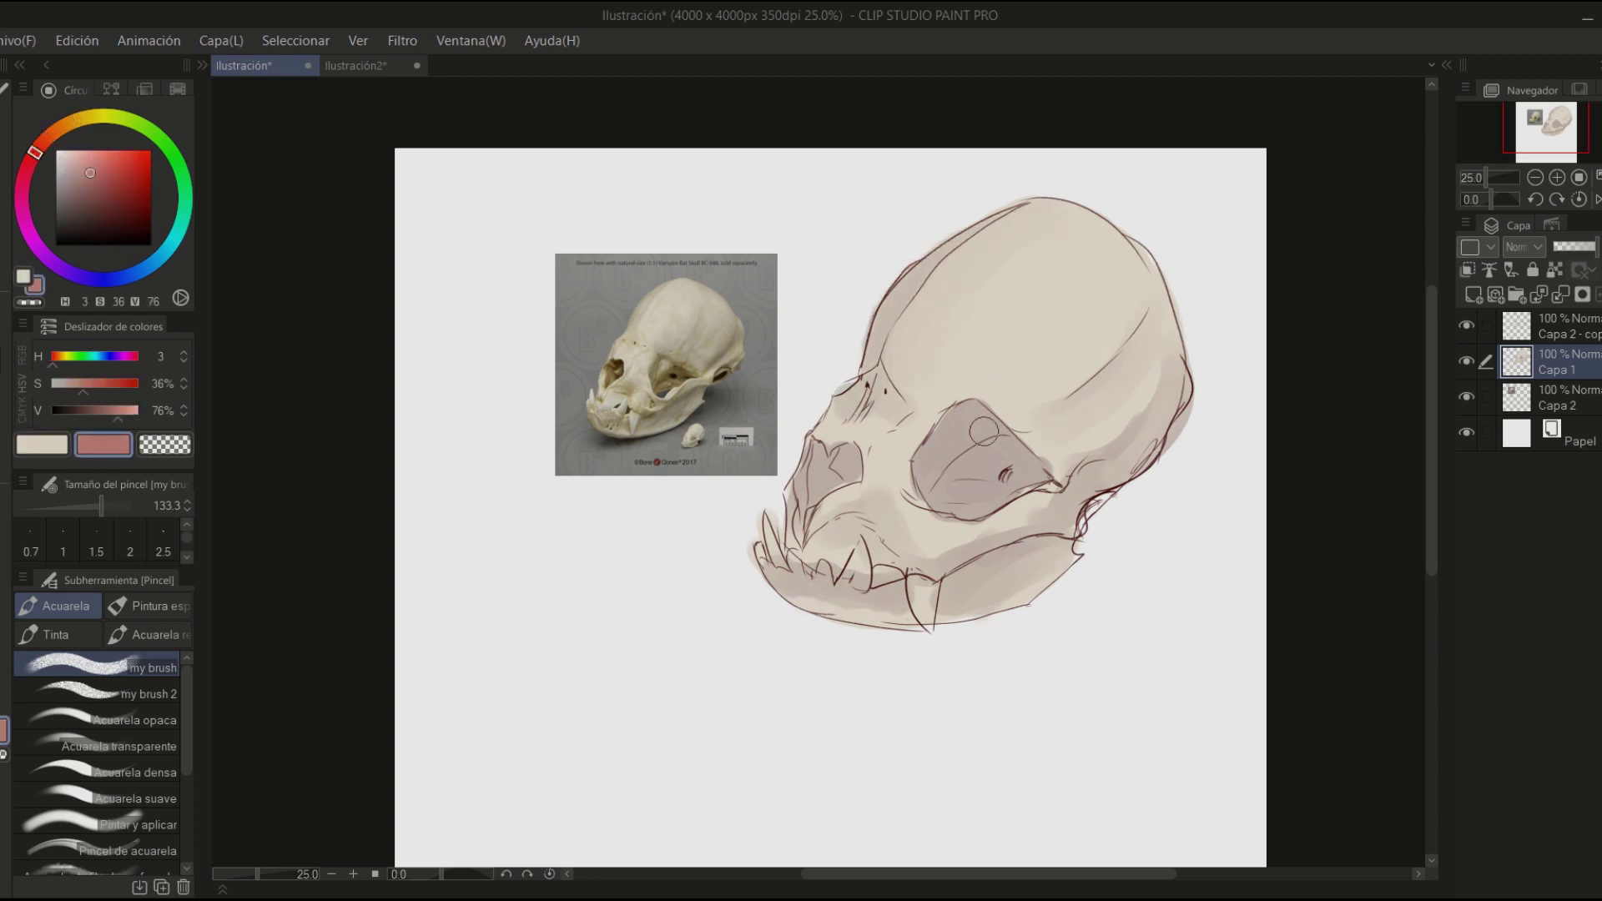
click(95, 160)
drag(865, 363, 993, 219)
drag(1144, 338, 1072, 409)
mouse_move(834, 417)
mouse_down()
mouse_move(893, 359)
mouse_move(1118, 392)
mouse_move(885, 542)
mouse_move(933, 439)
mouse_up()
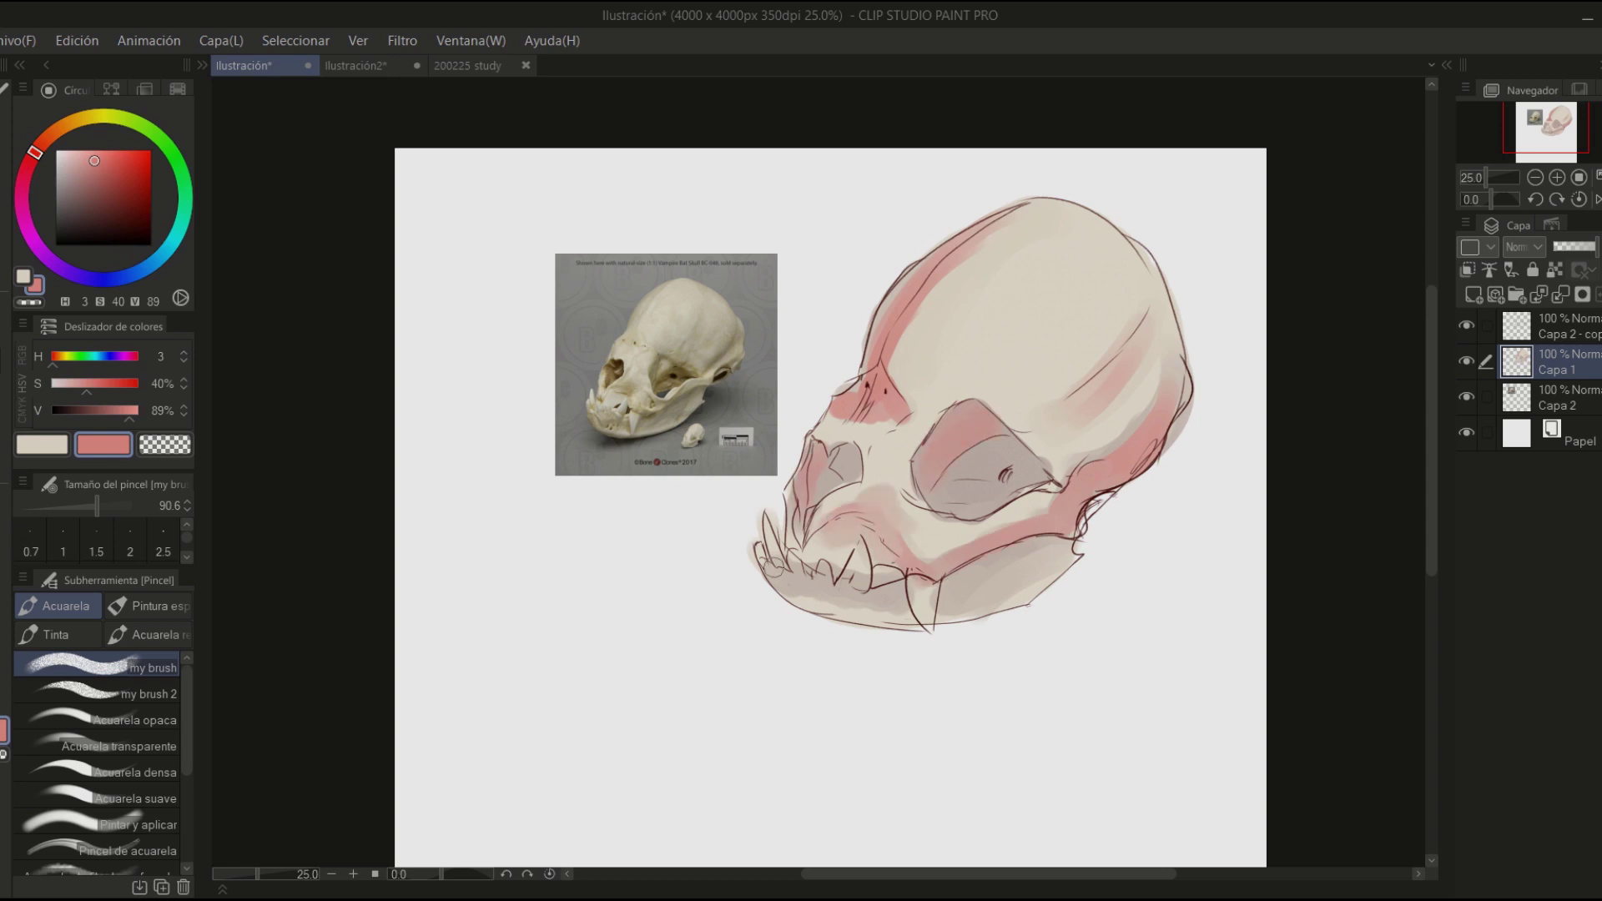
- Glaze the same pink over the lower jaw, the upper edge of the eye socket and the brow
mouse_move(767, 576)
mouse_down()
mouse_move(901, 605)
mouse_move(1085, 543)
mouse_up()
drag(801, 601, 956, 551)
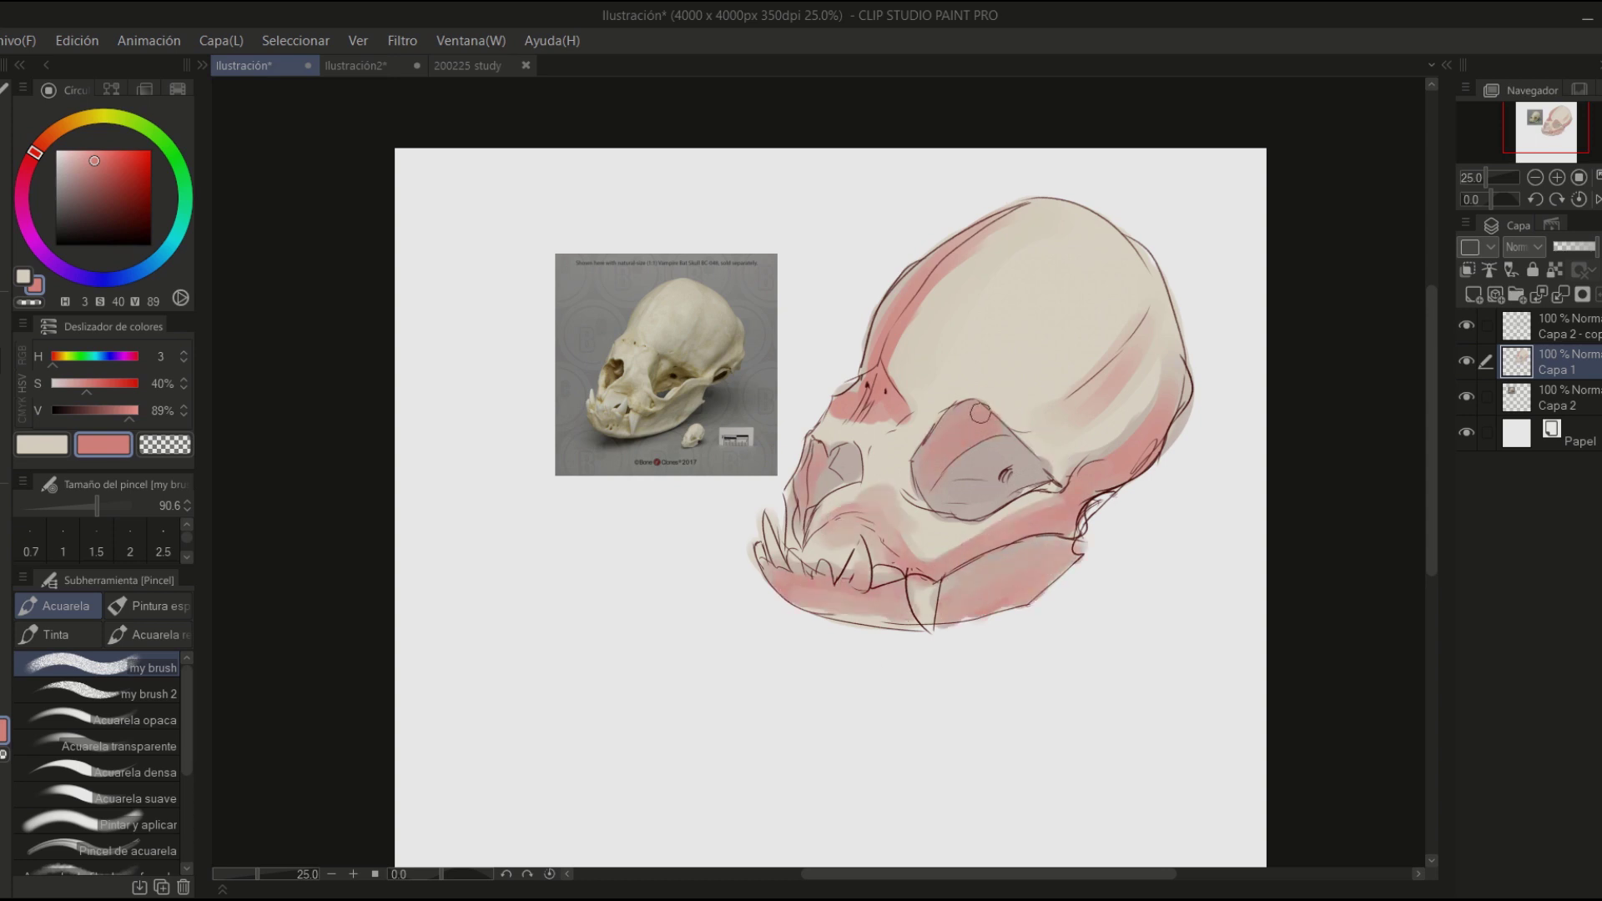
mouse_move(981, 412)
mouse_down()
mouse_move(1110, 445)
mouse_move(1075, 361)
mouse_move(922, 428)
mouse_move(911, 365)
mouse_up()
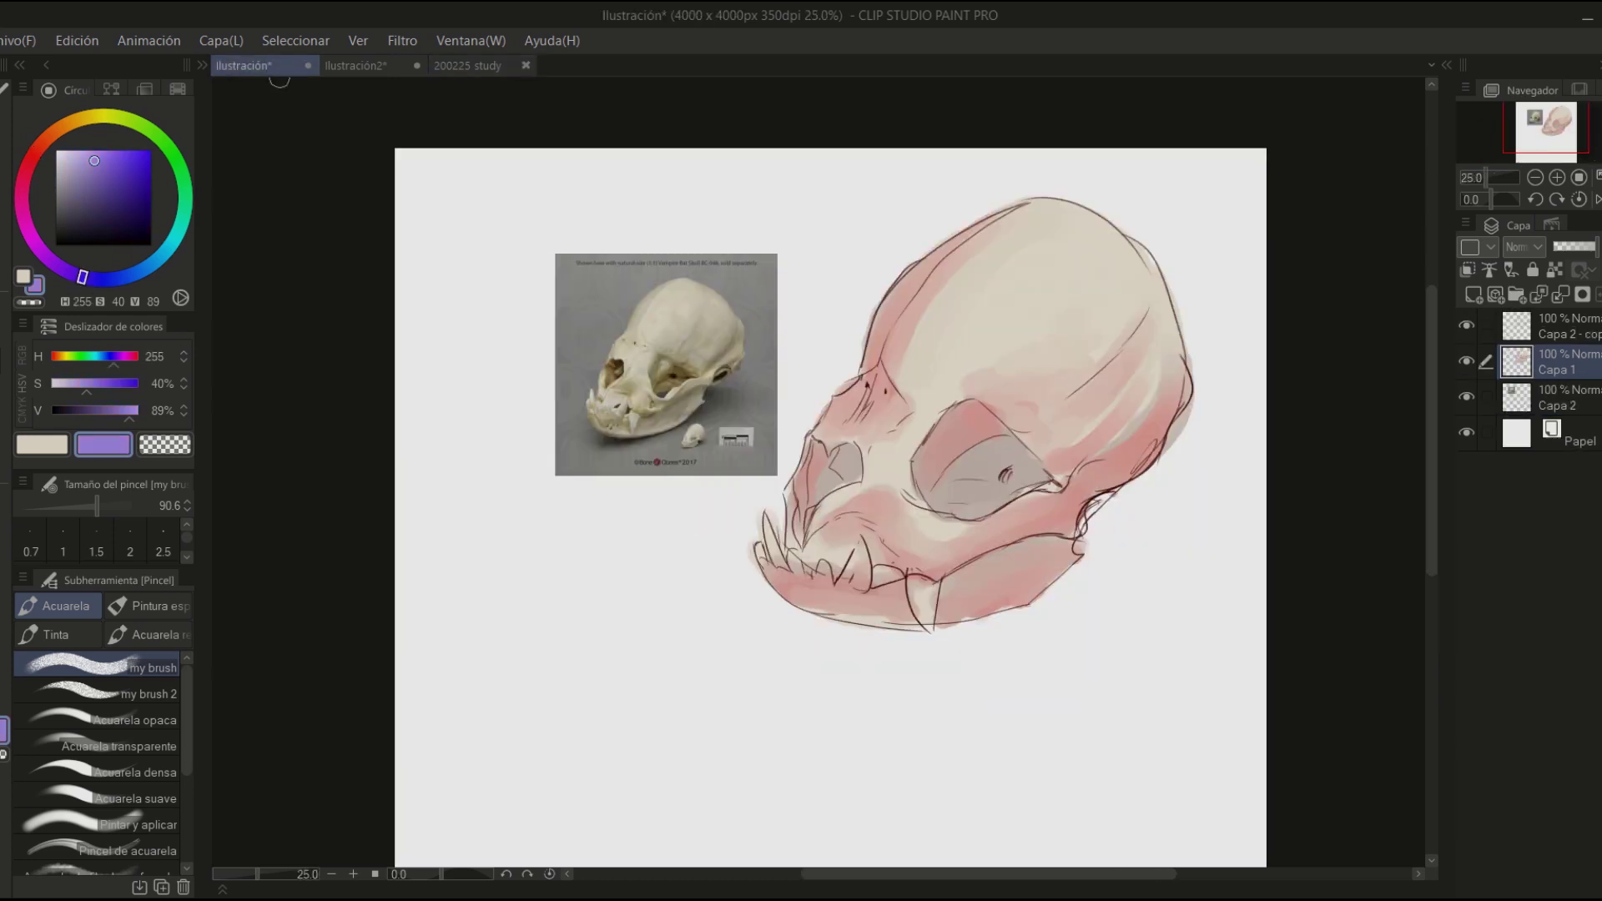
- Tint the eye socket, nose cavity, temple and jaw shadows teal, and touch pink onto the upper back of the cranium
drag(956, 580, 1035, 550)
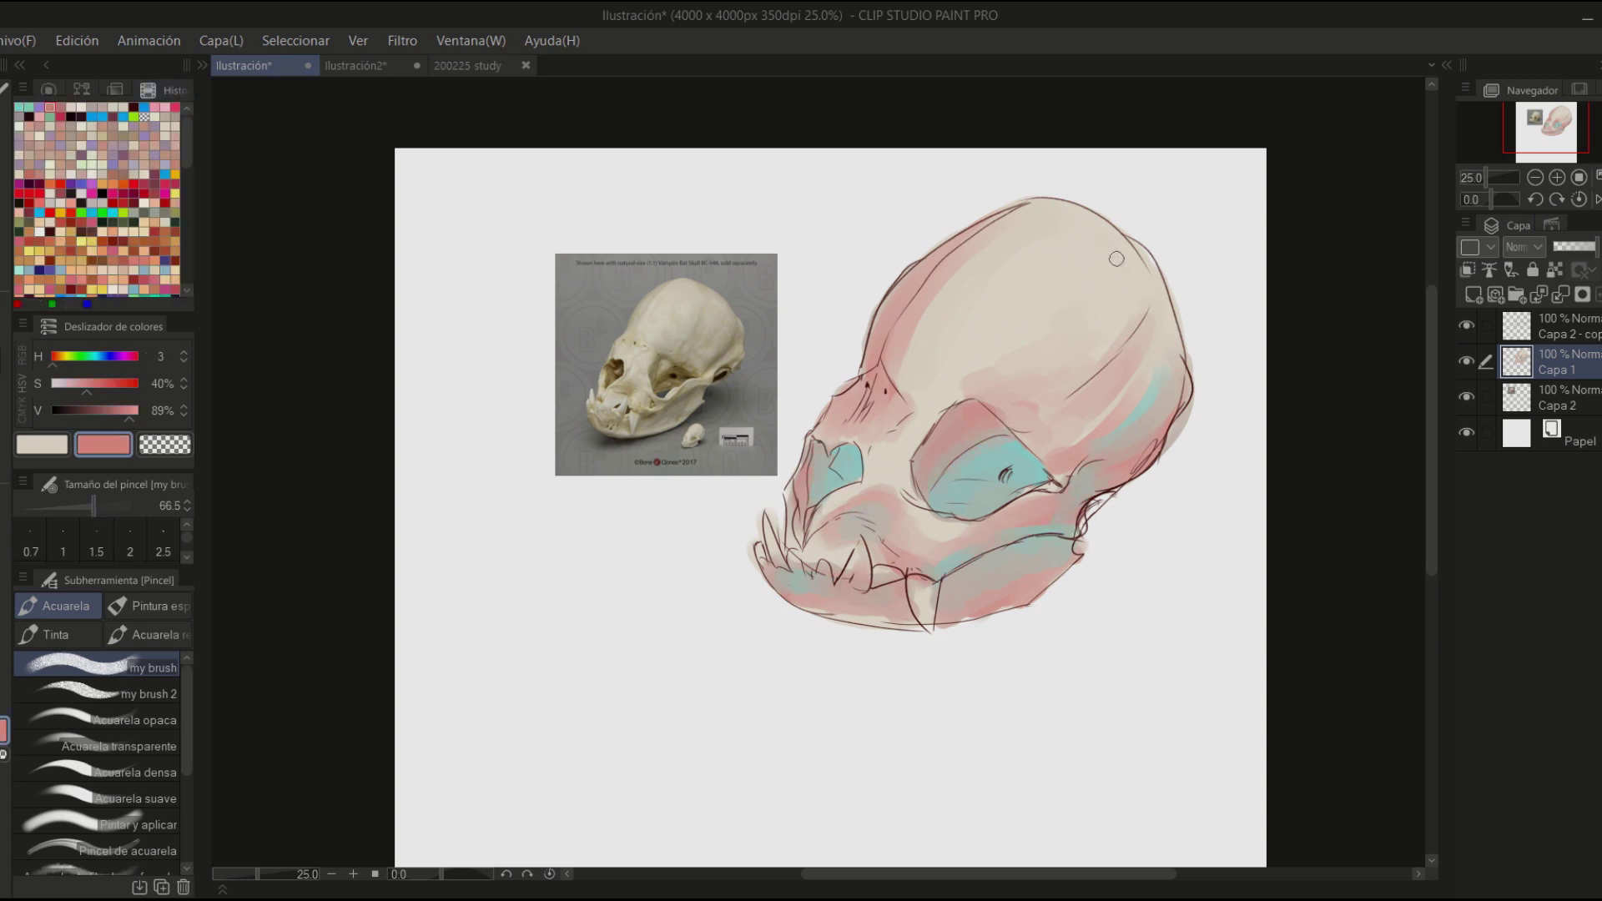
mouse_move(1119, 258)
mouse_down()
mouse_move(1118, 294)
mouse_move(1077, 278)
mouse_up()
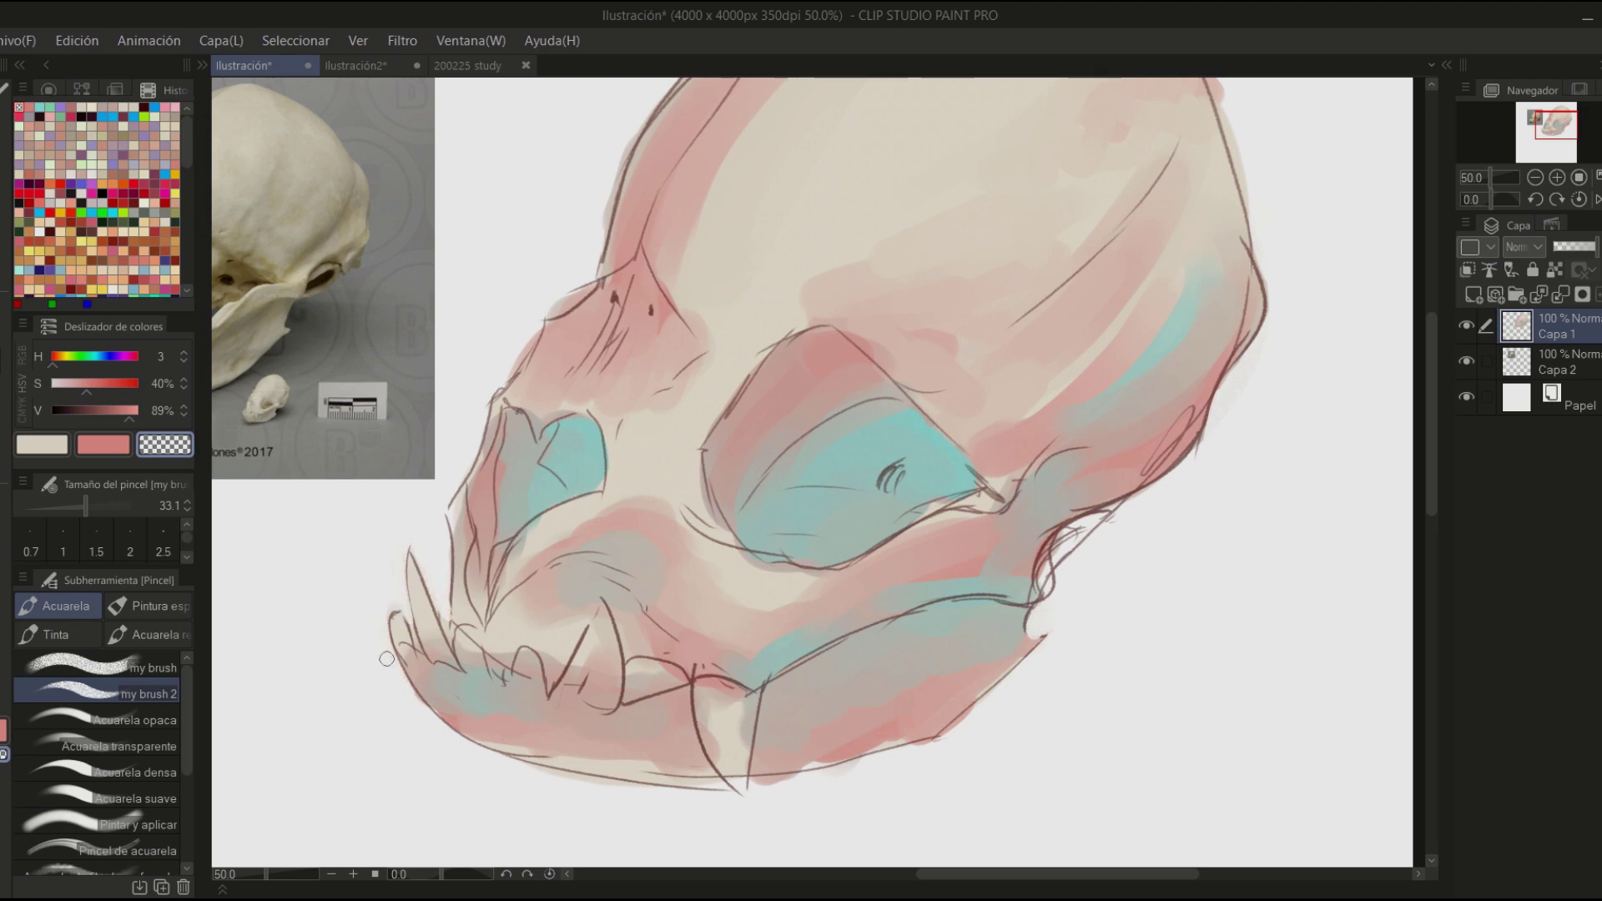
- Trim the colour spilling outside the skull's outline using my brush 2 with transparent colour
drag(440, 573, 584, 418)
mouse_move(587, 256)
mouse_down()
mouse_move(544, 456)
mouse_move(472, 597)
mouse_up()
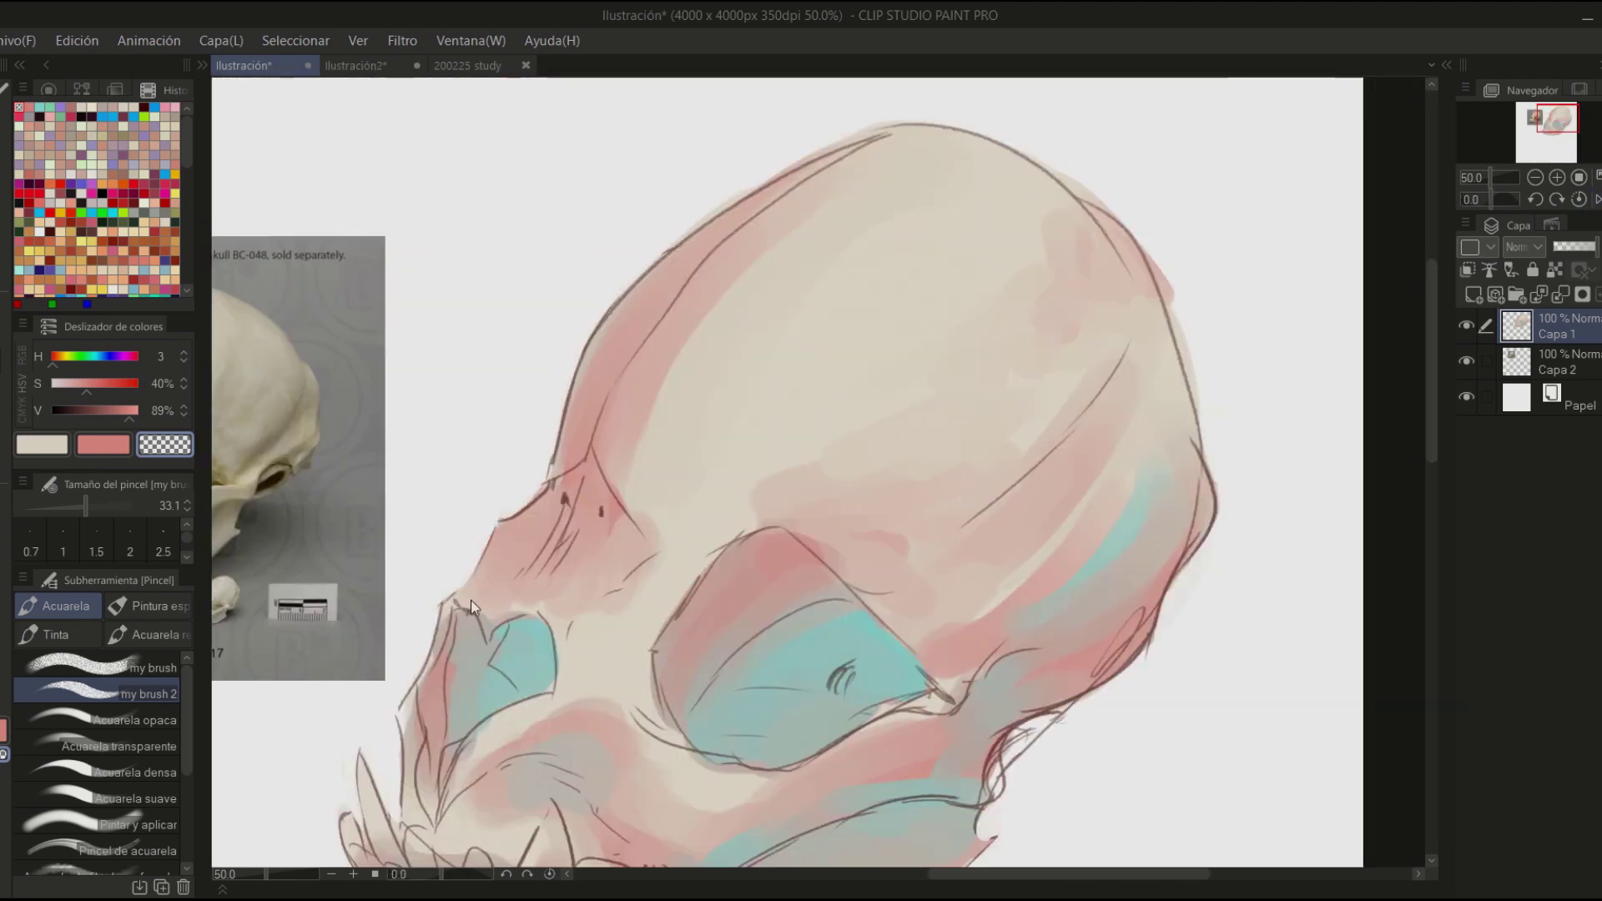
key(h)
drag(618, 154, 568, 188)
drag(488, 250, 443, 451)
key(h)
drag(934, 125, 675, 240)
drag(556, 494, 547, 421)
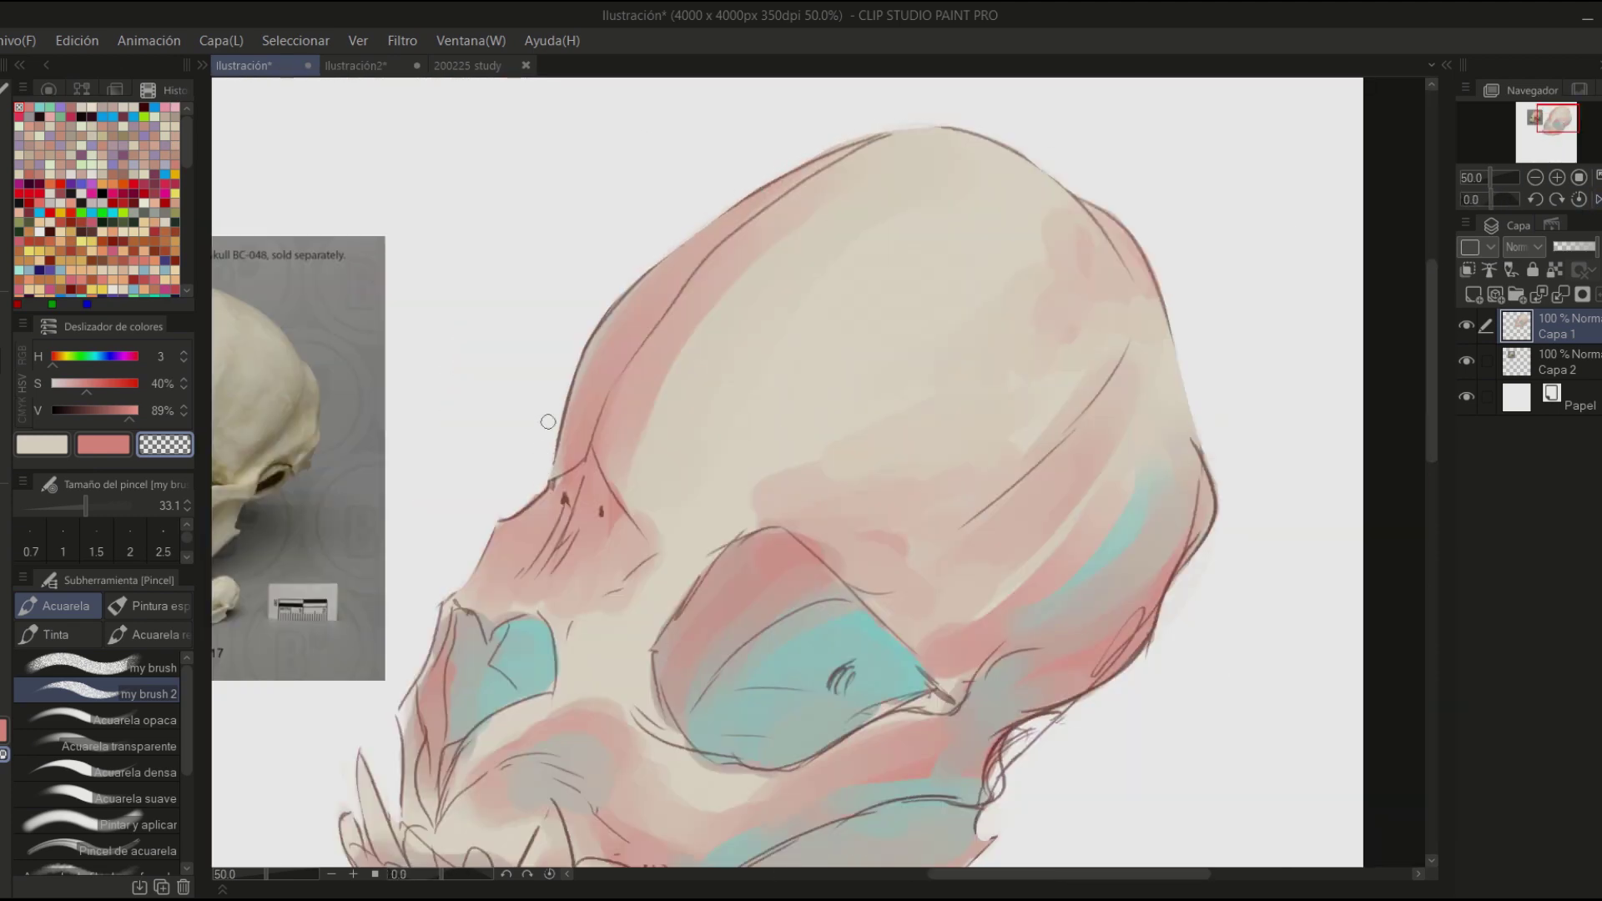
- Set the brush size to 83.8 and paint softly over the sketch lines on the forehead and brow
drag(931, 469, 1210, 314)
click(96, 505)
mouse_move(868, 393)
mouse_down()
mouse_move(776, 451)
mouse_move(914, 393)
mouse_move(848, 368)
mouse_move(785, 409)
mouse_move(869, 434)
mouse_up()
drag(876, 315, 918, 376)
- Model the eye socket with sampled pinks around a light patch, and edge its rim in teal
alt+click(968, 464)
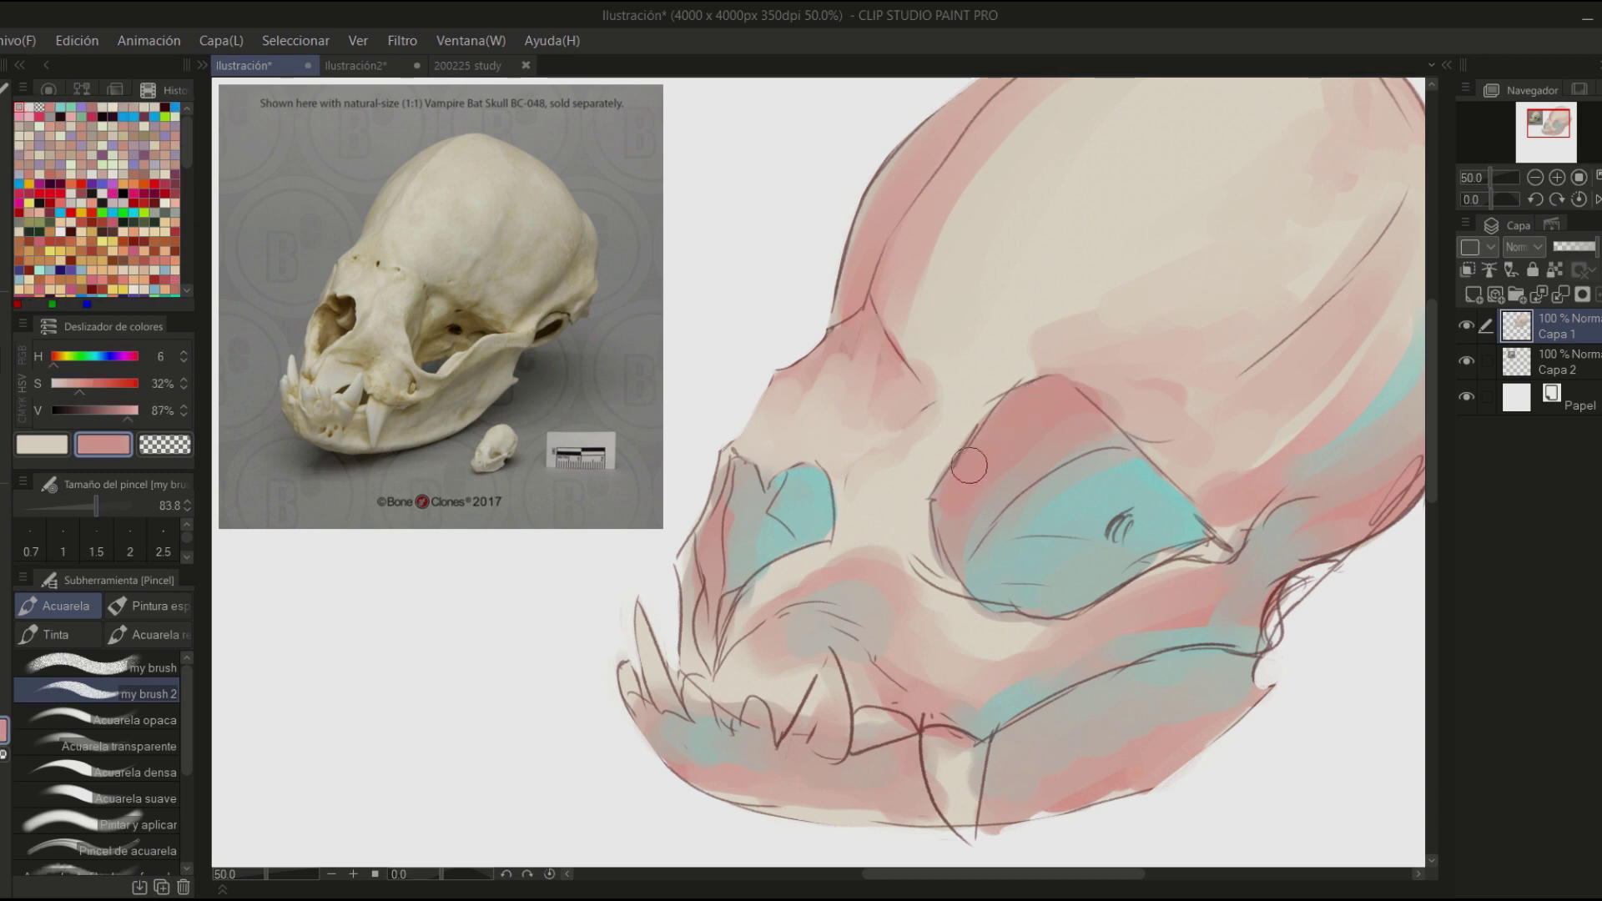
drag(968, 463, 1044, 434)
alt+click(992, 459)
alt+click(1147, 481)
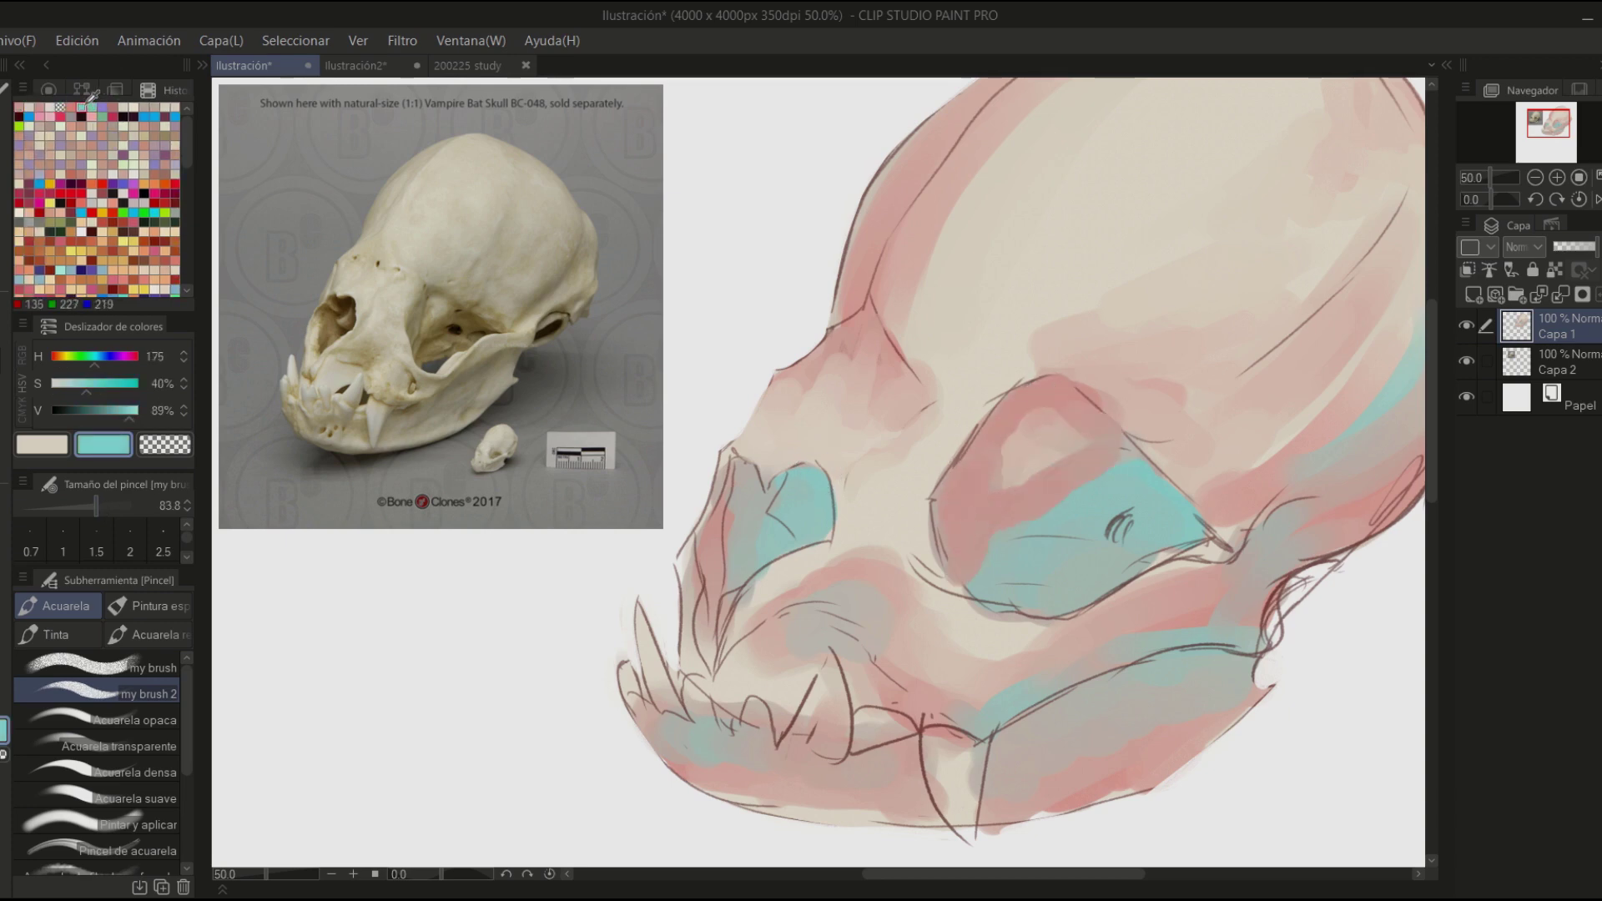
drag(818, 473, 907, 340)
alt+click(908, 340)
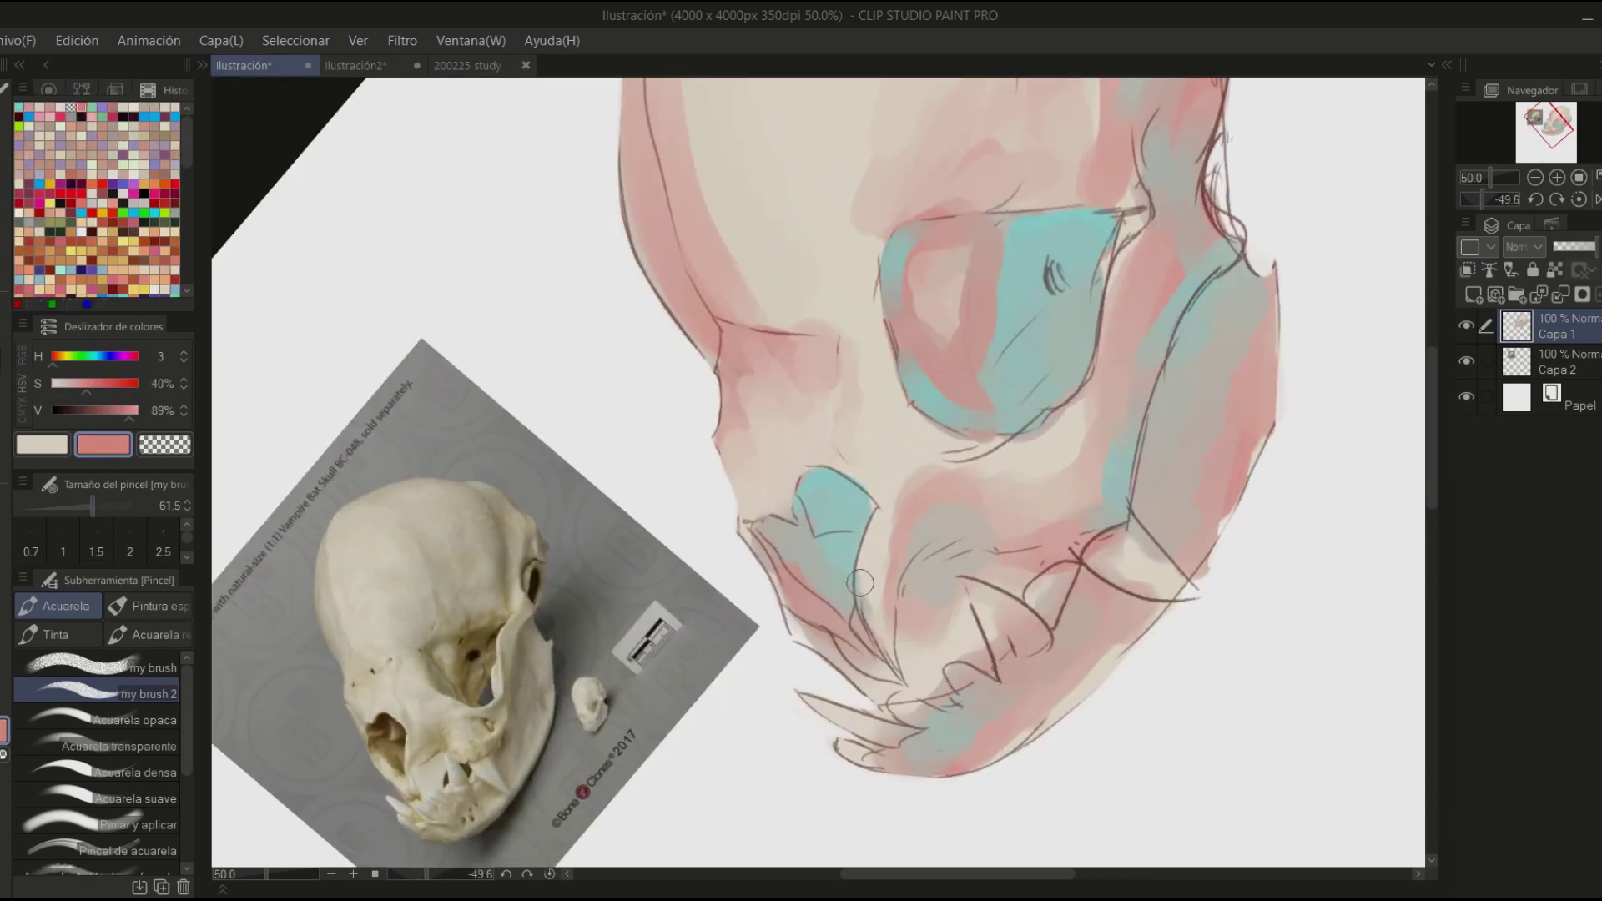
- Blend the front rim of the eye socket with sampled pink and beige tones at brush size 15.3
alt+click(902, 332)
key(ctrl+at)
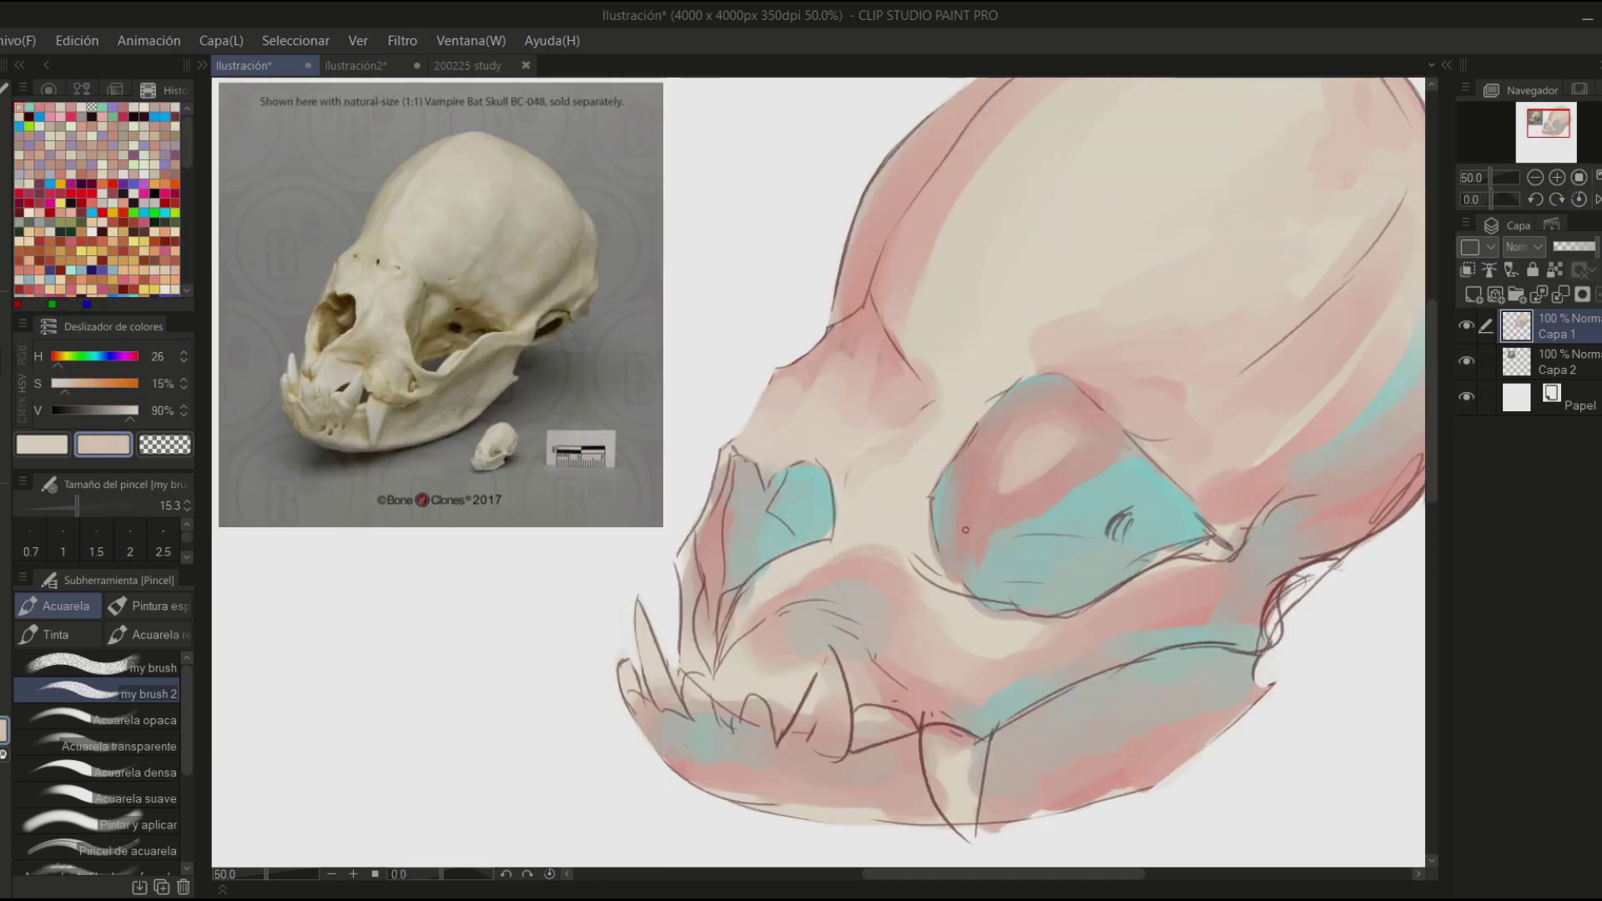
alt+click(916, 530)
alt+click(988, 398)
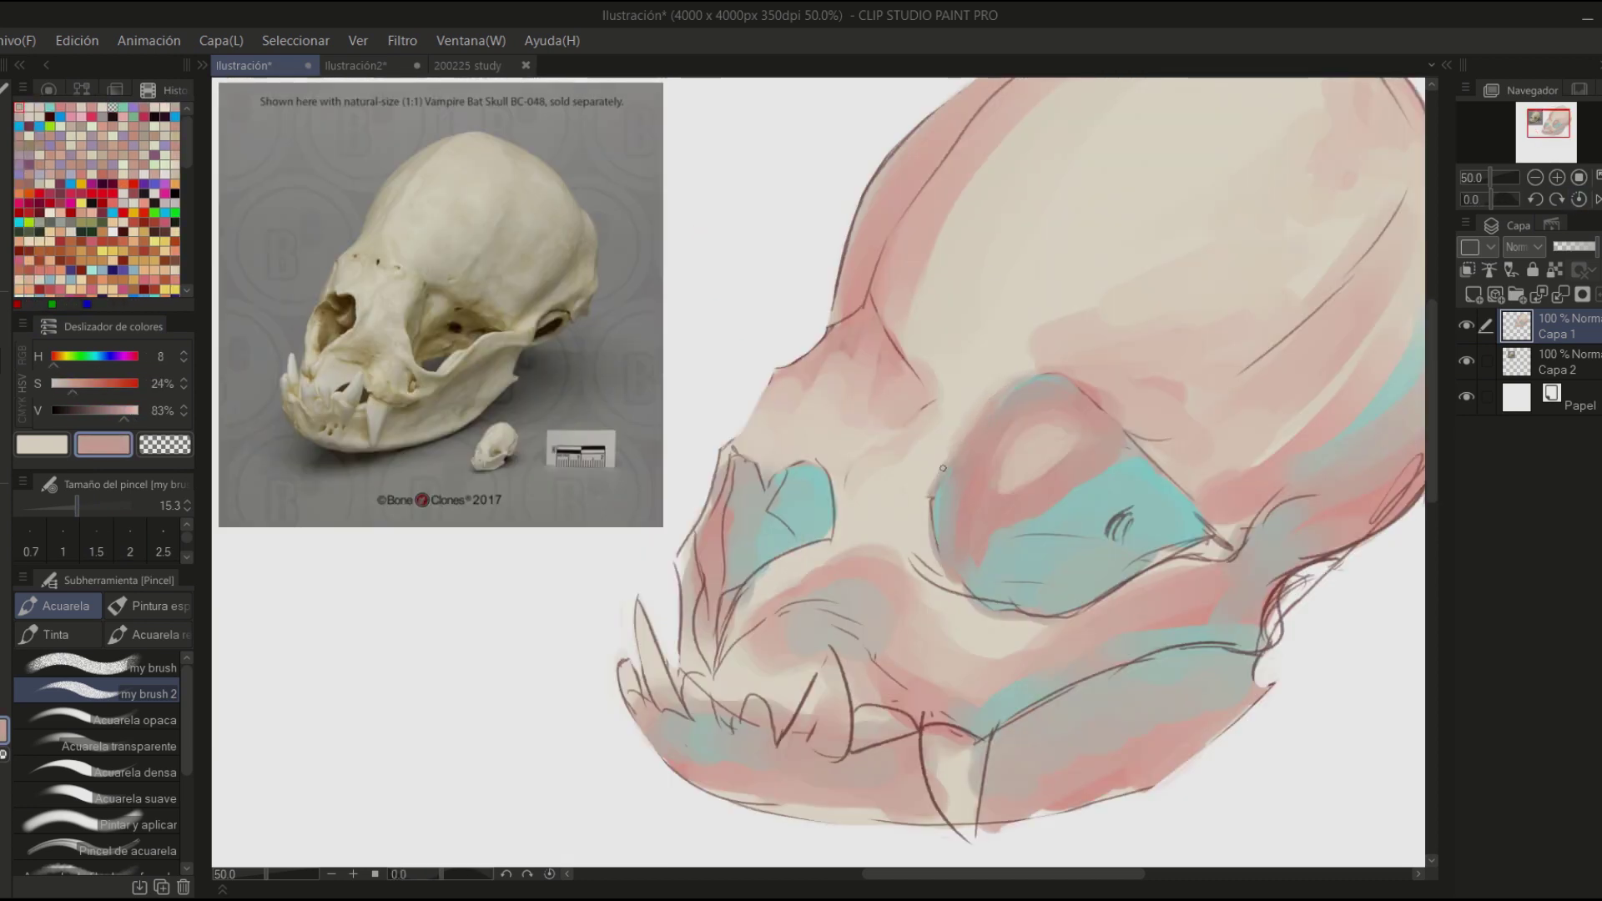
- Add thin teal and pink strokes across the deep part of the eye socket
alt+click(1049, 394)
key(x)
click(1483, 200)
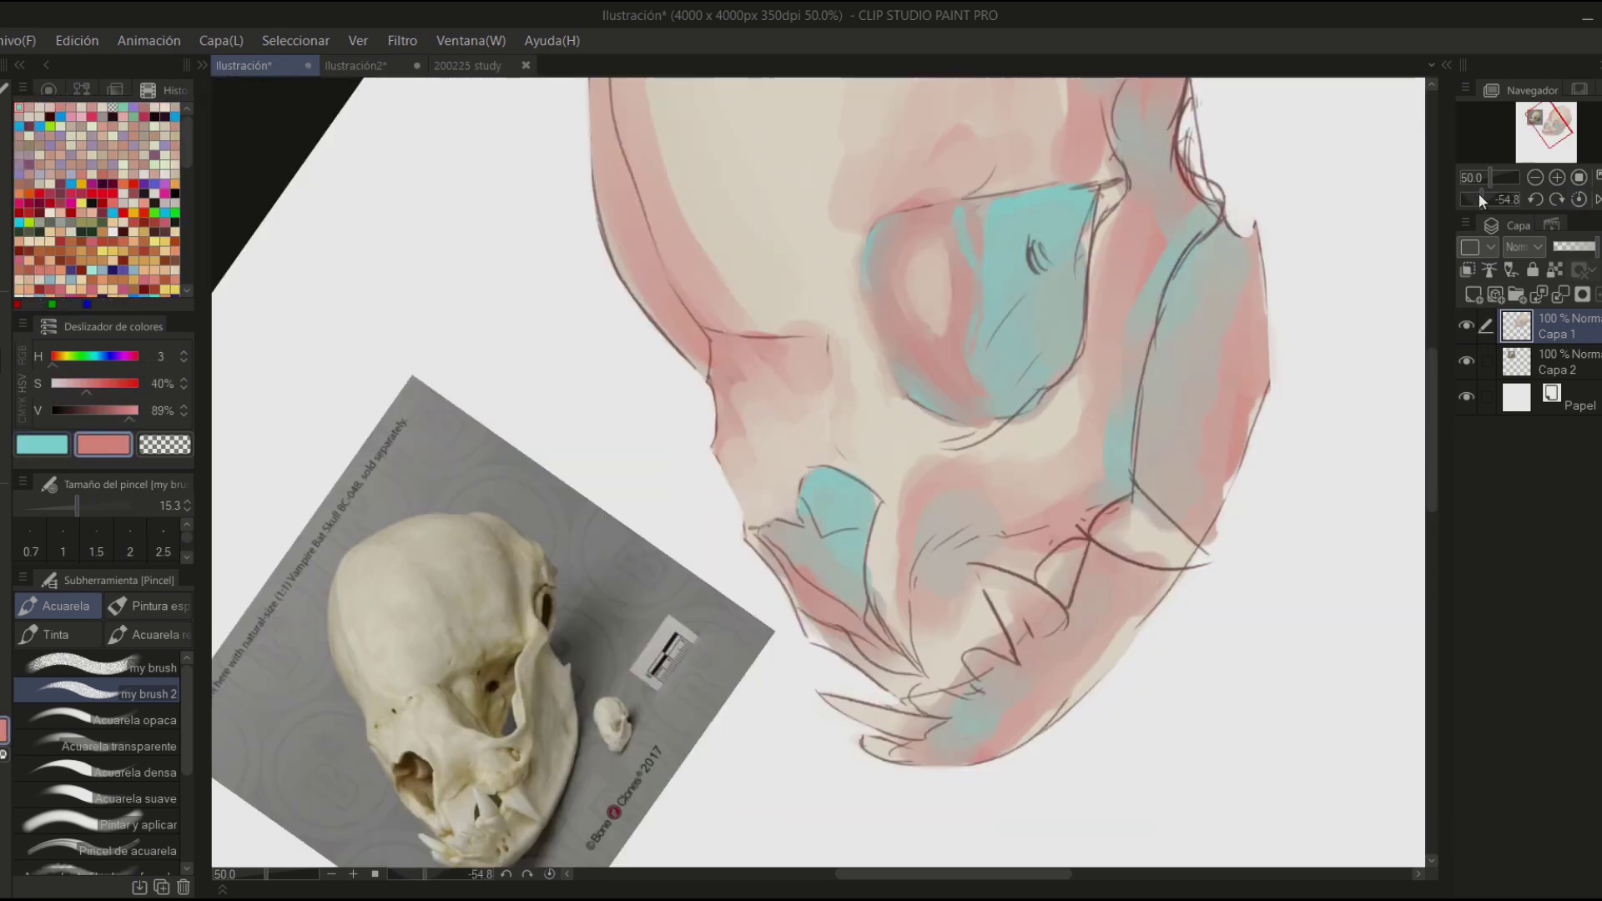
key(ctrl+at)
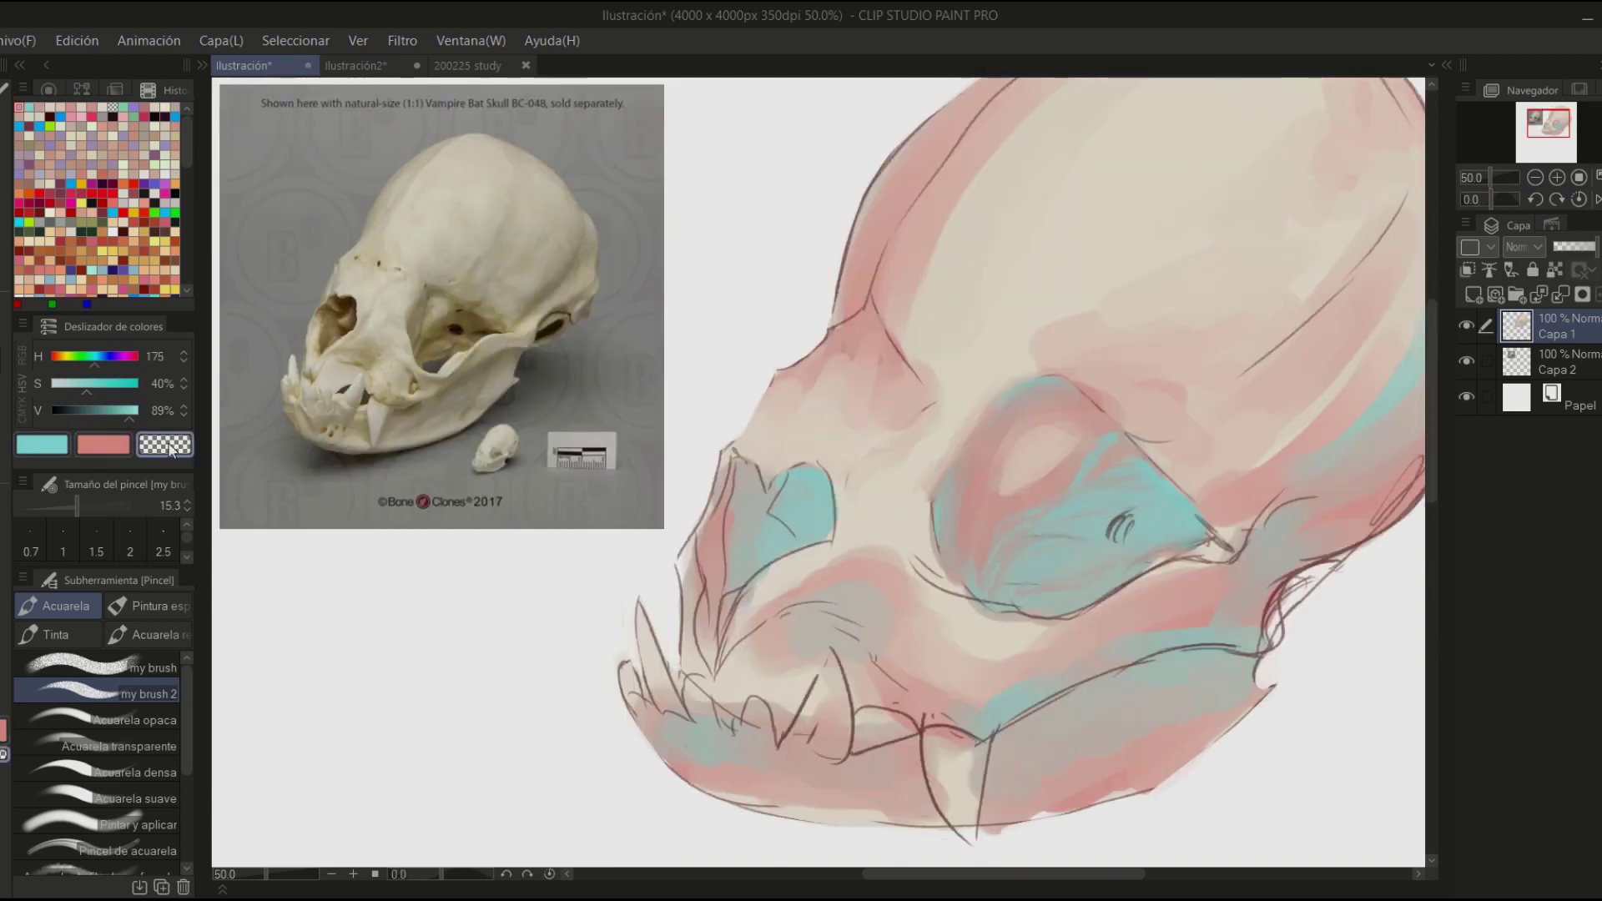
- Cover the sketch lines along the lower rim of the eye socket with sampled cream at brush size 19
alt+click(944, 552)
drag(940, 580, 1063, 167)
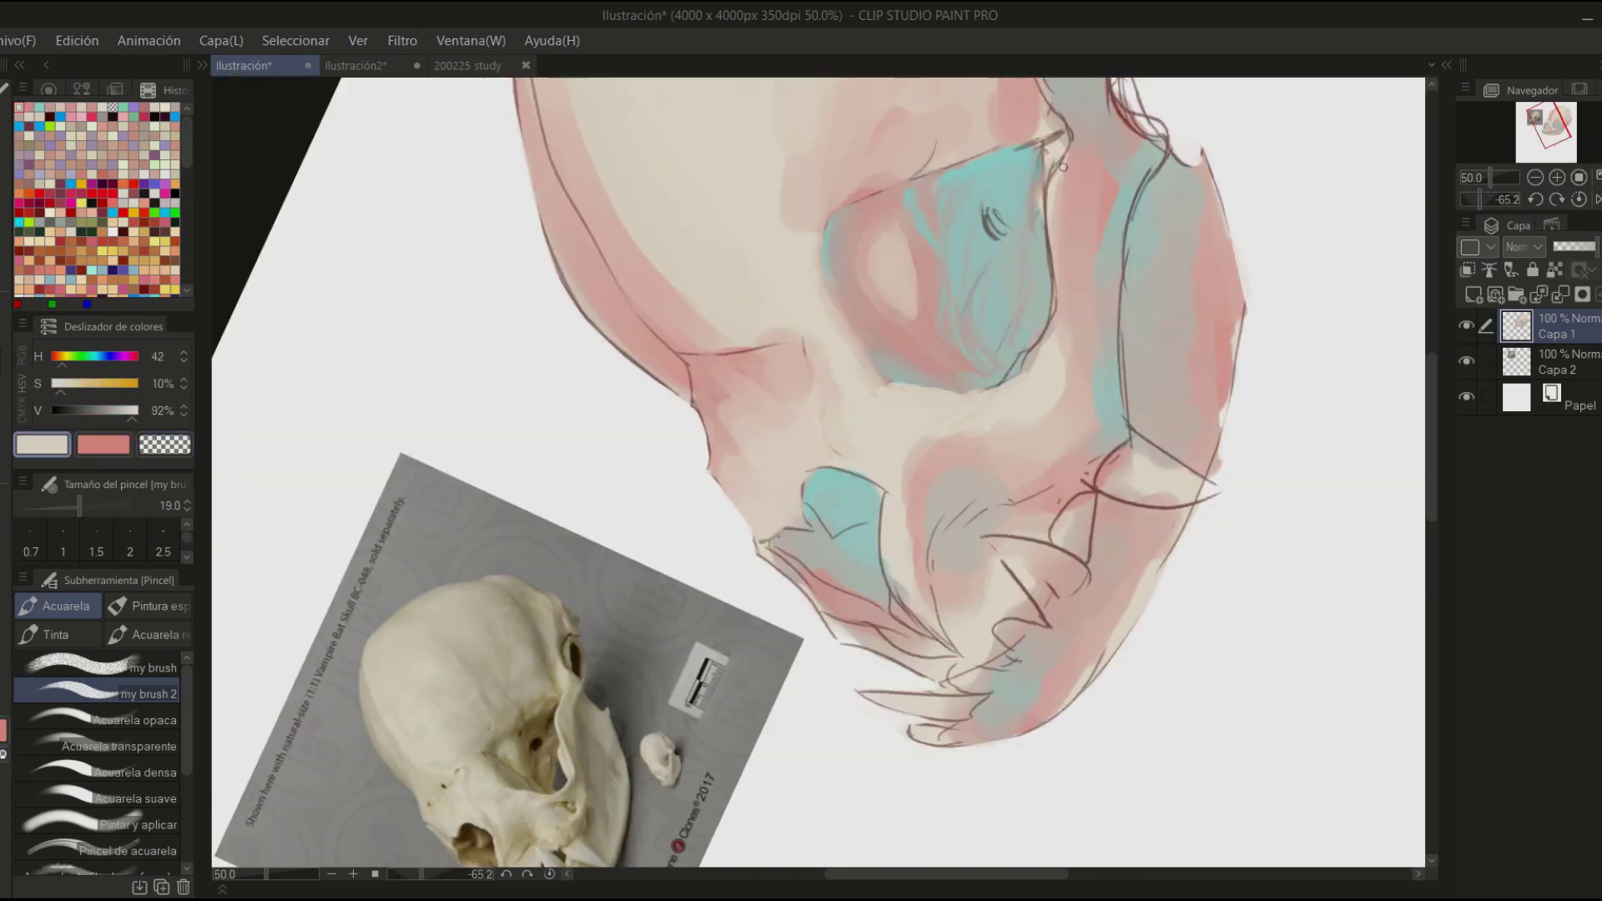
key(ctrl+at)
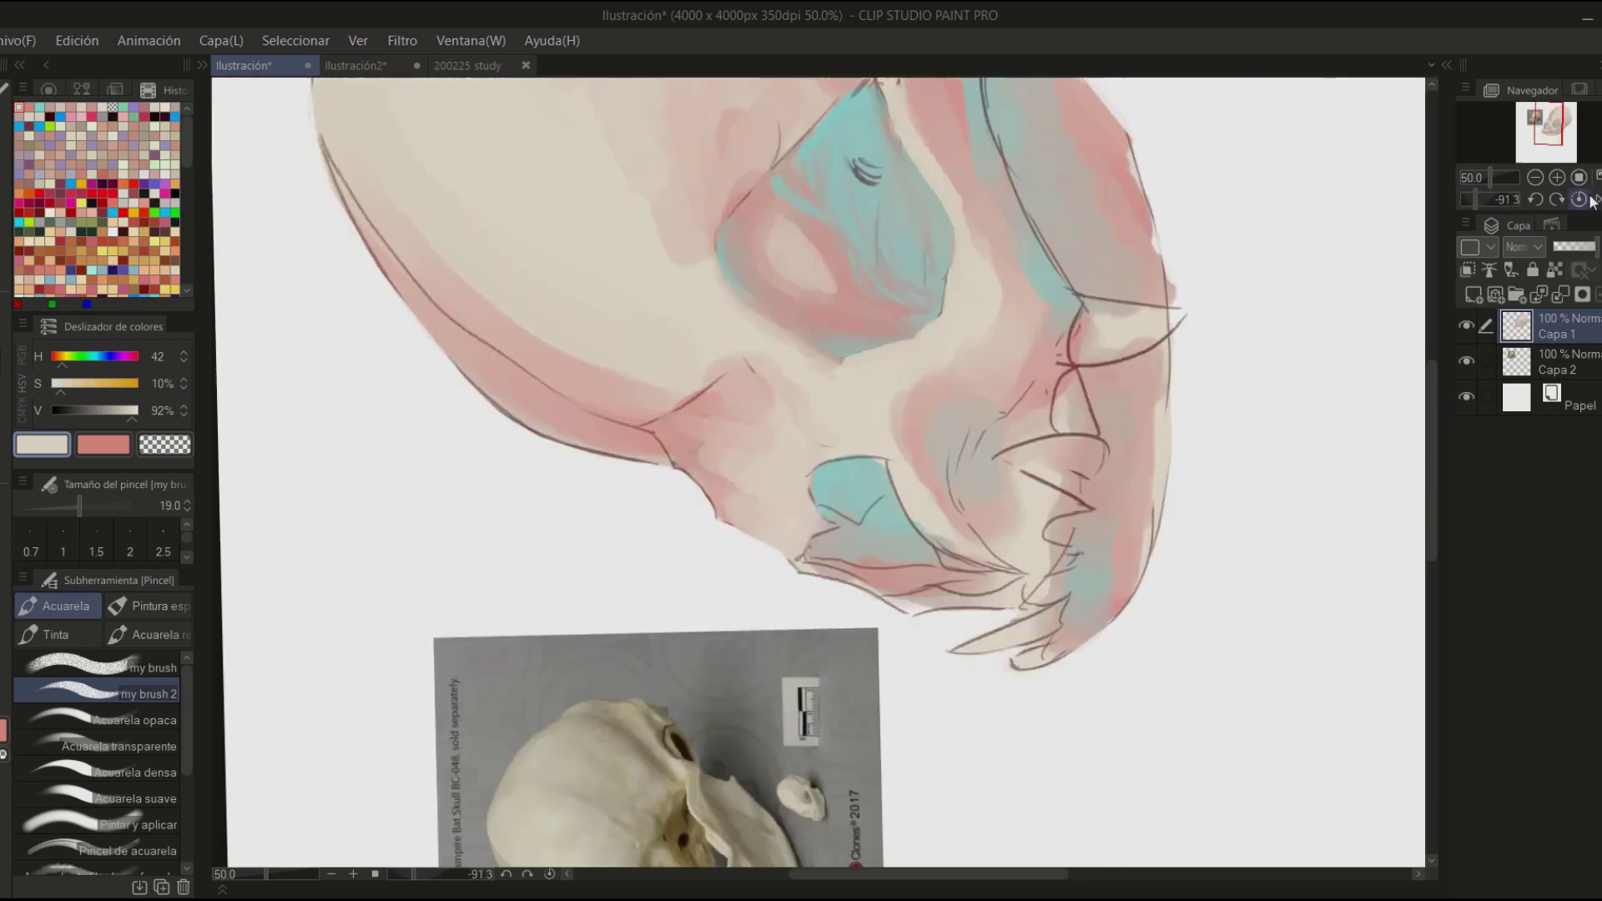
- Blend sampled pink-beige and teal strokes into the lower front of the eye socket
alt+click(994, 489)
alt+click(1040, 528)
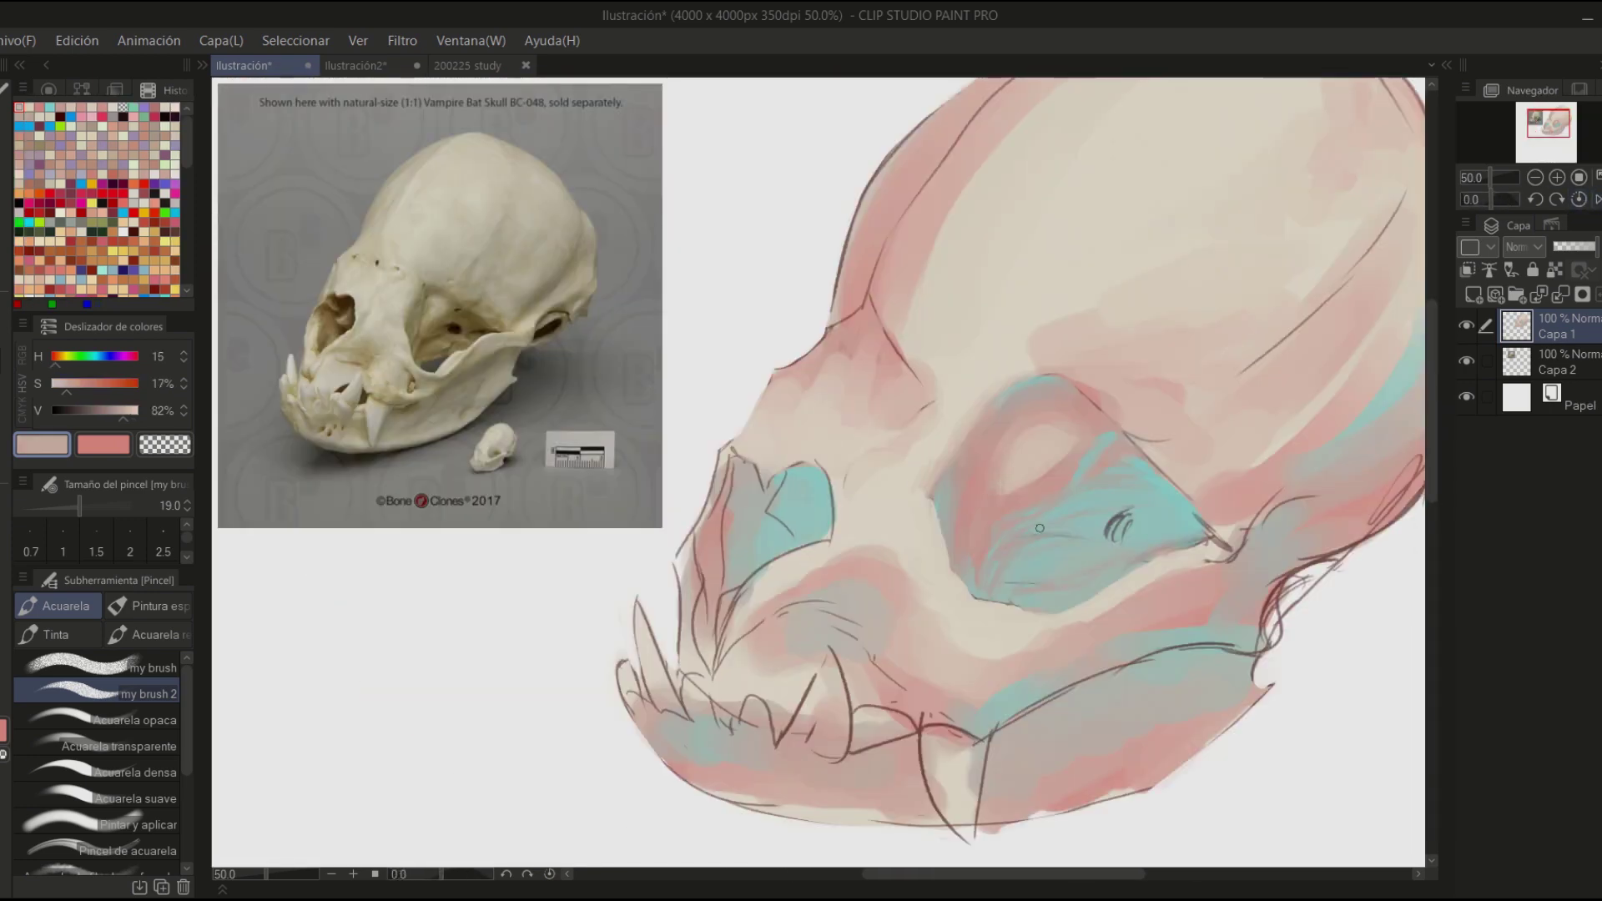
key(x)
alt+click(973, 572)
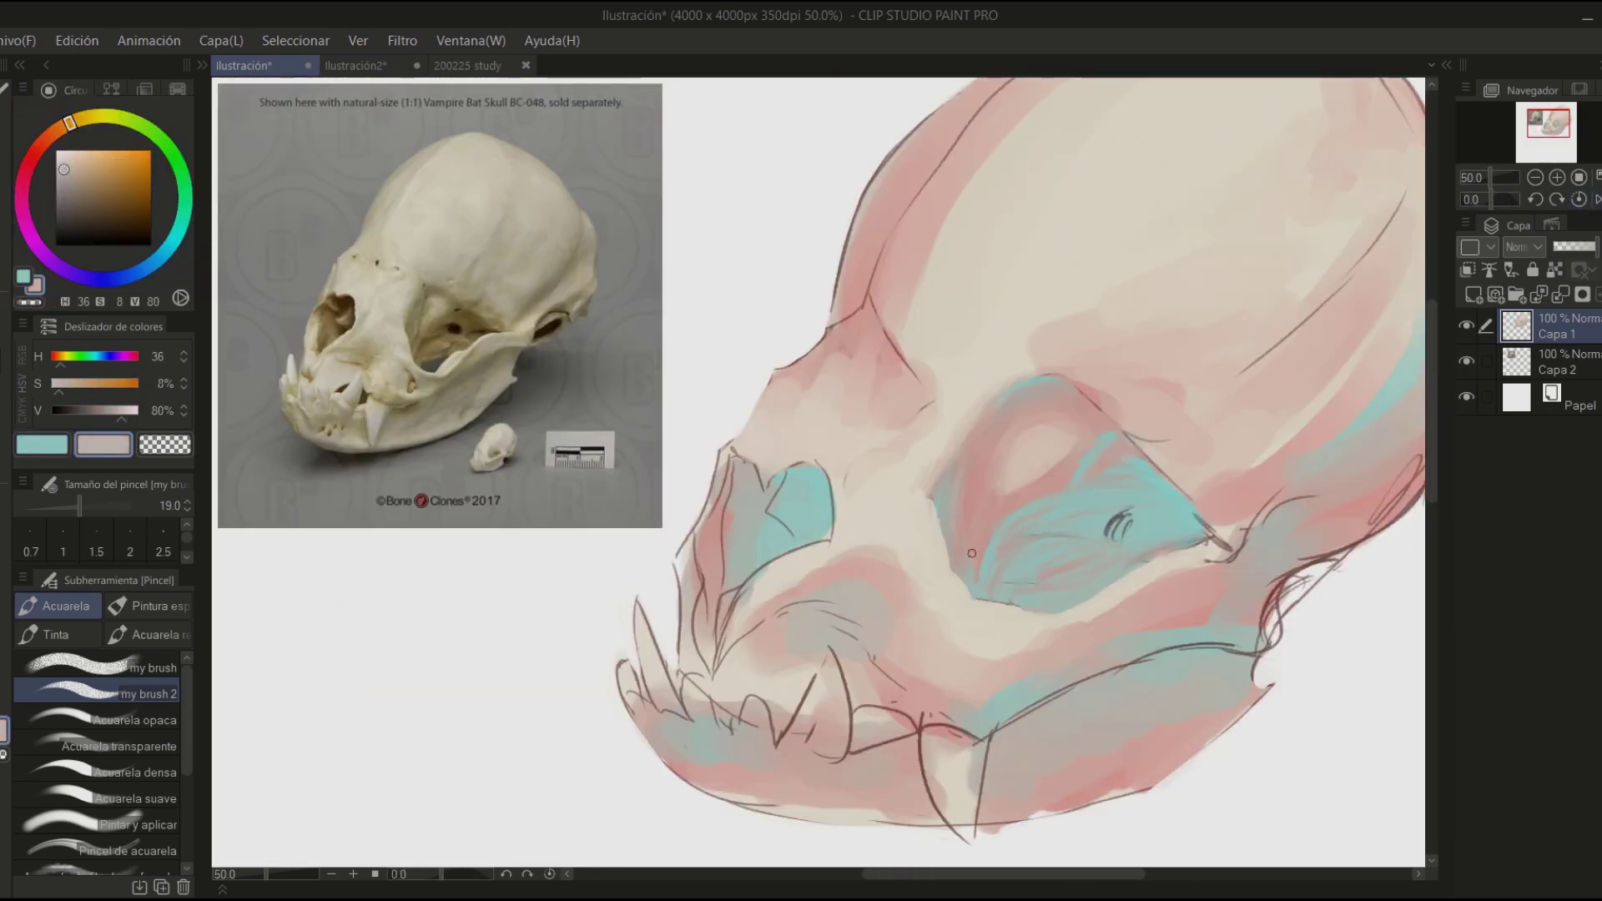
- Work muted tan strokes of H 41, S 24, V 77 into the teal of the eye socket at brush size 33.1
drag(1086, 405, 1008, 369)
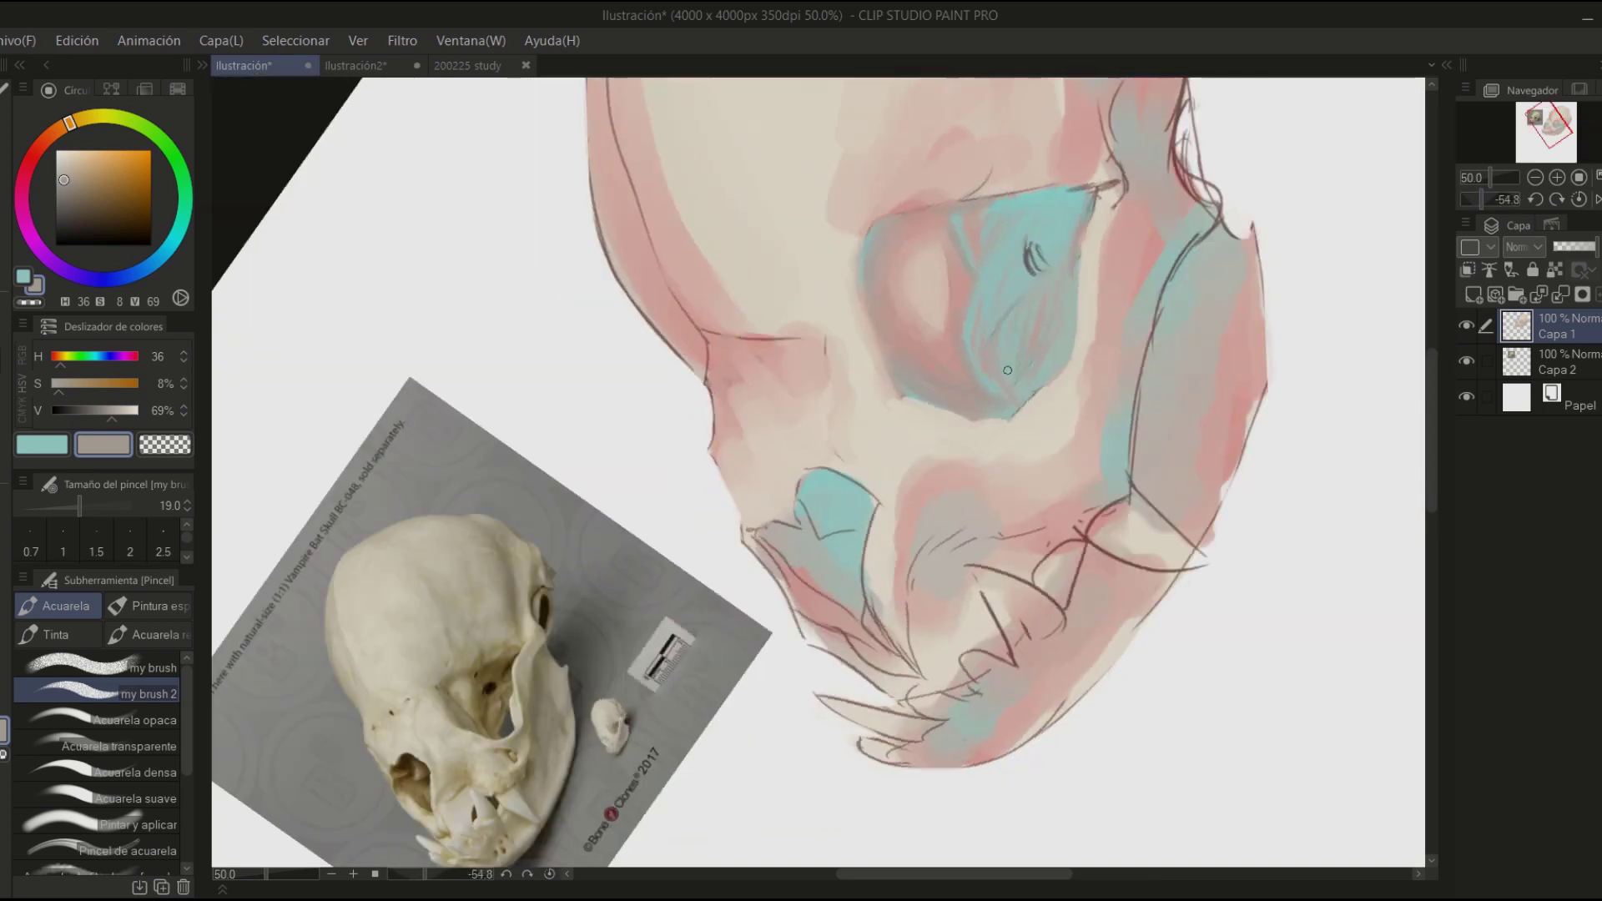
click(1579, 198)
alt+click(819, 472)
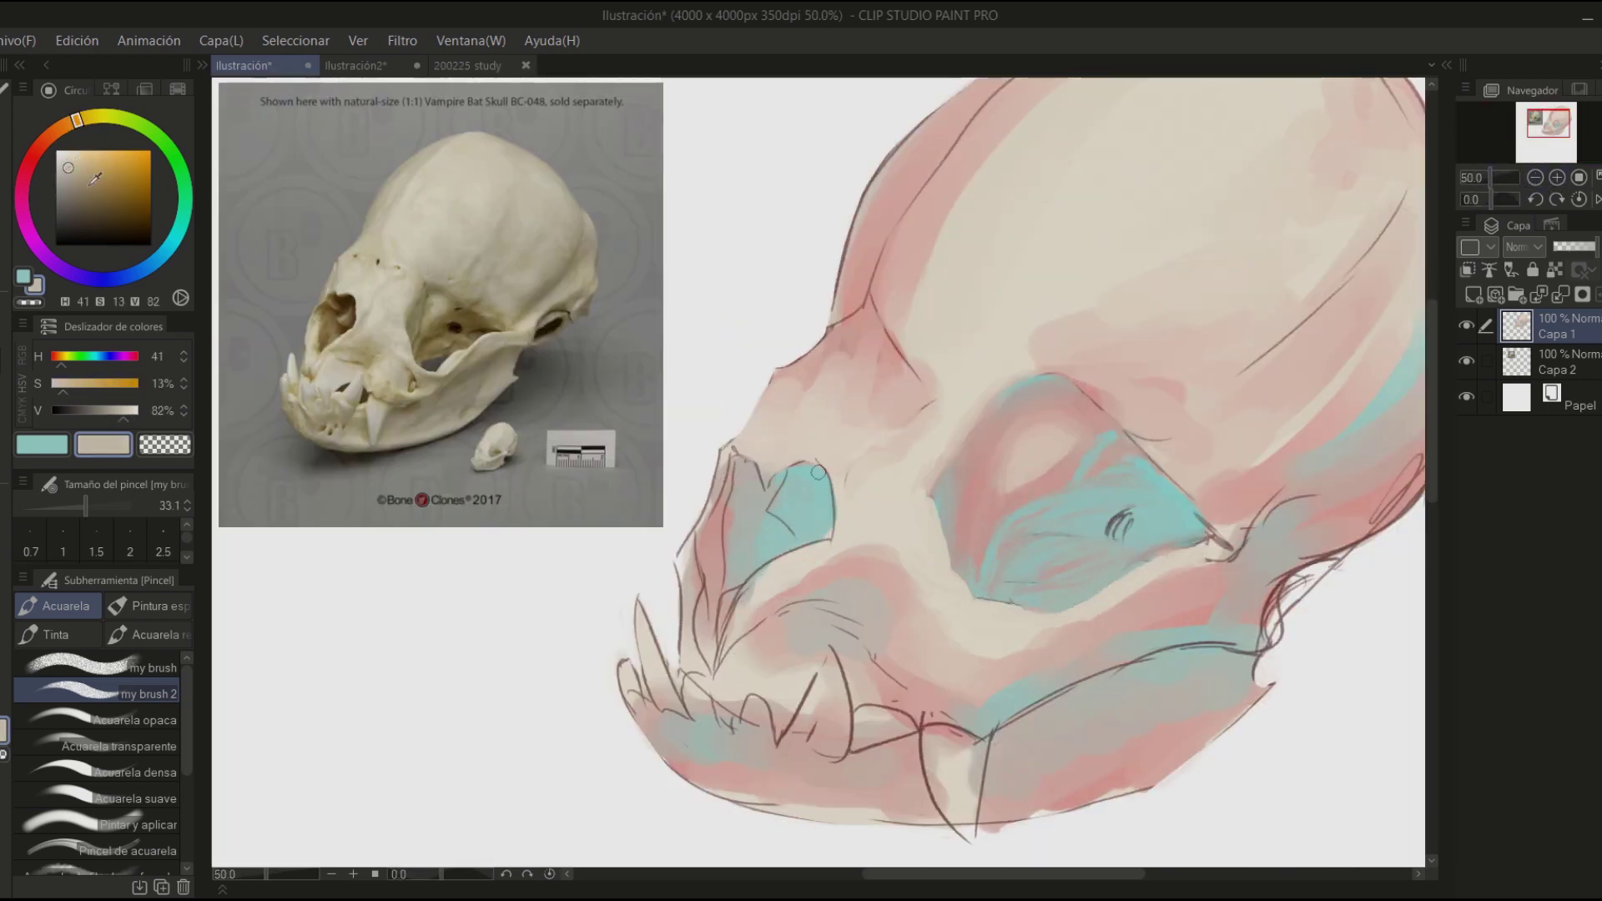
alt+click(974, 571)
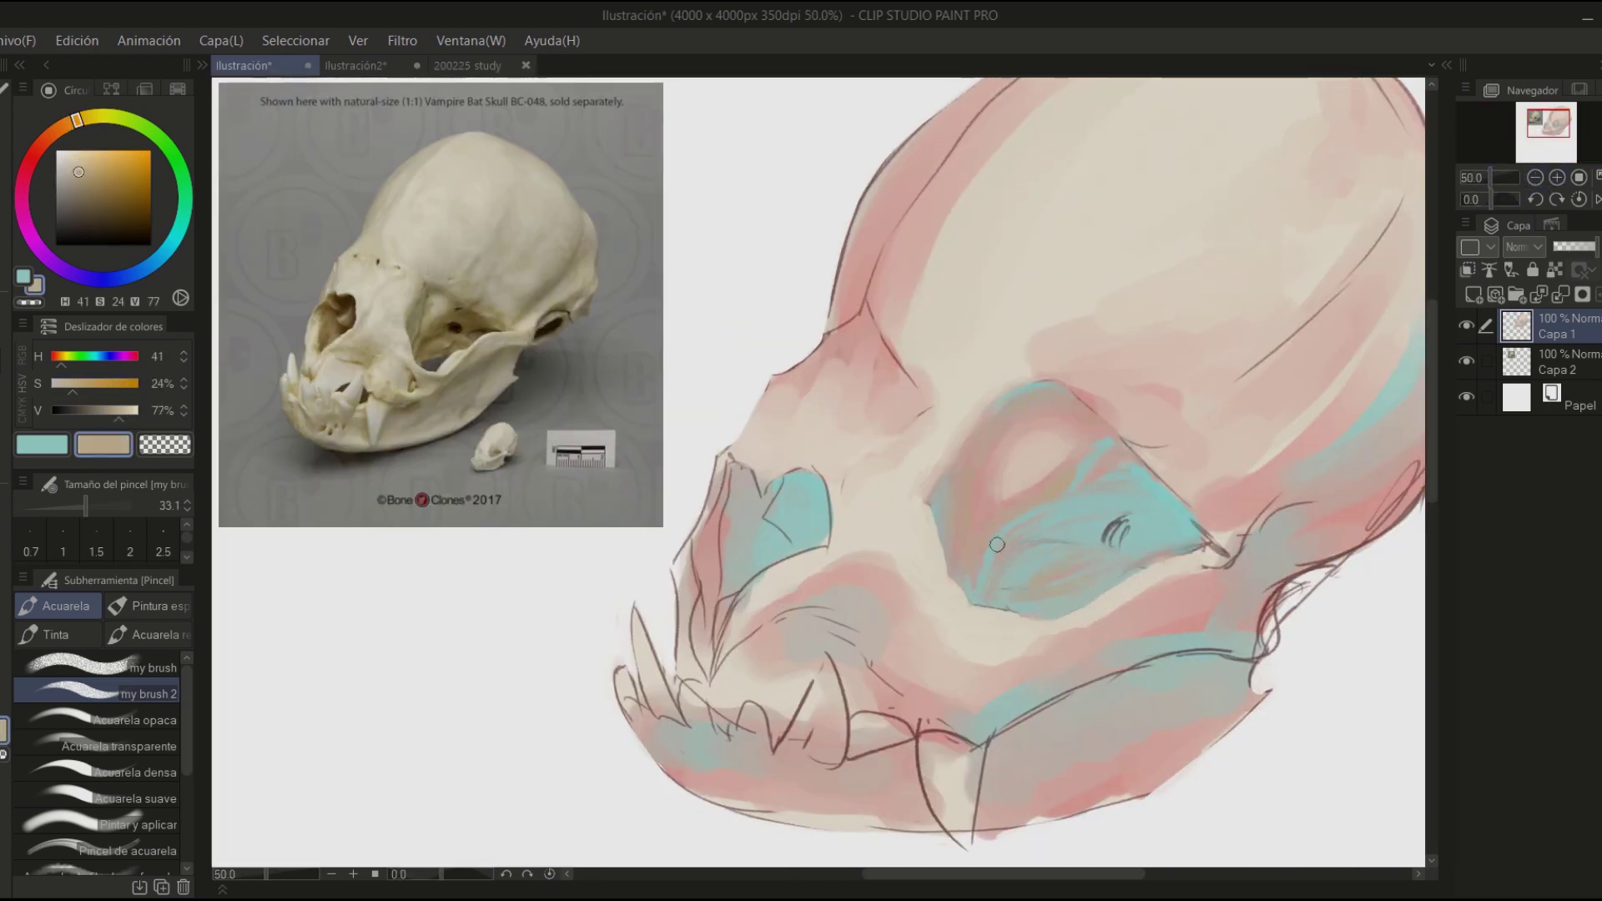
- Paint sampled cream of H 41, S 9, V 93 along the front edge of the cranium at brush size 97.8
key(ctrl+minus)
click(107, 509)
alt+click(968, 205)
drag(969, 204, 876, 359)
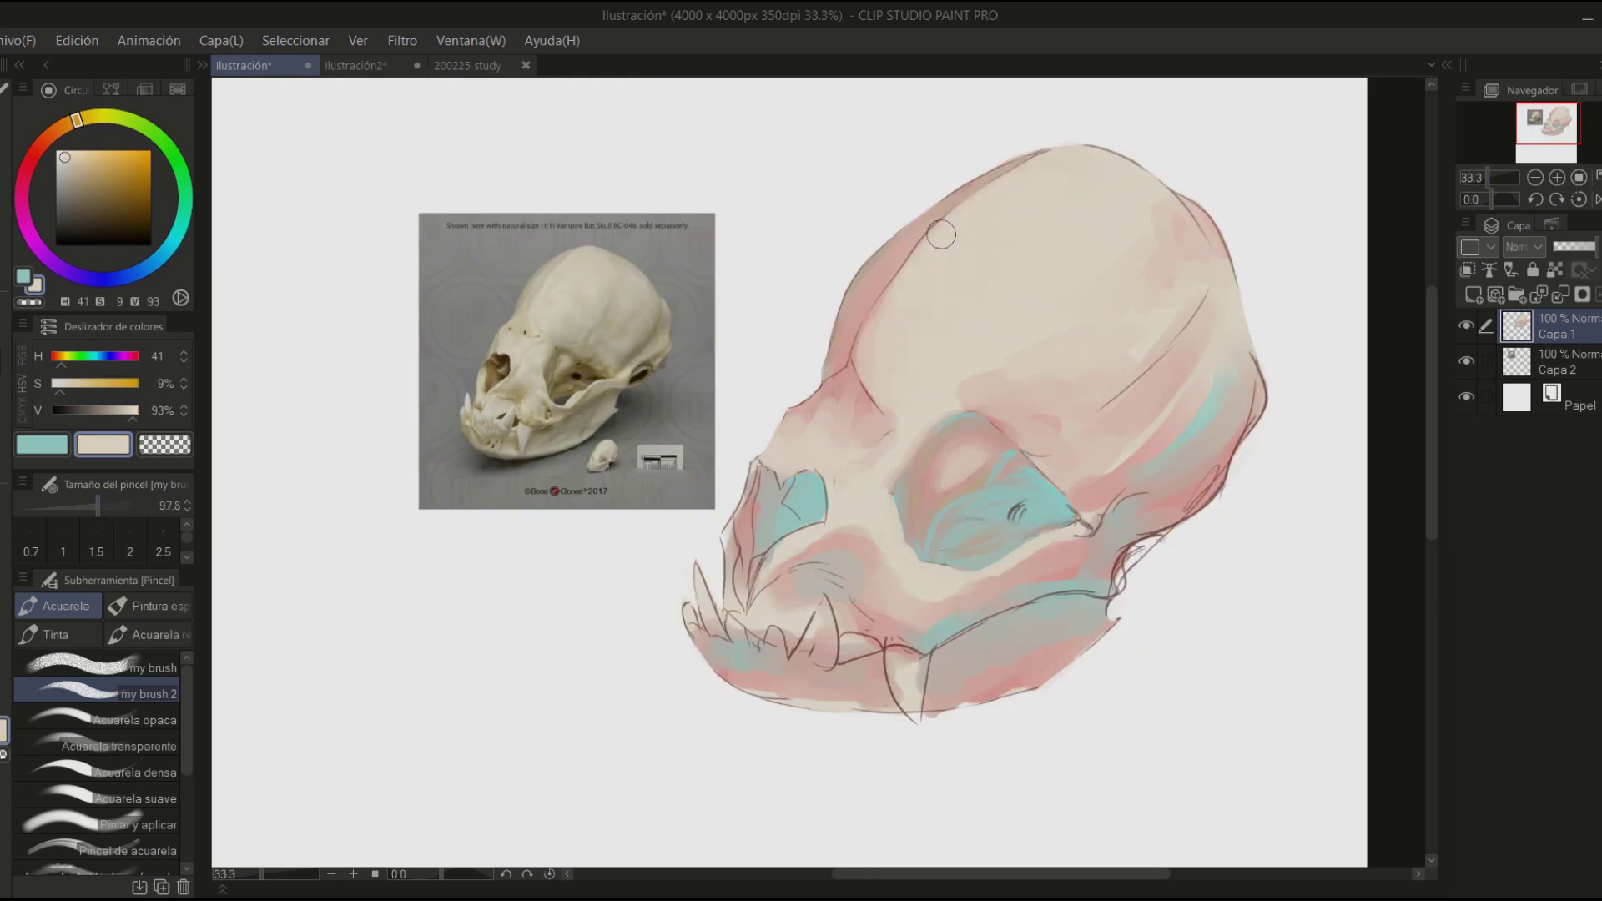
key(ctrl+plus)
key(ctrl+plus)
key(ctrl+minus)
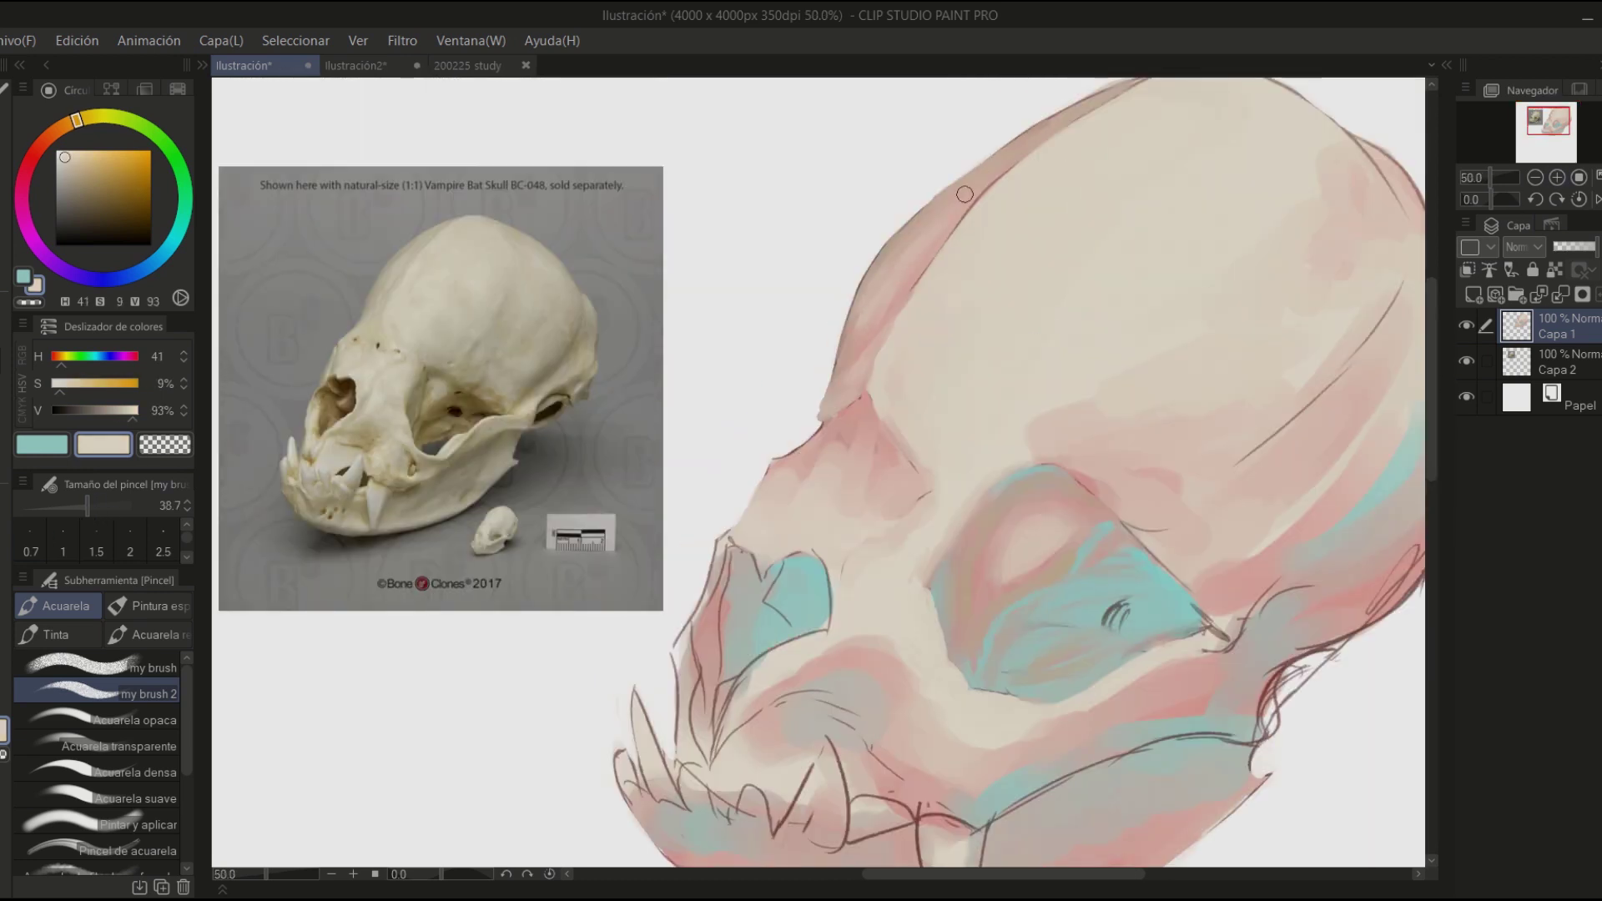
- Blend sampled pink and cream over the brow and cover the sketch line along the eye socket's upper rim, comparing the mirrored view
alt+click(776, 461)
alt+click(1004, 404)
alt+click(919, 435)
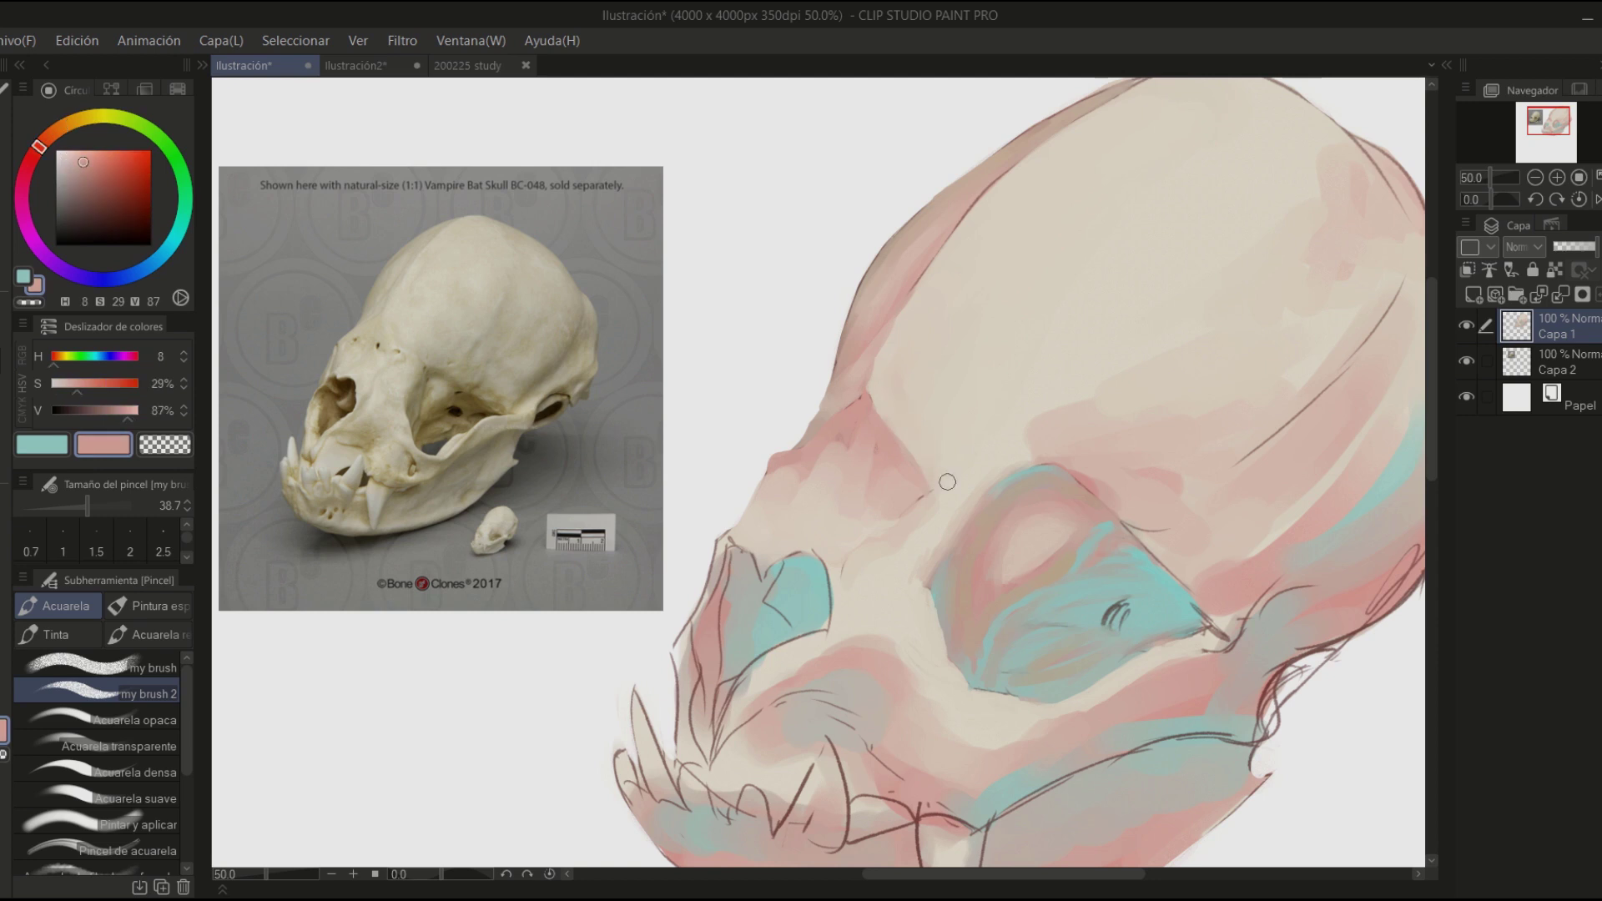
alt+click(985, 227)
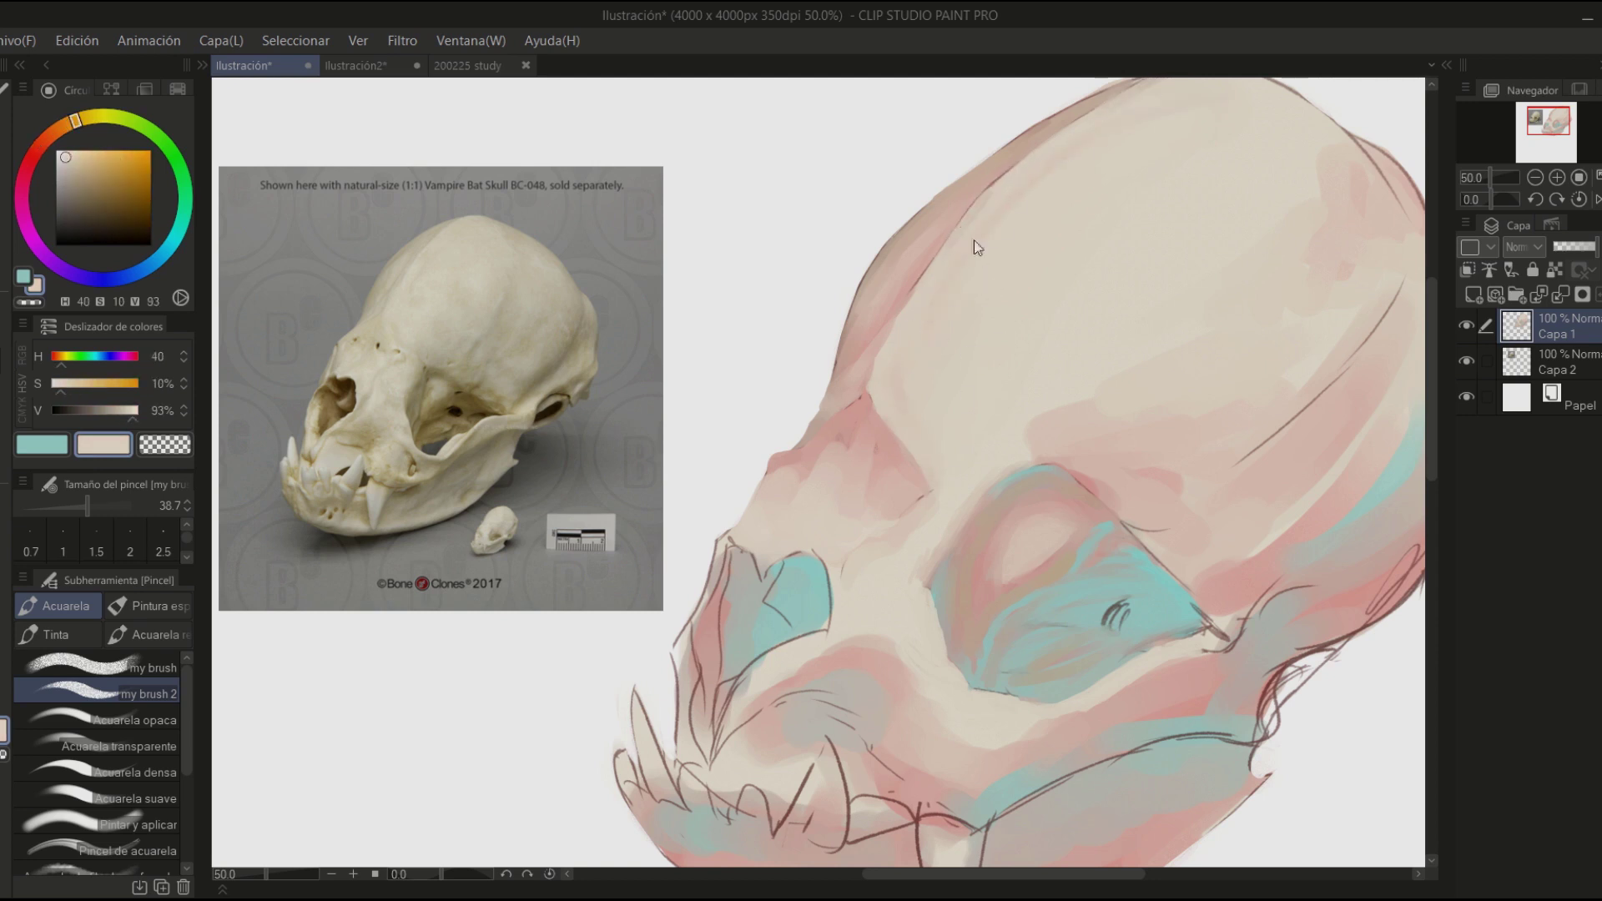
alt+click(879, 470)
alt+click(935, 534)
key(h)
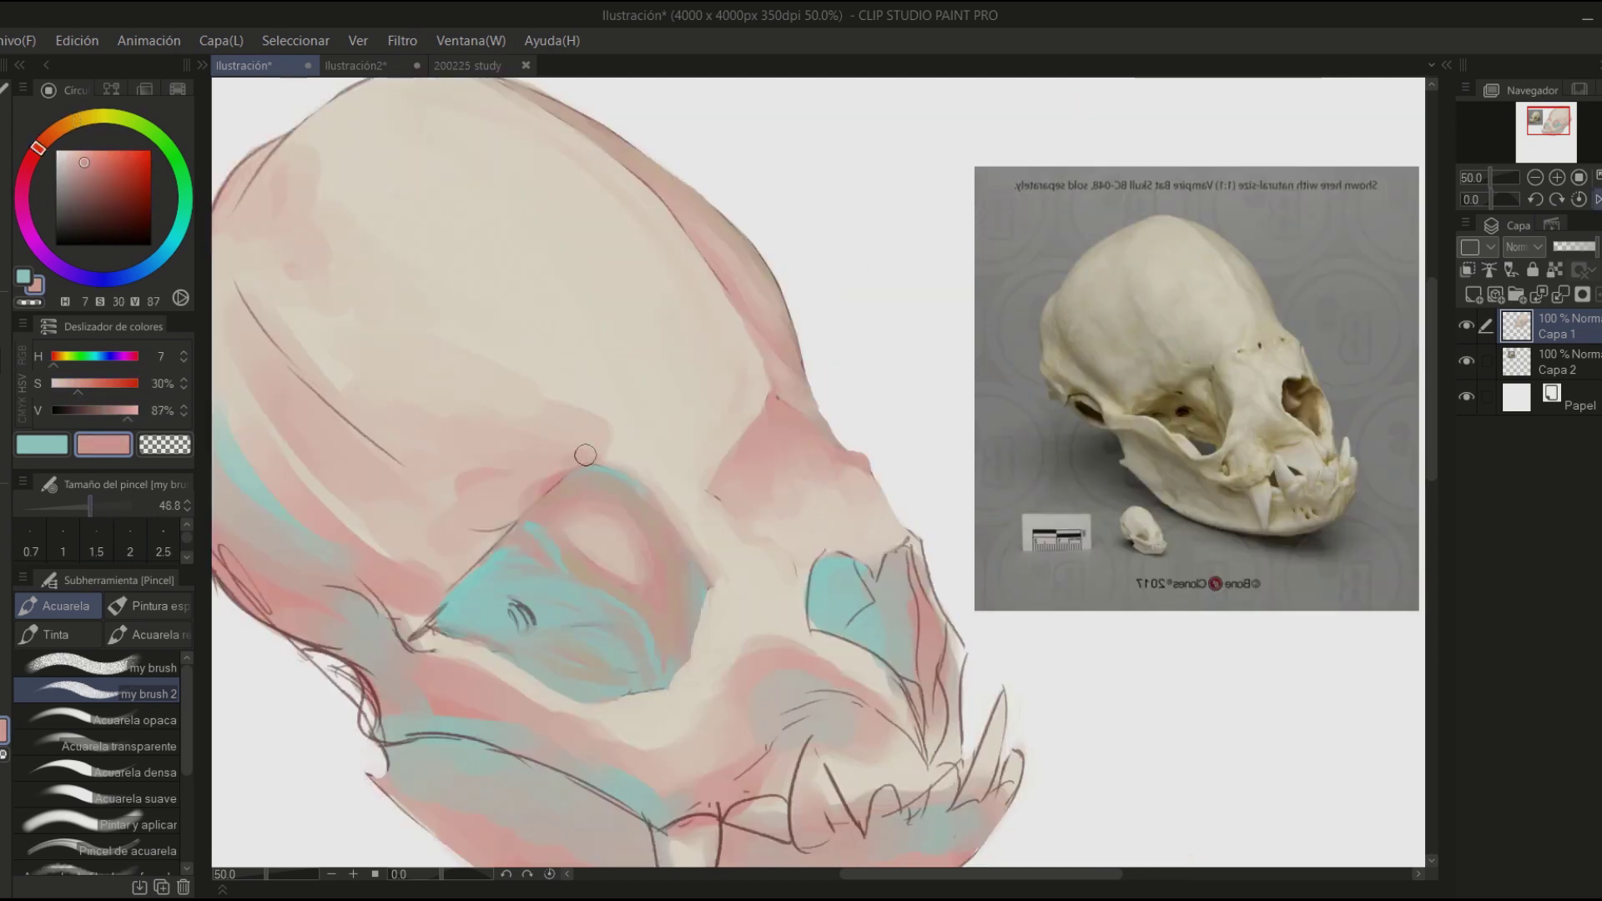
key(h)
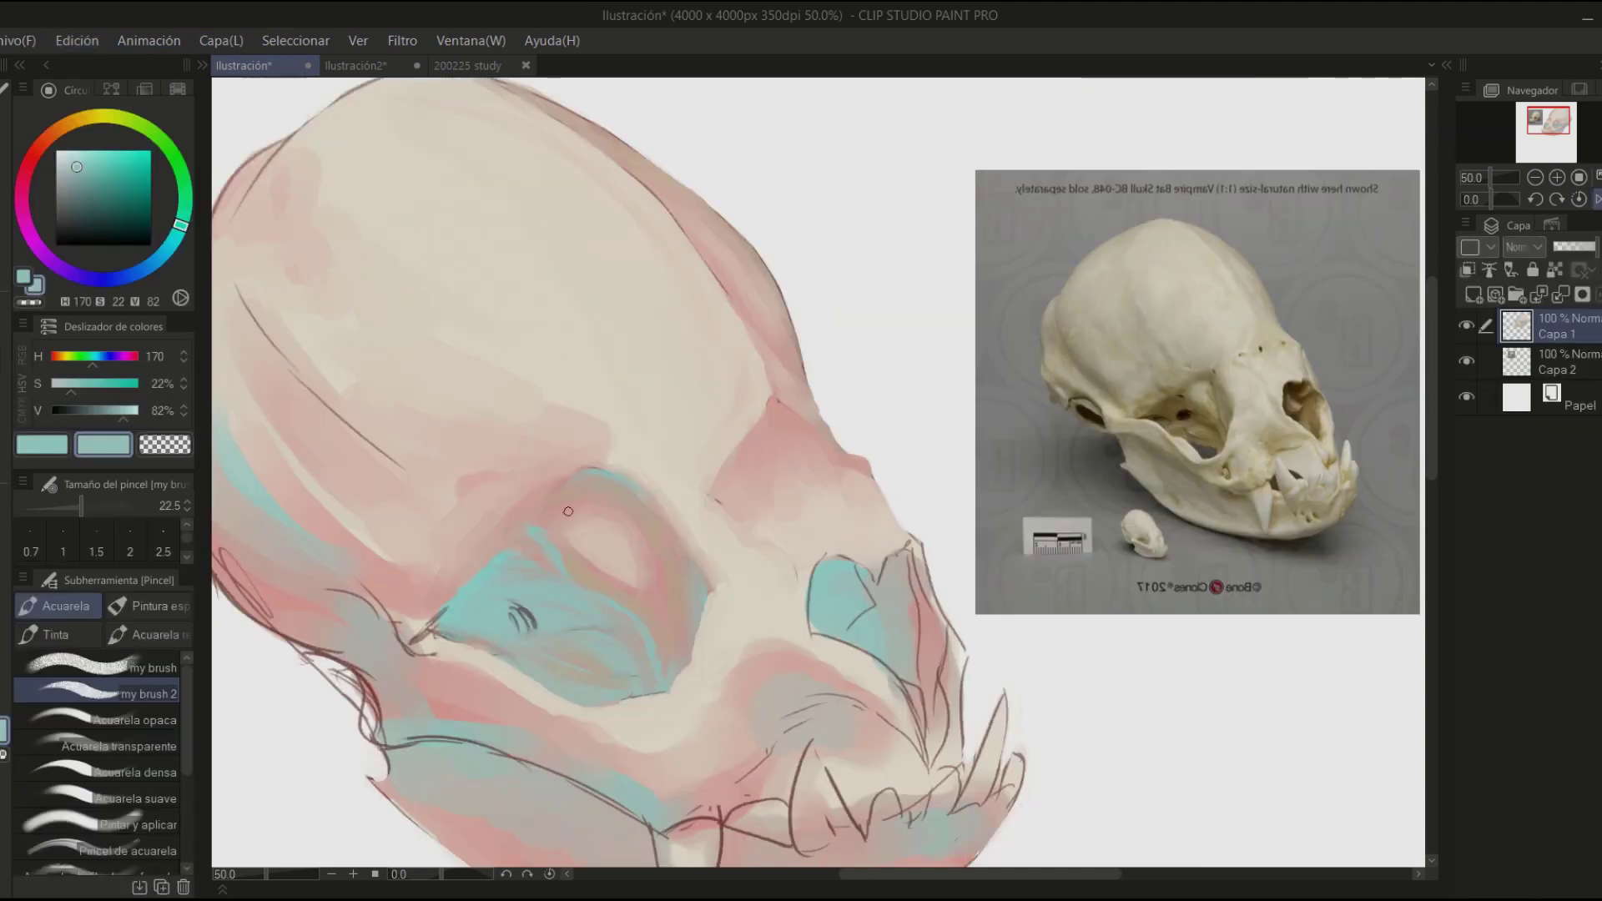
- Fill the deep part of the eye socket with sampled teal at brush size 22.5 and show the colour history
alt+click(568, 511)
key(h)
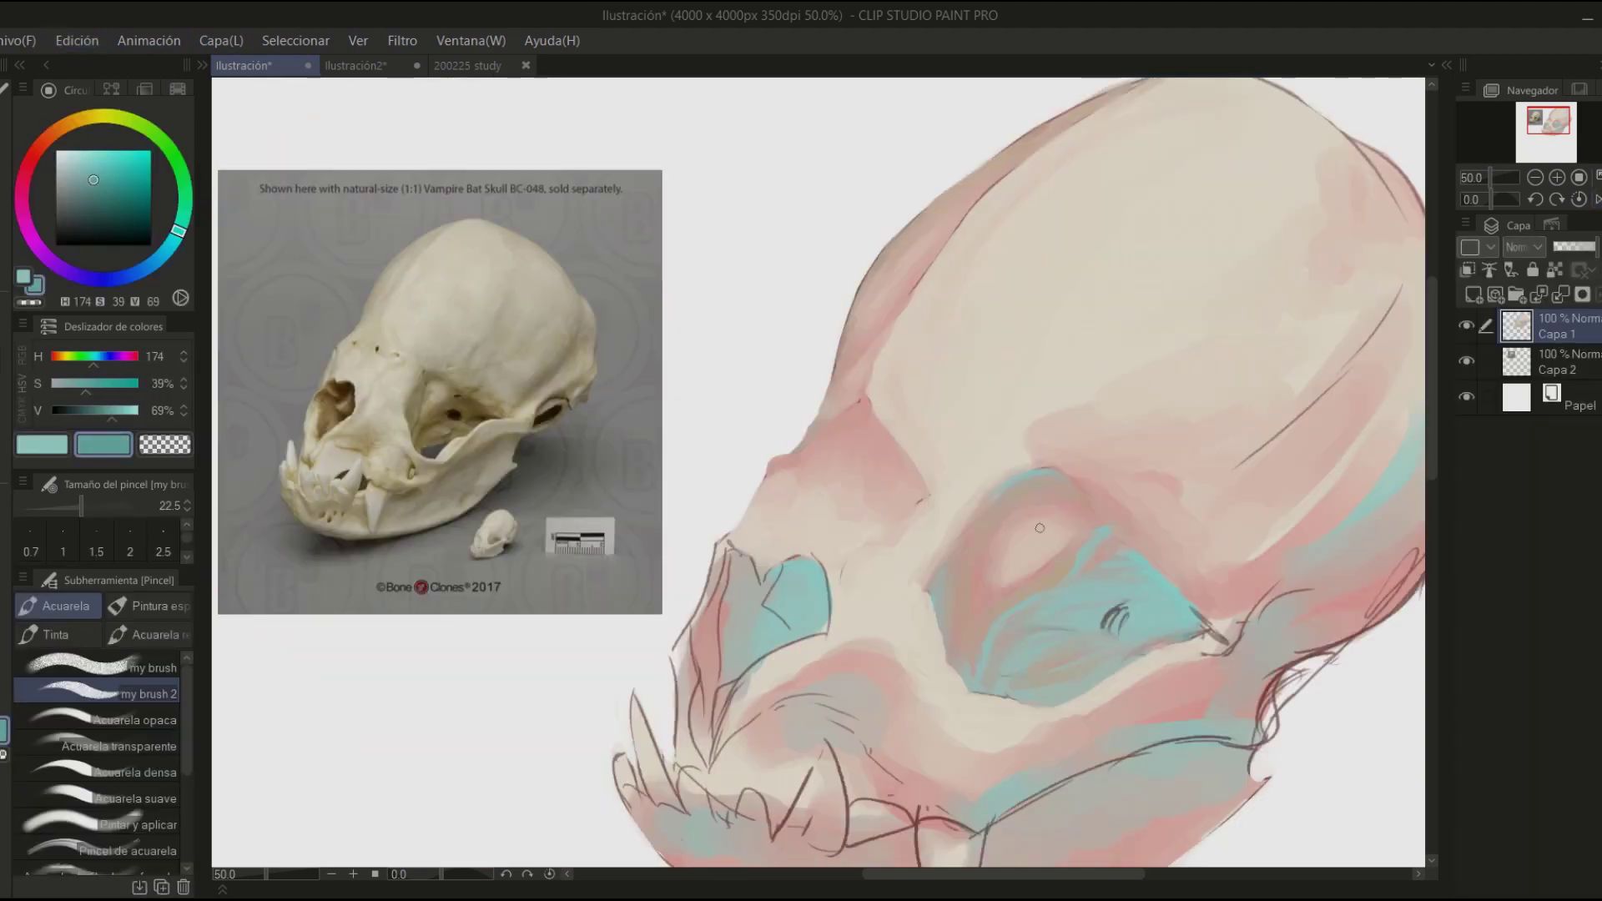
drag(1103, 529, 1047, 718)
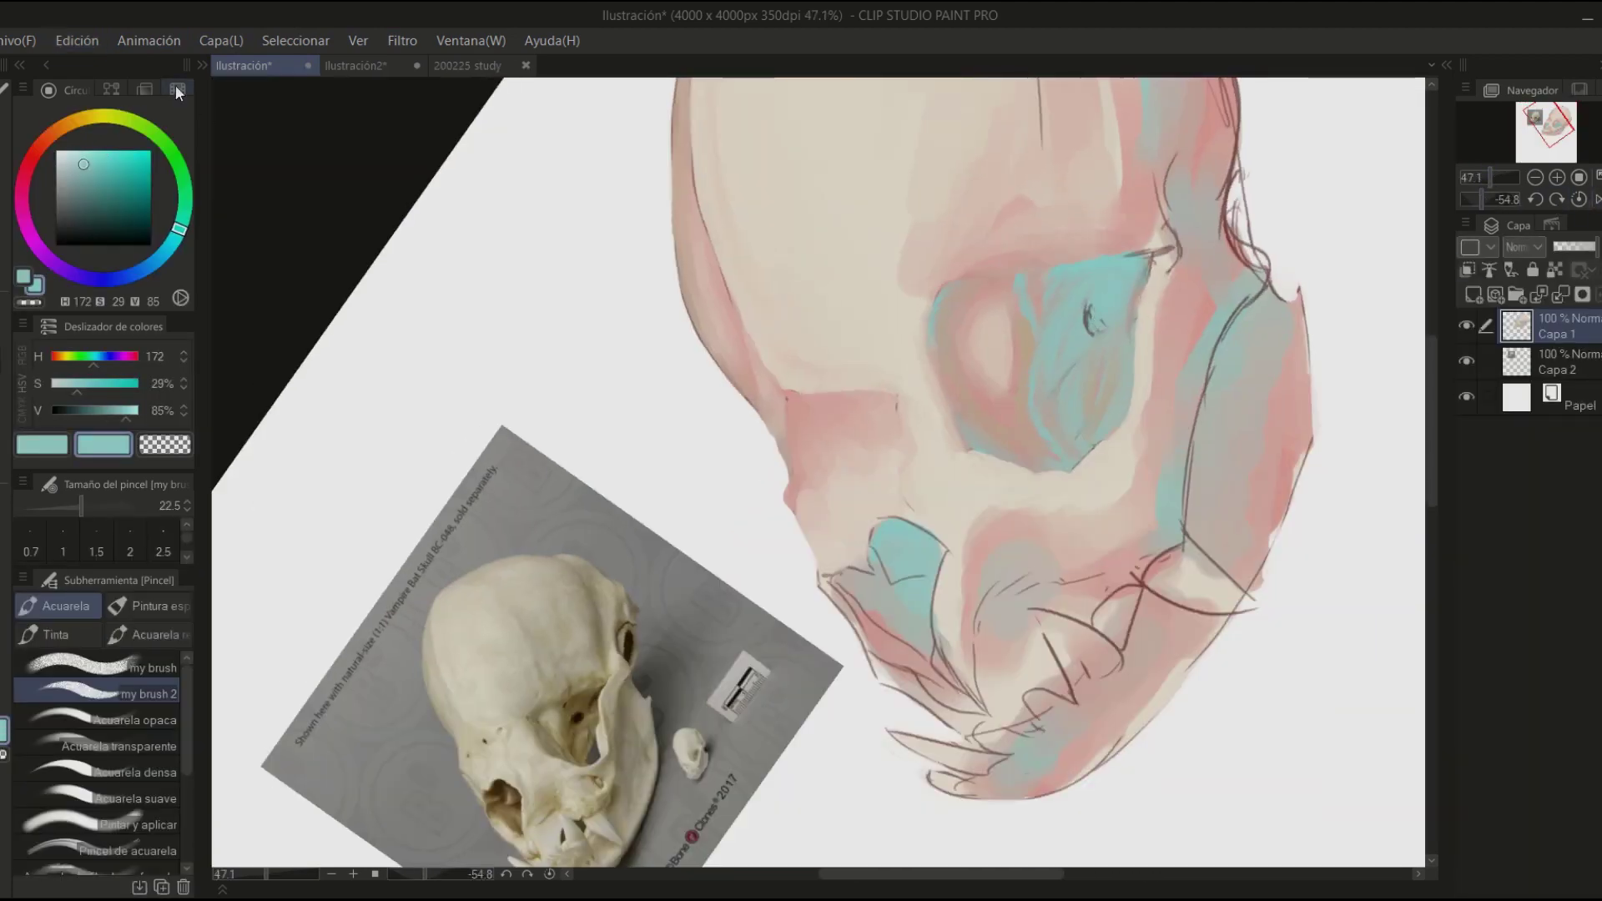
click(176, 86)
- Paint sampled pink streaks behind the eye socket and soften them into the rear cranium with cream of H 41, S 9, V 93
alt+click(1104, 259)
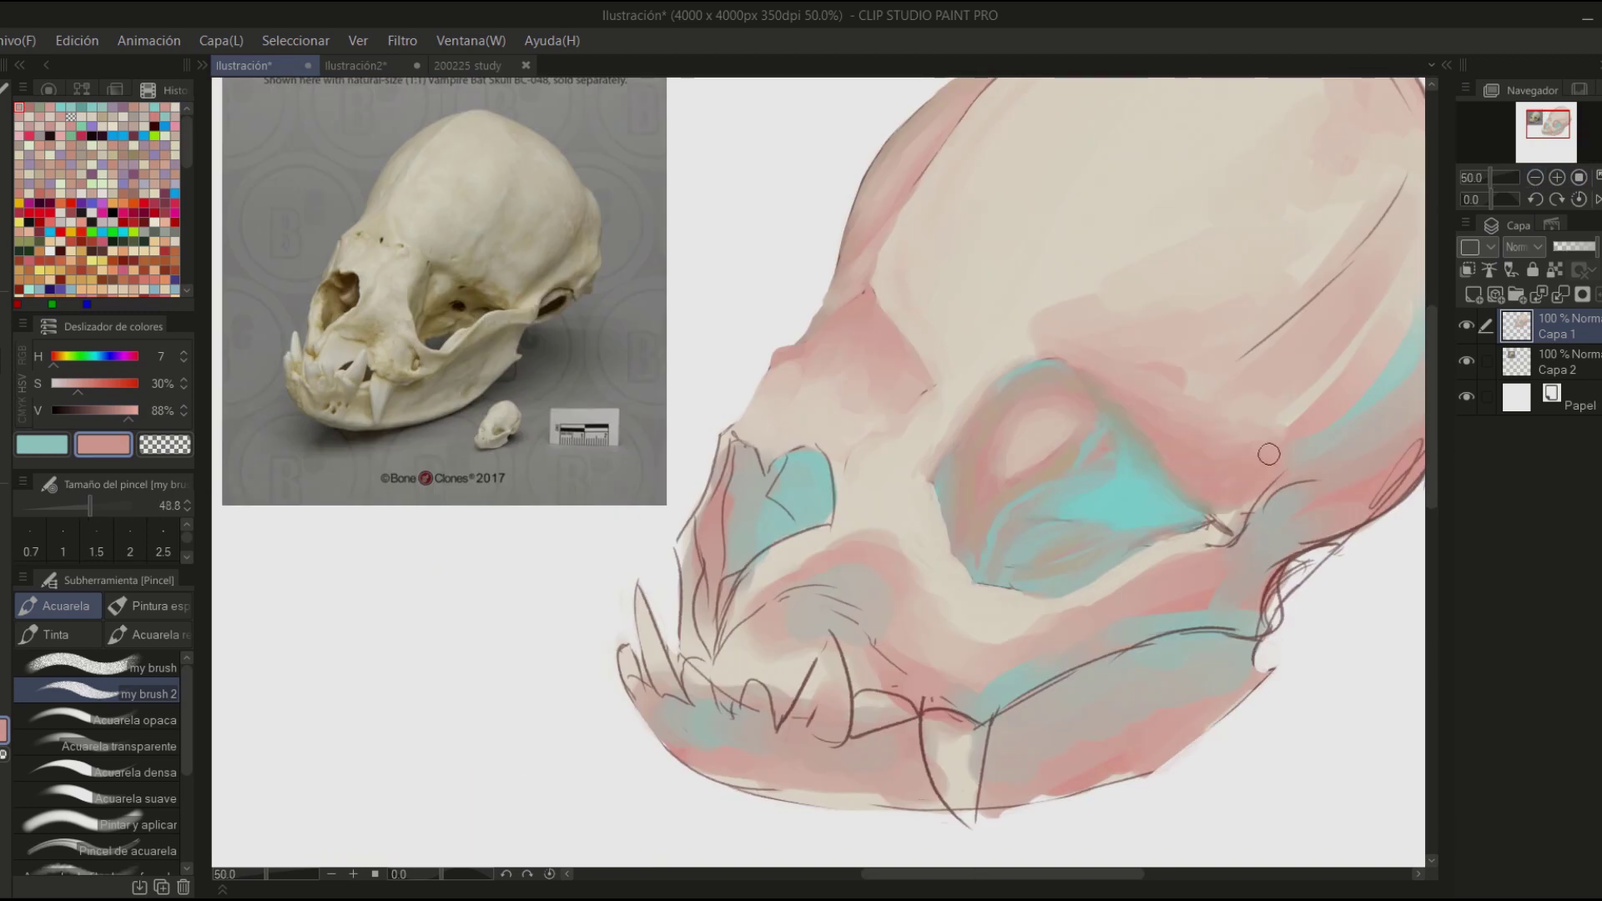
mouse_move(1268, 454)
mouse_down()
mouse_move(1257, 371)
mouse_move(1192, 347)
mouse_move(1325, 281)
mouse_move(1242, 341)
mouse_move(1017, 335)
mouse_up()
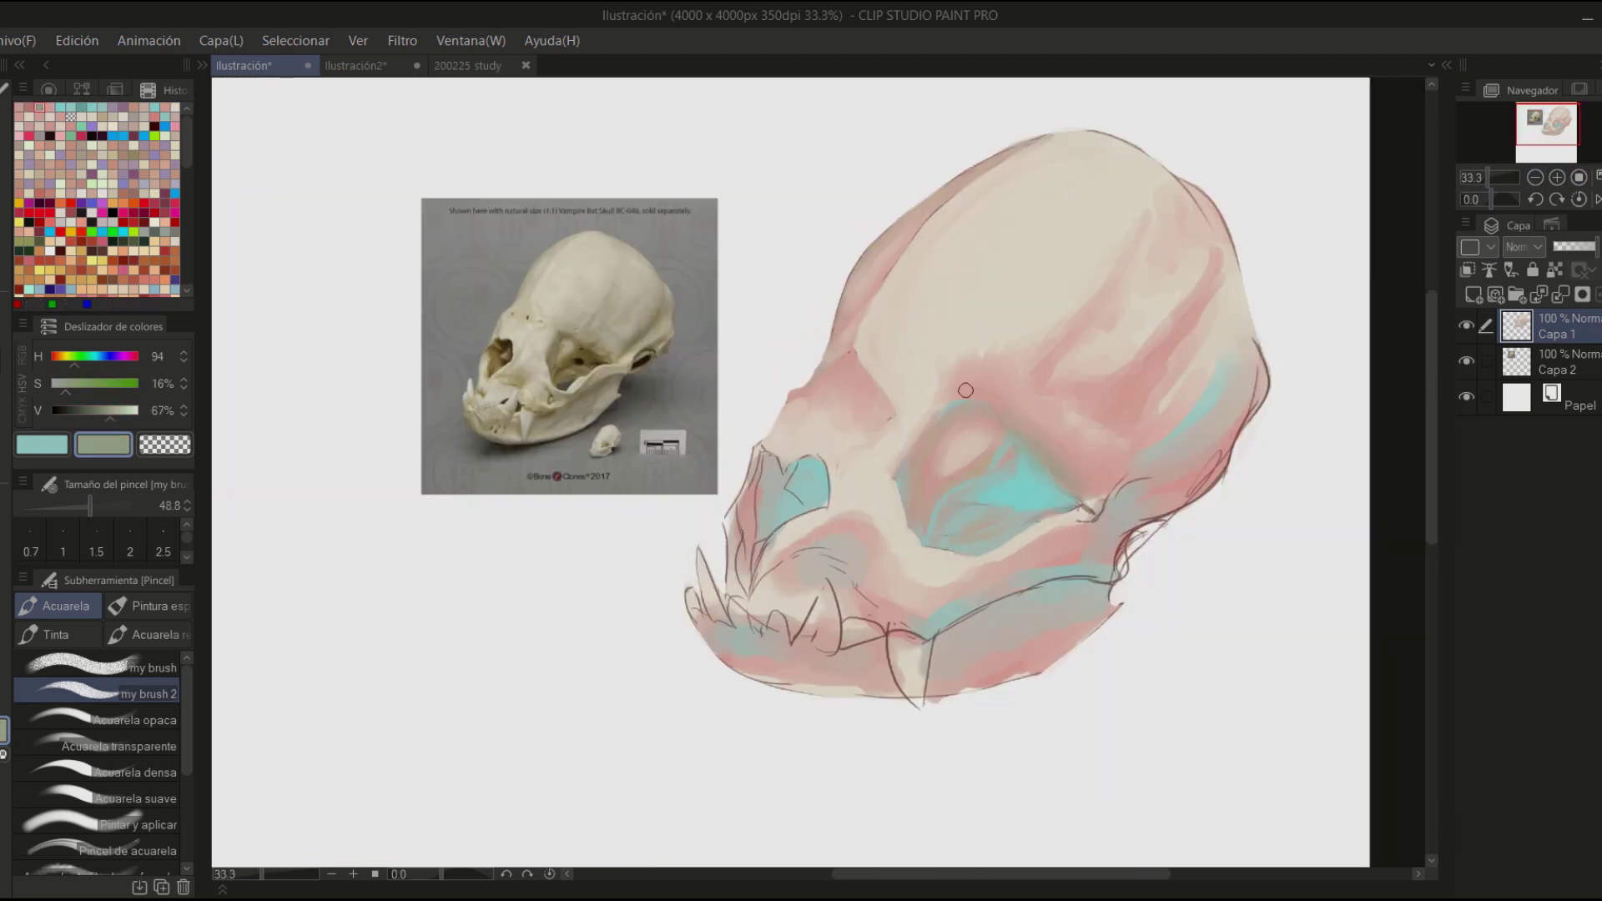
alt+click(1132, 248)
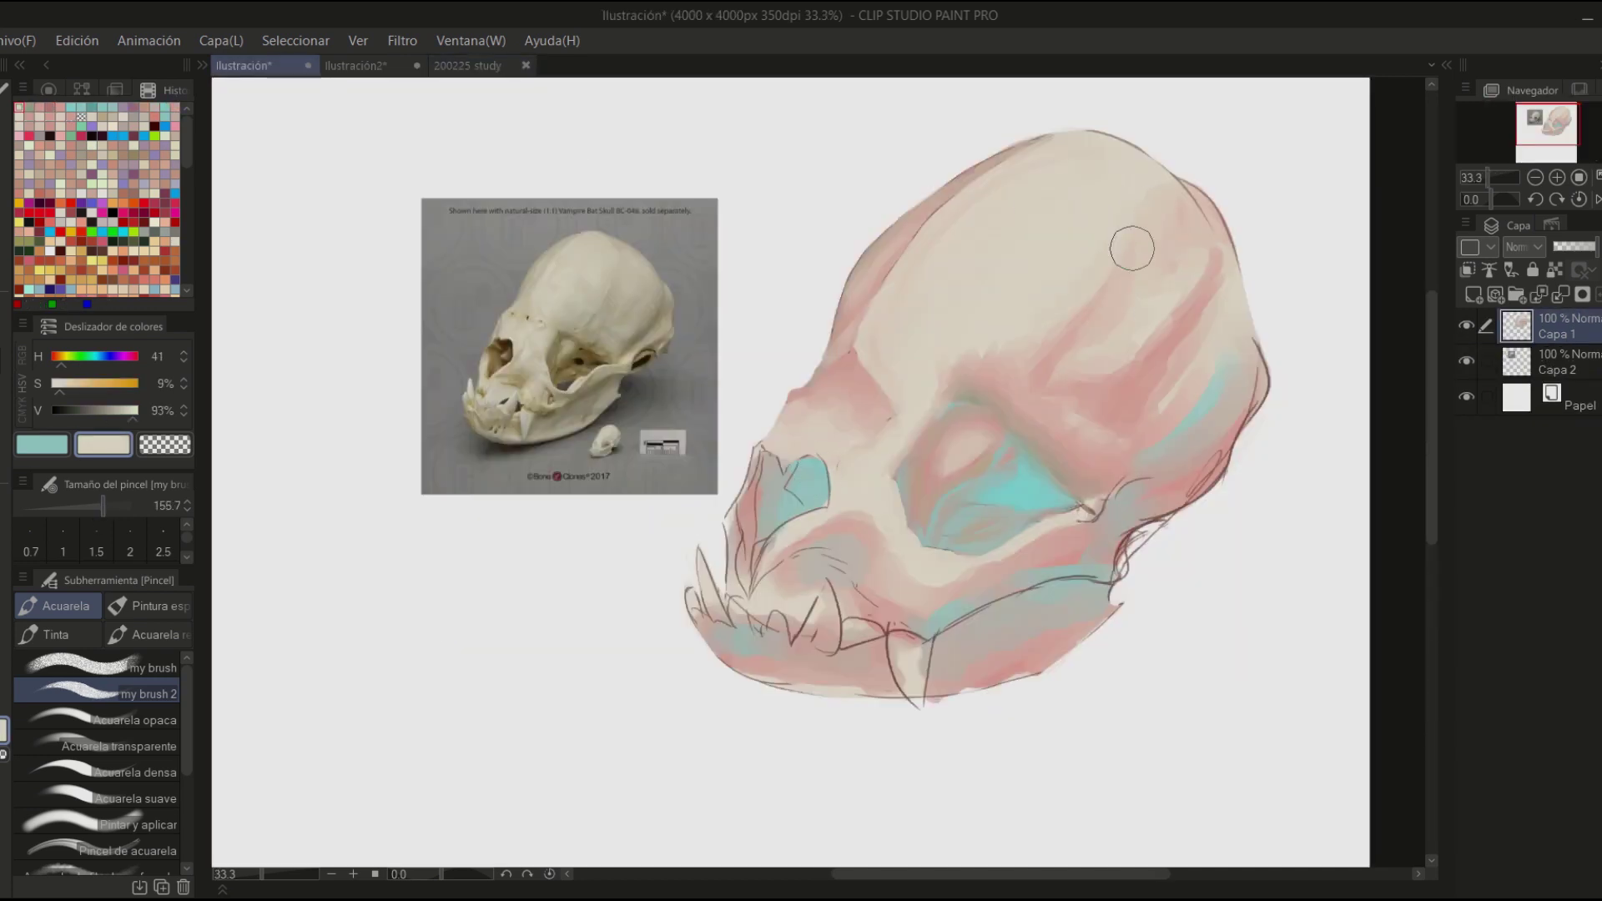
mouse_move(1065, 276)
mouse_down()
mouse_move(1220, 251)
mouse_move(1222, 288)
mouse_move(1106, 436)
mouse_move(1174, 263)
mouse_move(1091, 413)
mouse_move(1129, 442)
mouse_move(1181, 273)
mouse_move(1110, 322)
mouse_up()
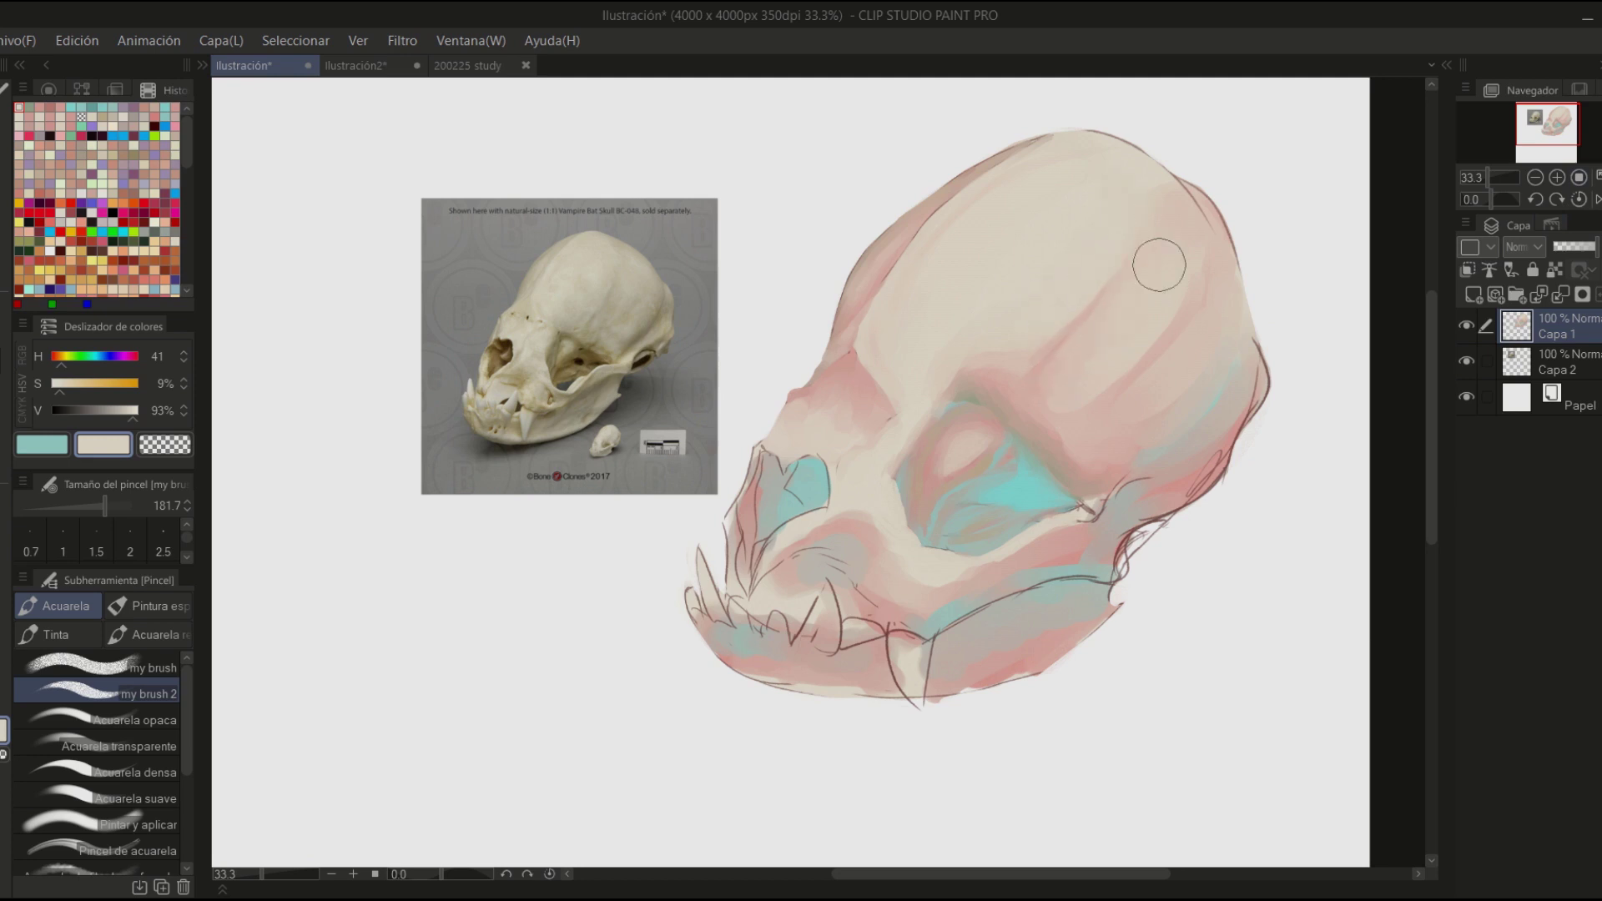
- Clean up the sketched outline around the back of the cranium at brush size 38.7, working in the mirrored view
key(h)
alt+click(386, 258)
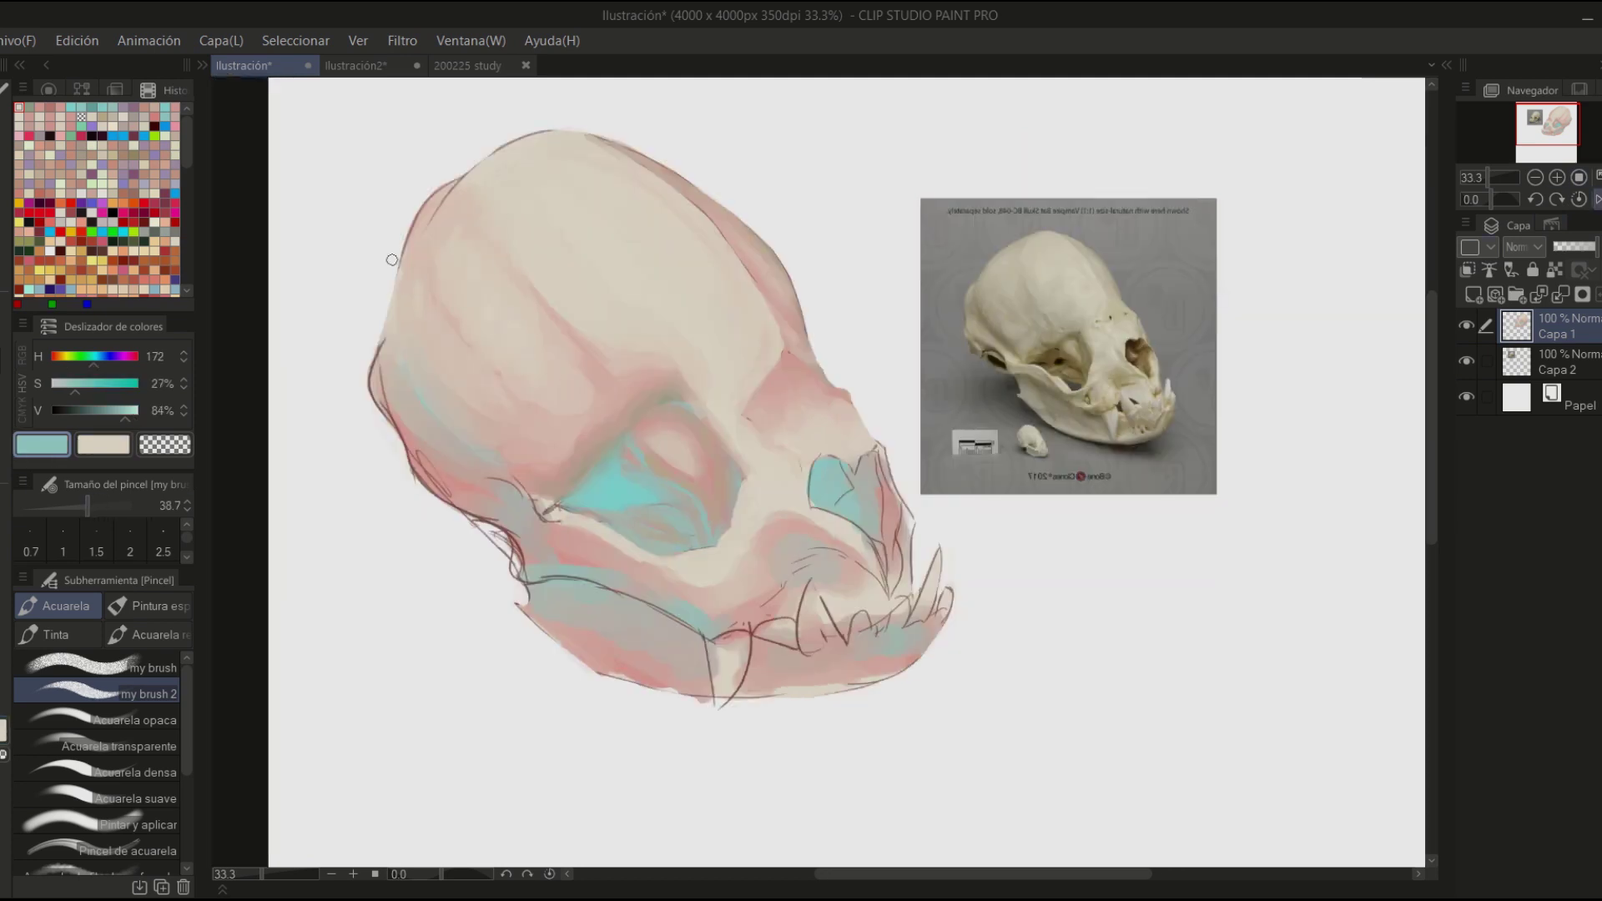
drag(387, 258, 376, 385)
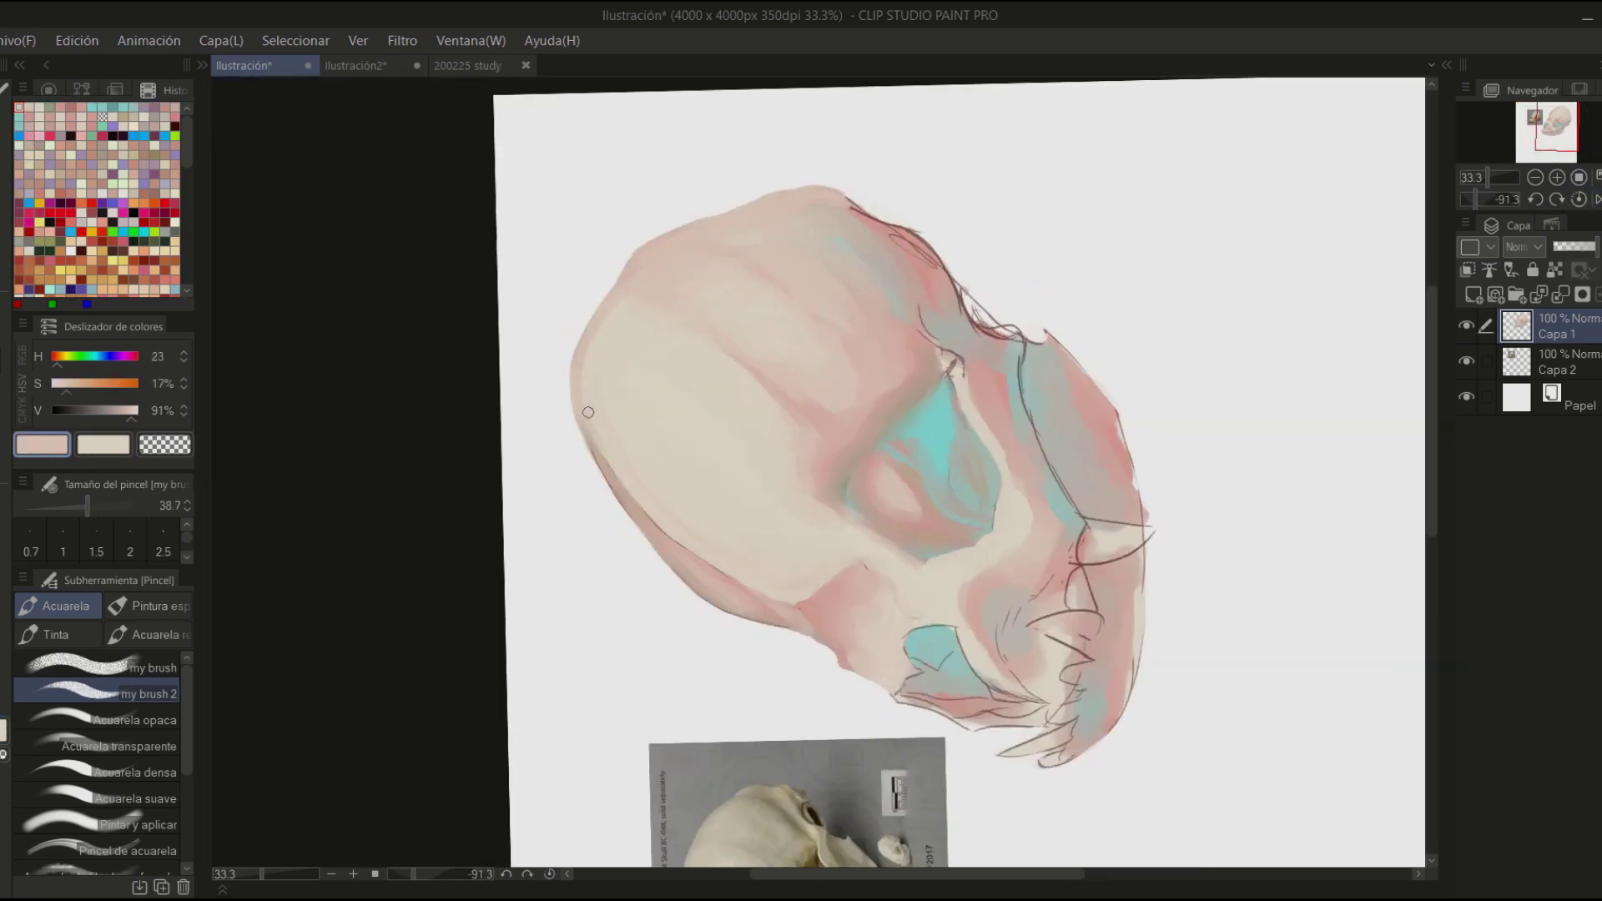
key(x)
key(h)
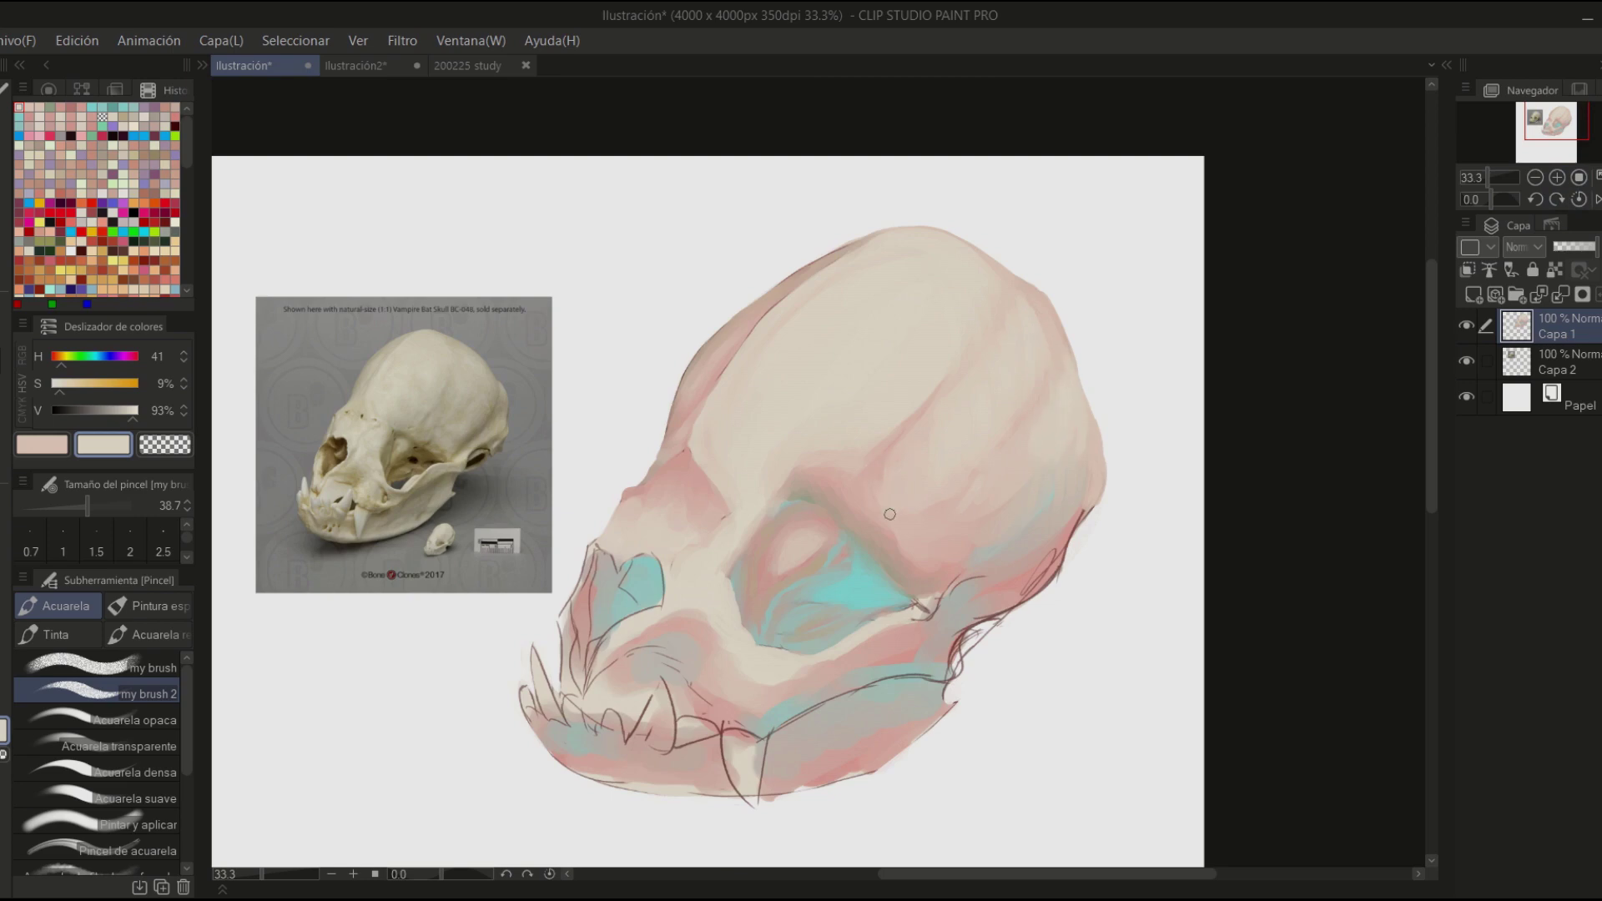
- Cover the sketch lines at the rear corner of the eye socket with sampled cream at brush size 38.7
drag(889, 514, 906, 365)
alt+click(917, 519)
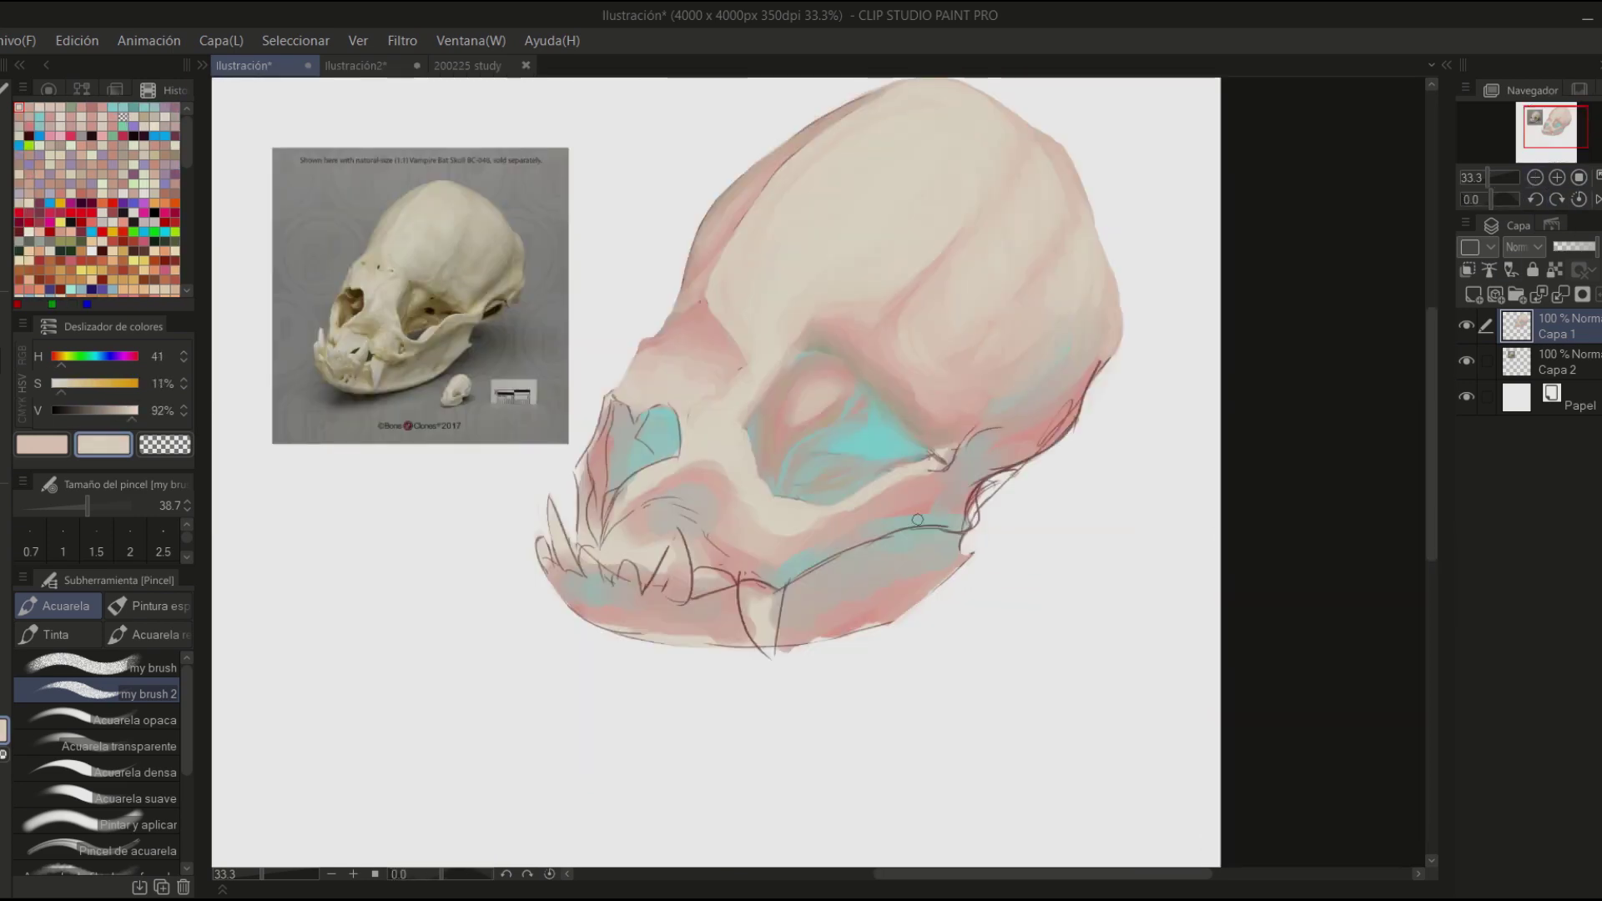
scroll(917, 519, up, 1)
alt+click(1214, 524)
mouse_move(1214, 524)
mouse_down()
mouse_move(1285, 484)
mouse_move(1309, 446)
mouse_move(735, 356)
mouse_up()
key(ctrl+at)
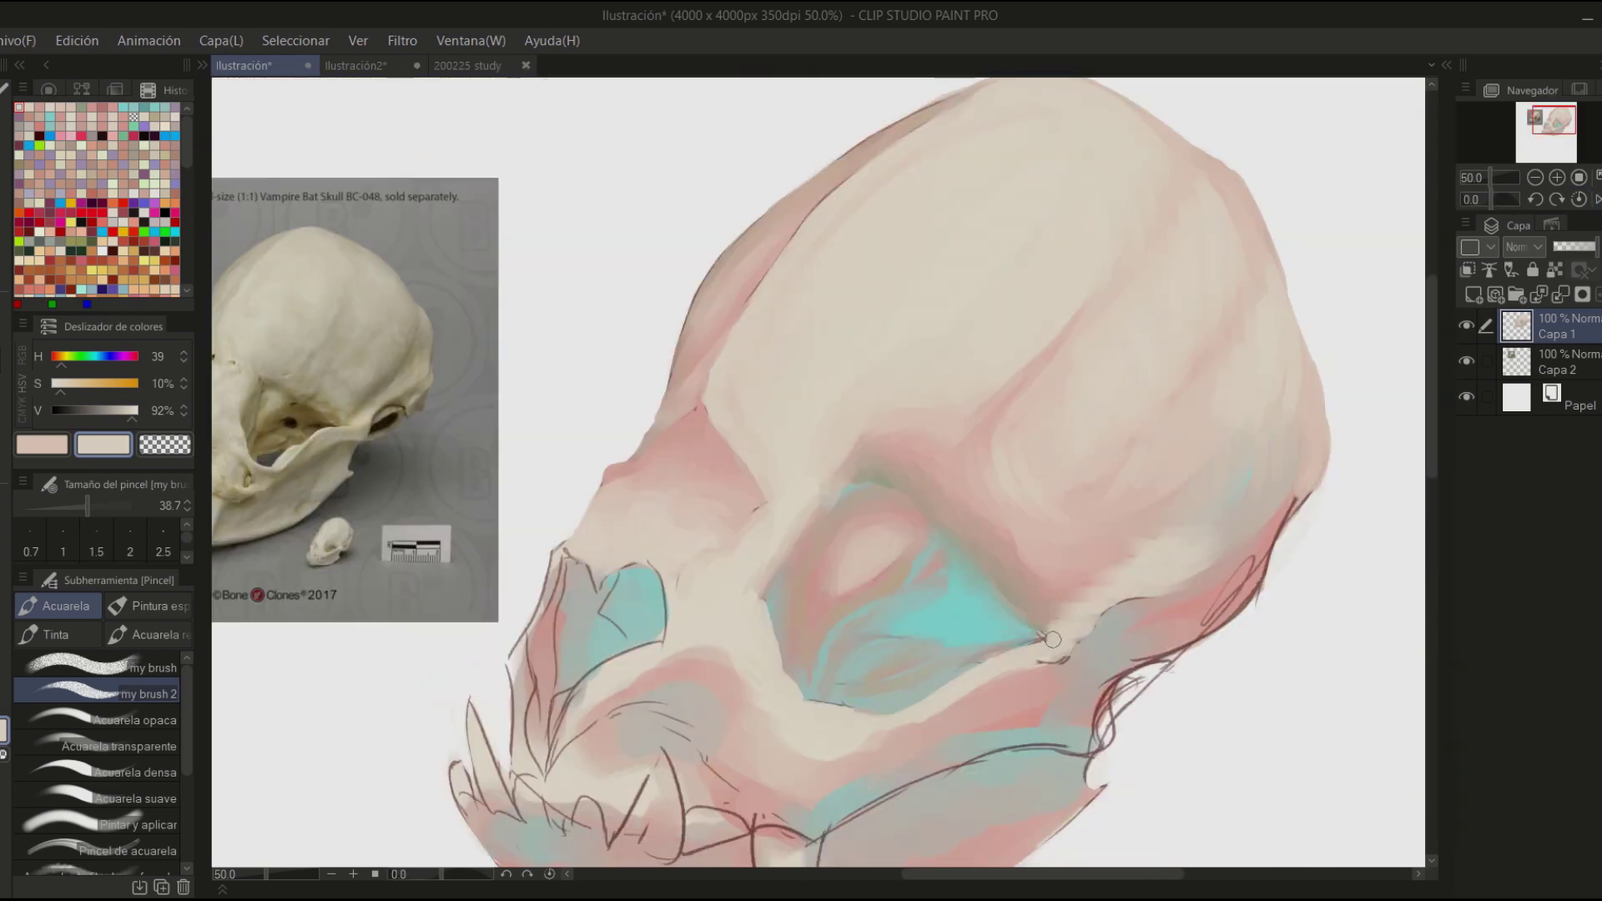
- Erase a small see-through opening in the lower part of the eye socket with transparent colour at size 17.8
key(c)
drag(833, 703, 1019, 583)
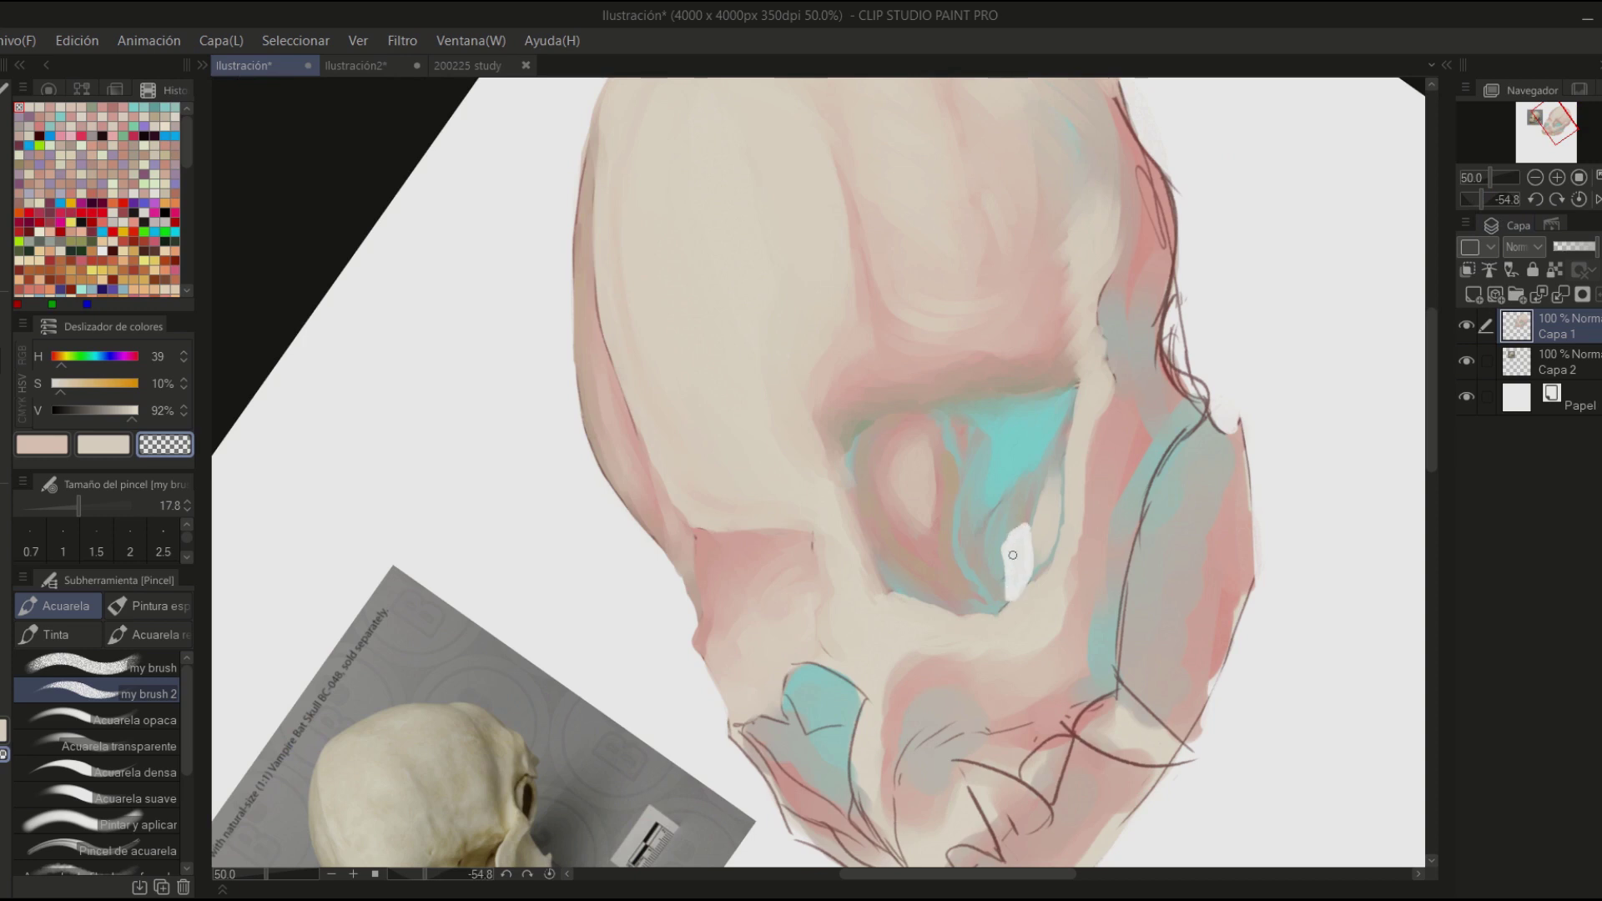
alt+click(994, 576)
key(ctrl+at)
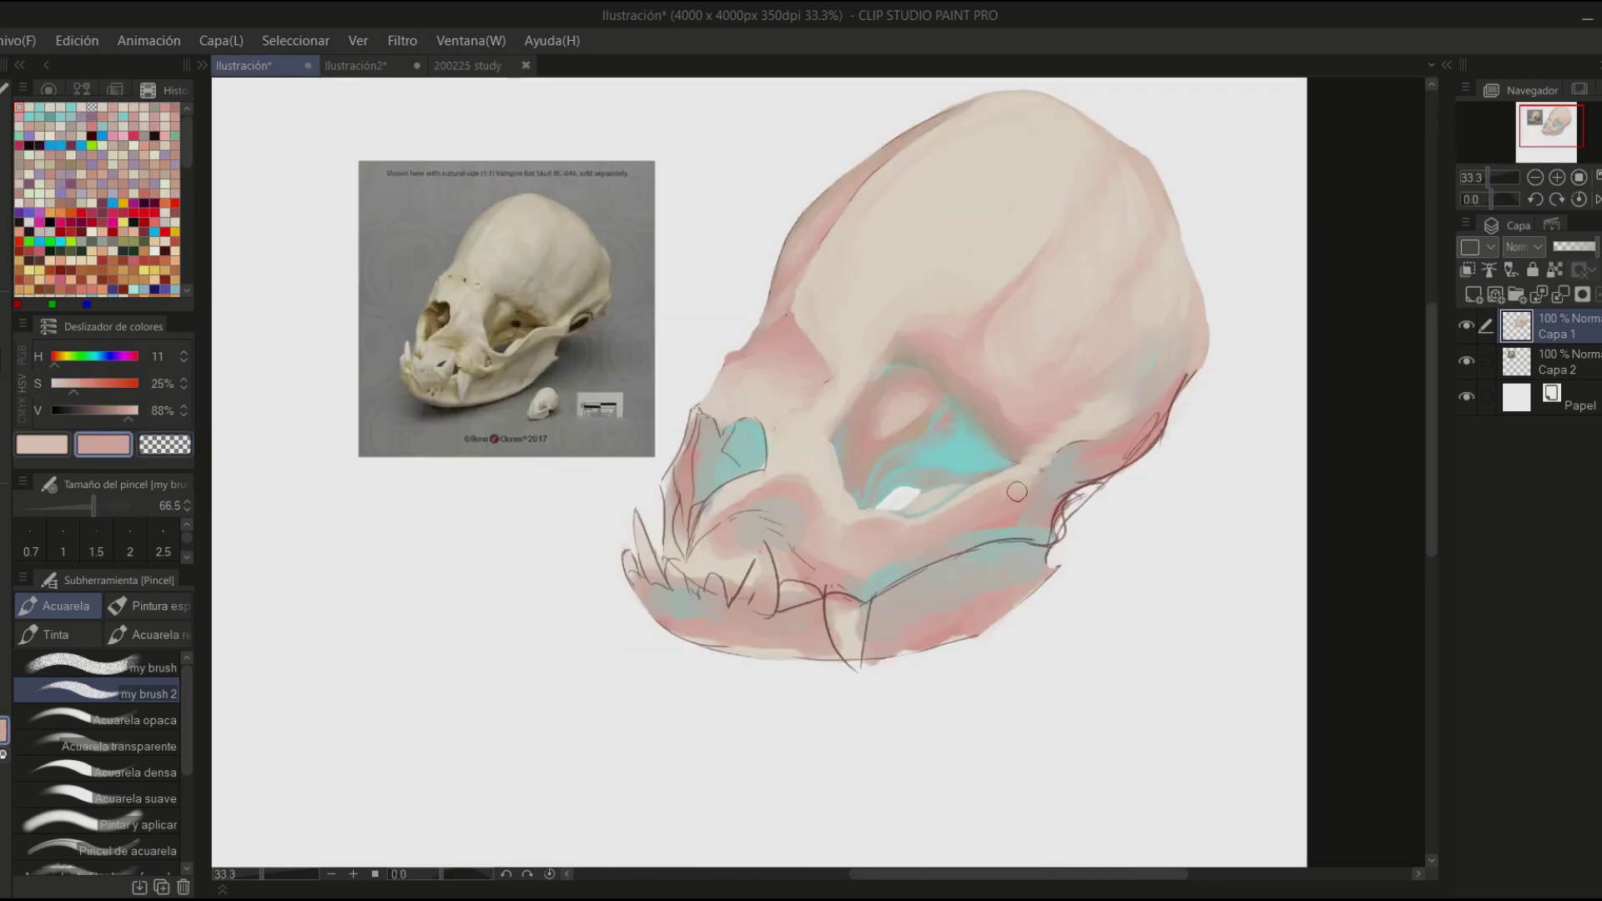
- Paint sampled pink over the cheekbone and its junction with the back of the skull
key(ctrl+plus)
alt+click(1155, 454)
mouse_move(1155, 454)
mouse_down()
mouse_move(1130, 468)
mouse_move(1252, 401)
mouse_up()
scroll(1144, 440, down, 1)
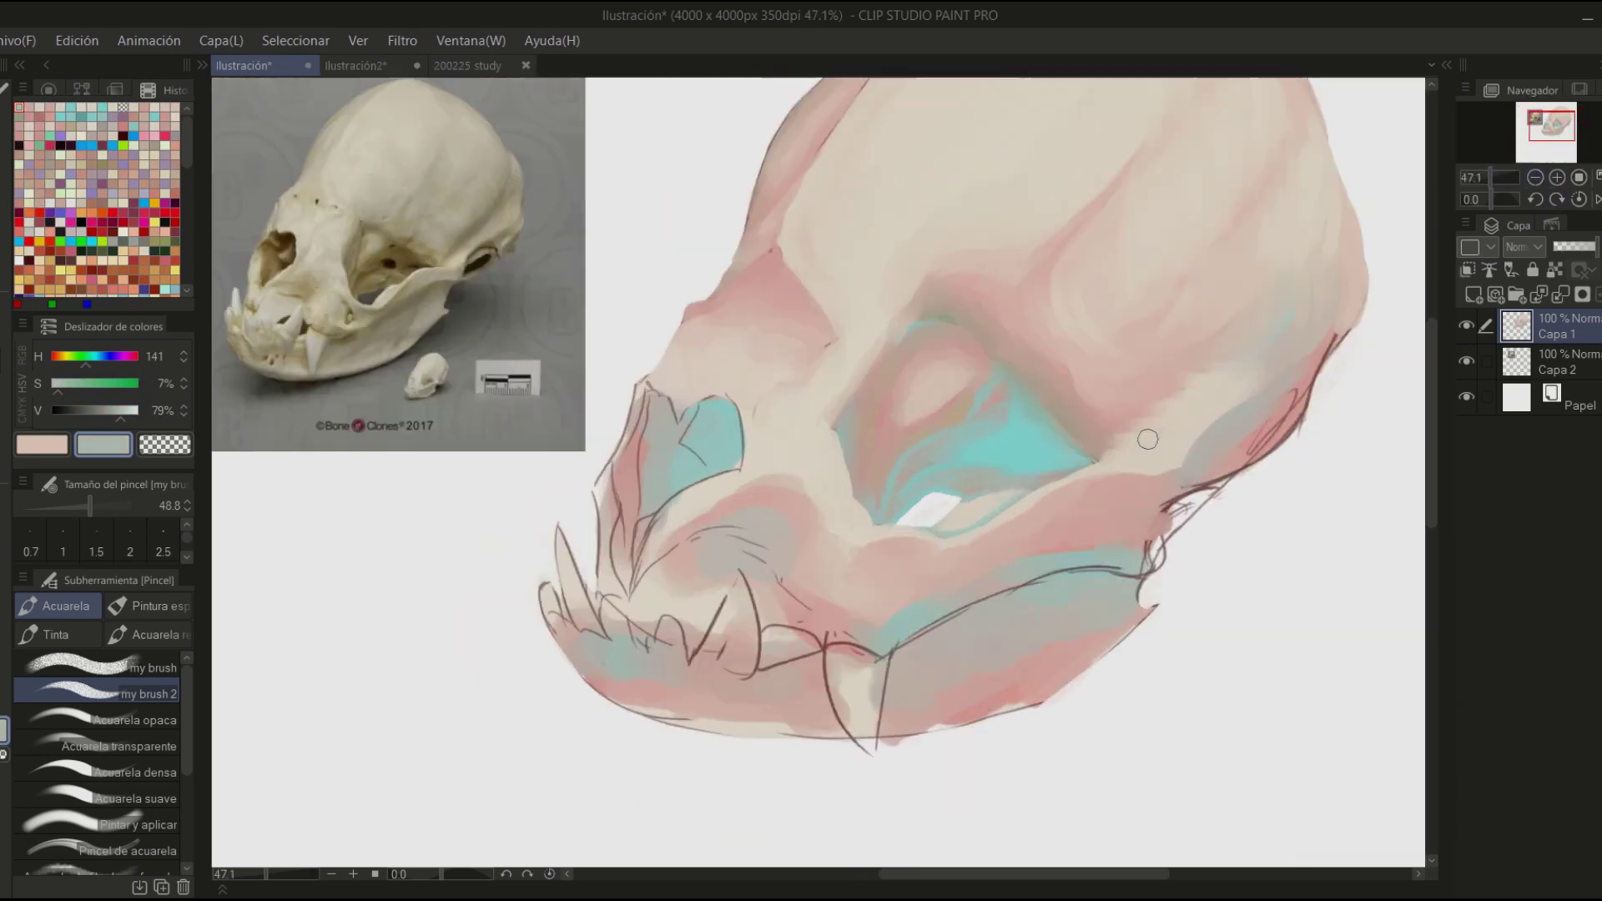
- Paint the rear lower jaw below the cheekbone with bright teal and muted green of H 94, S 16, V 67 at brush size 48.8
alt+click(1144, 439)
drag(1142, 567, 948, 636)
alt+click(963, 599)
drag(1094, 601, 948, 668)
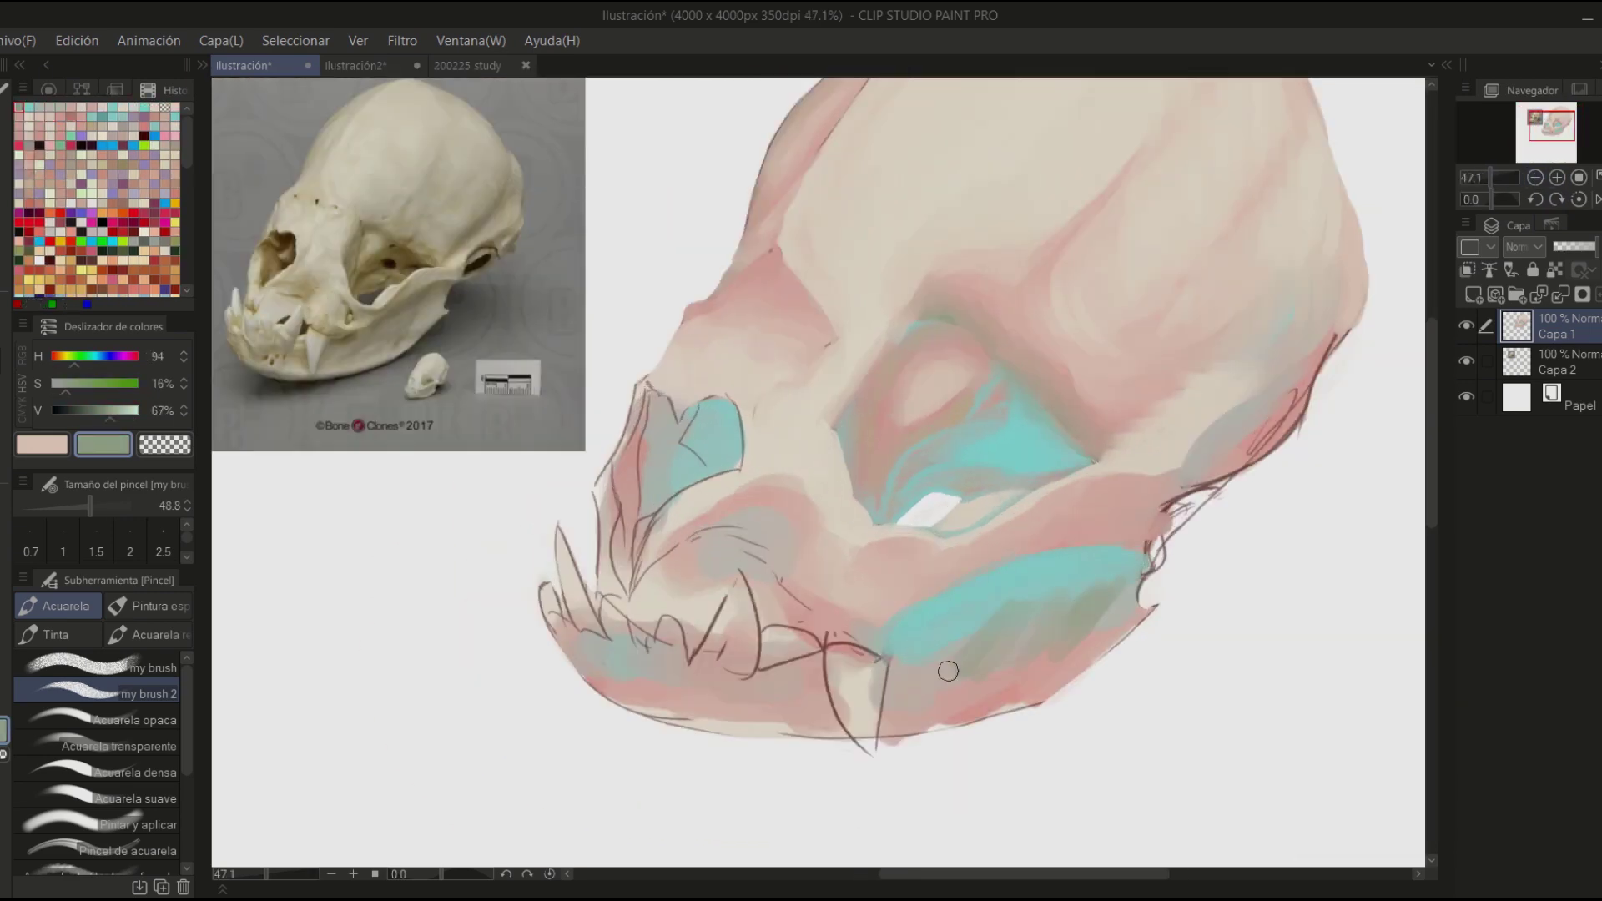
- Paint pink of H 7, S 31, V 88 over the rear end and lower edge of the cheekbone at brush size 66.5
key(minus)
key(minus)
key(minus)
key(minus)
alt+click(1007, 243)
drag(1035, 192, 1043, 242)
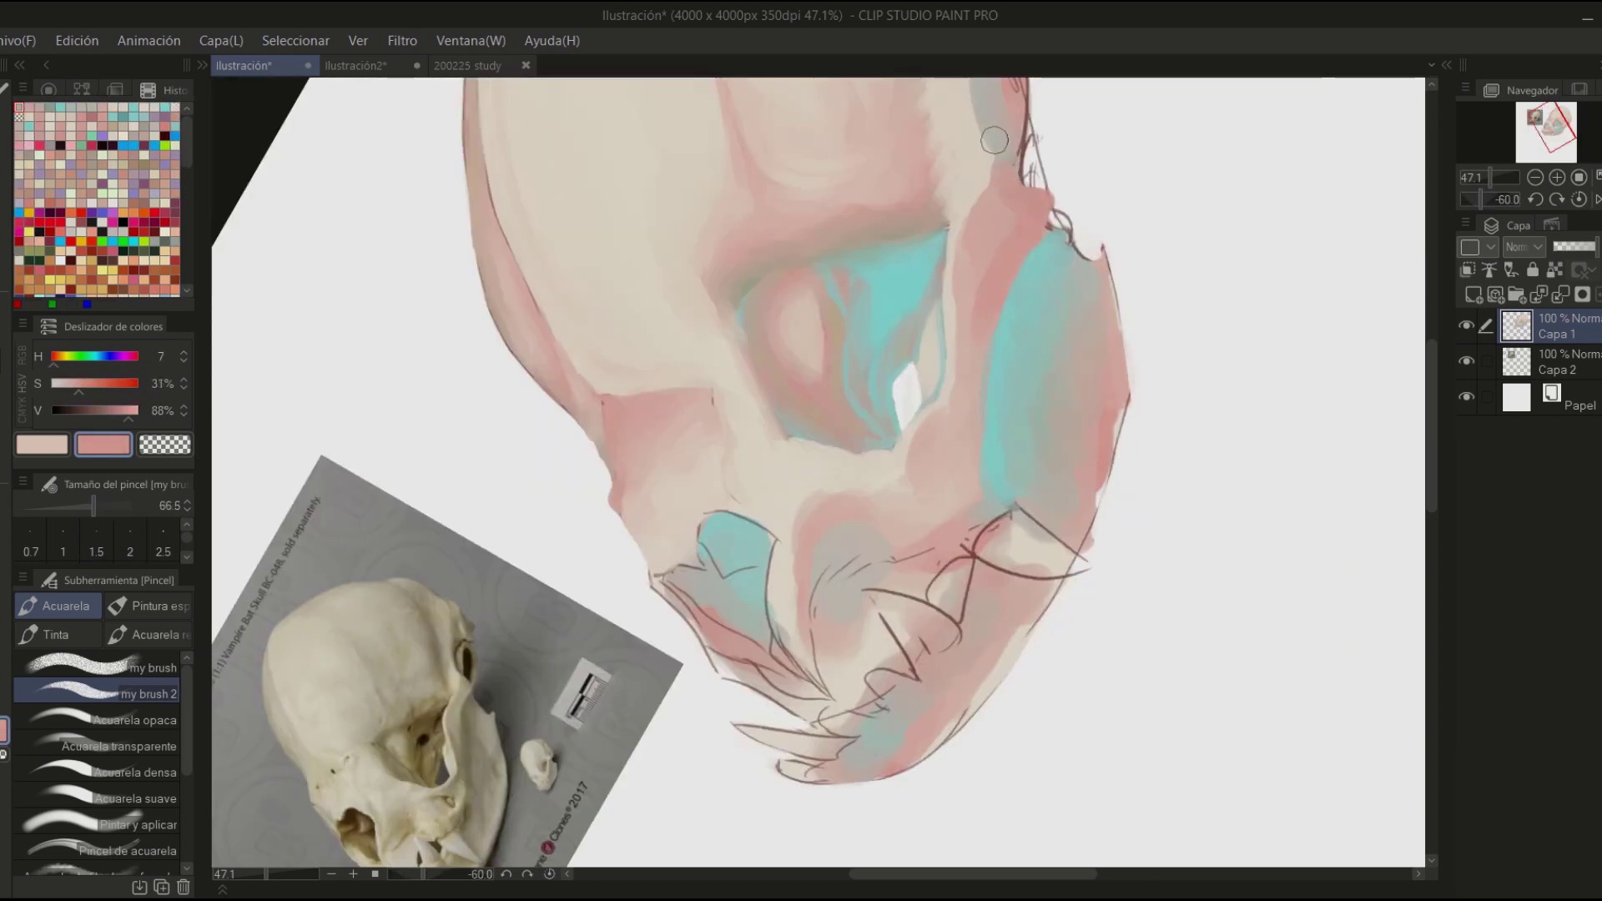
drag(976, 342, 969, 509)
- Add muted green of H 94, S 16, V 67 near the rear end of the cheekbone and soften it in the mirrored view
alt+click(984, 243)
key(asciicircum)
key(asciicircum)
key(asciicircum)
key(asciicircum)
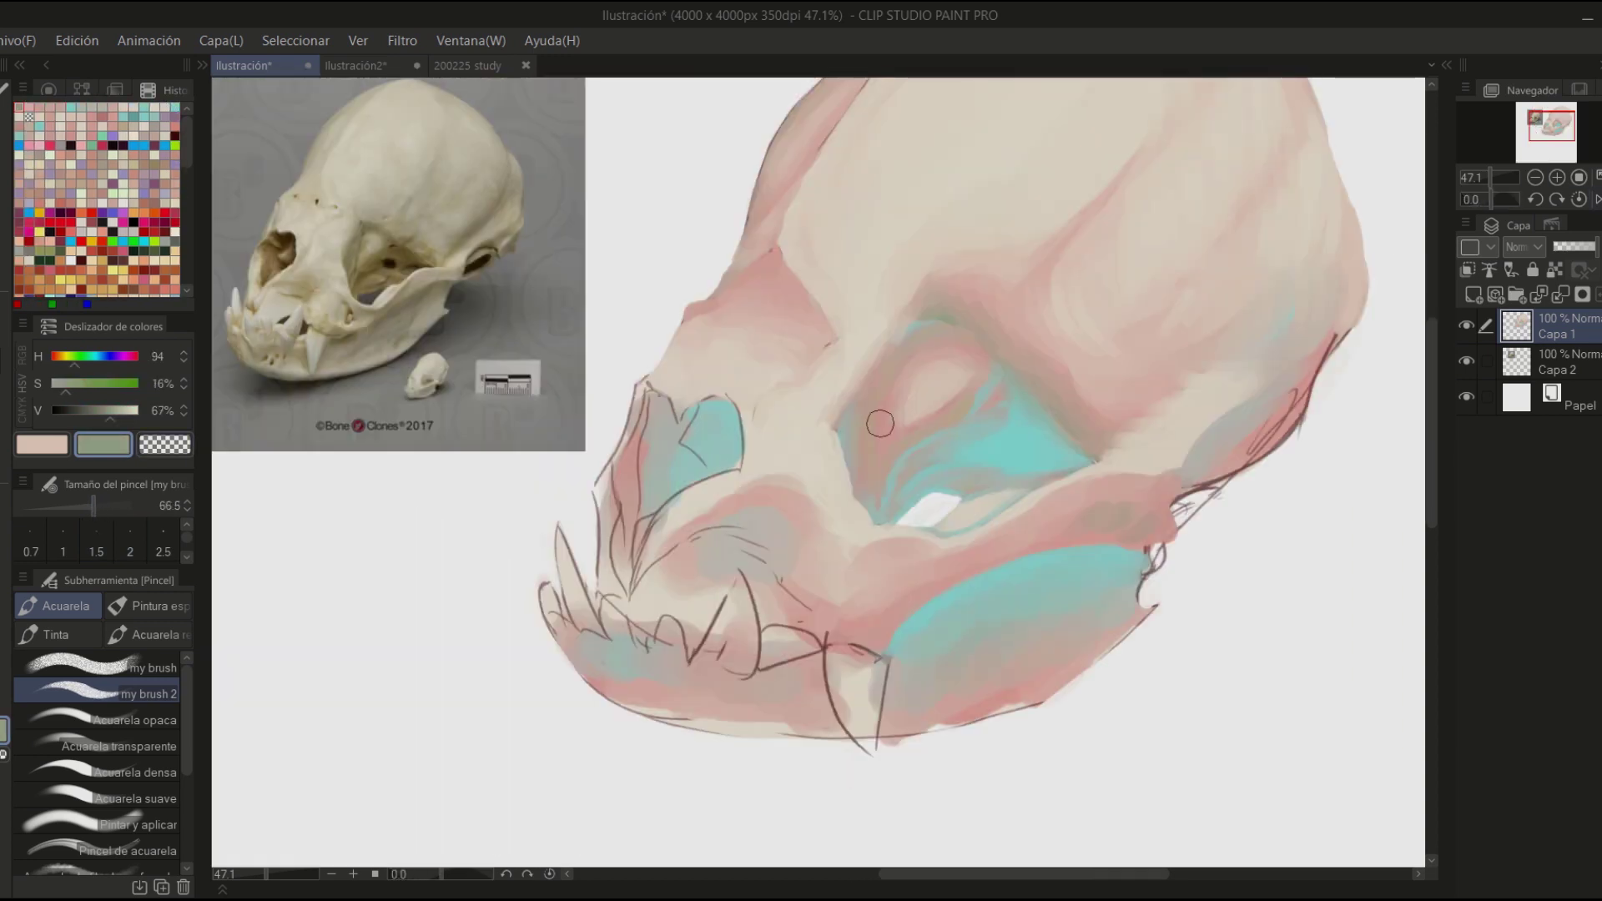
key(h)
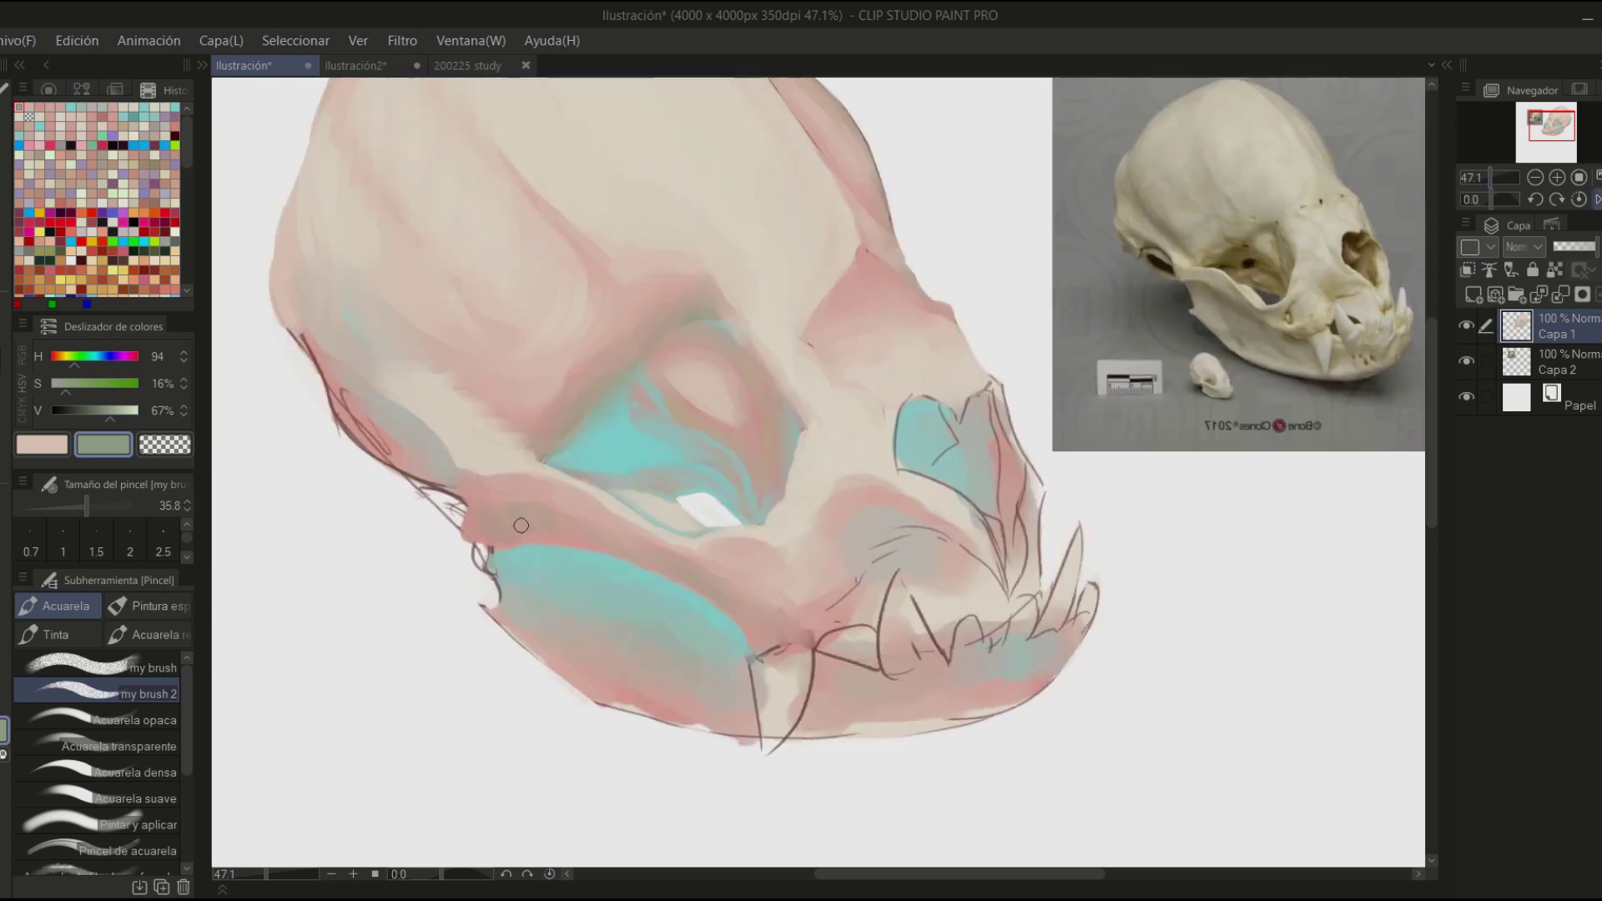
- Cover the sketch lines along the brow and nasal bridge with sampled cream of H 38, S 9, V 93 at brush size 35.8
key(h)
alt+click(844, 345)
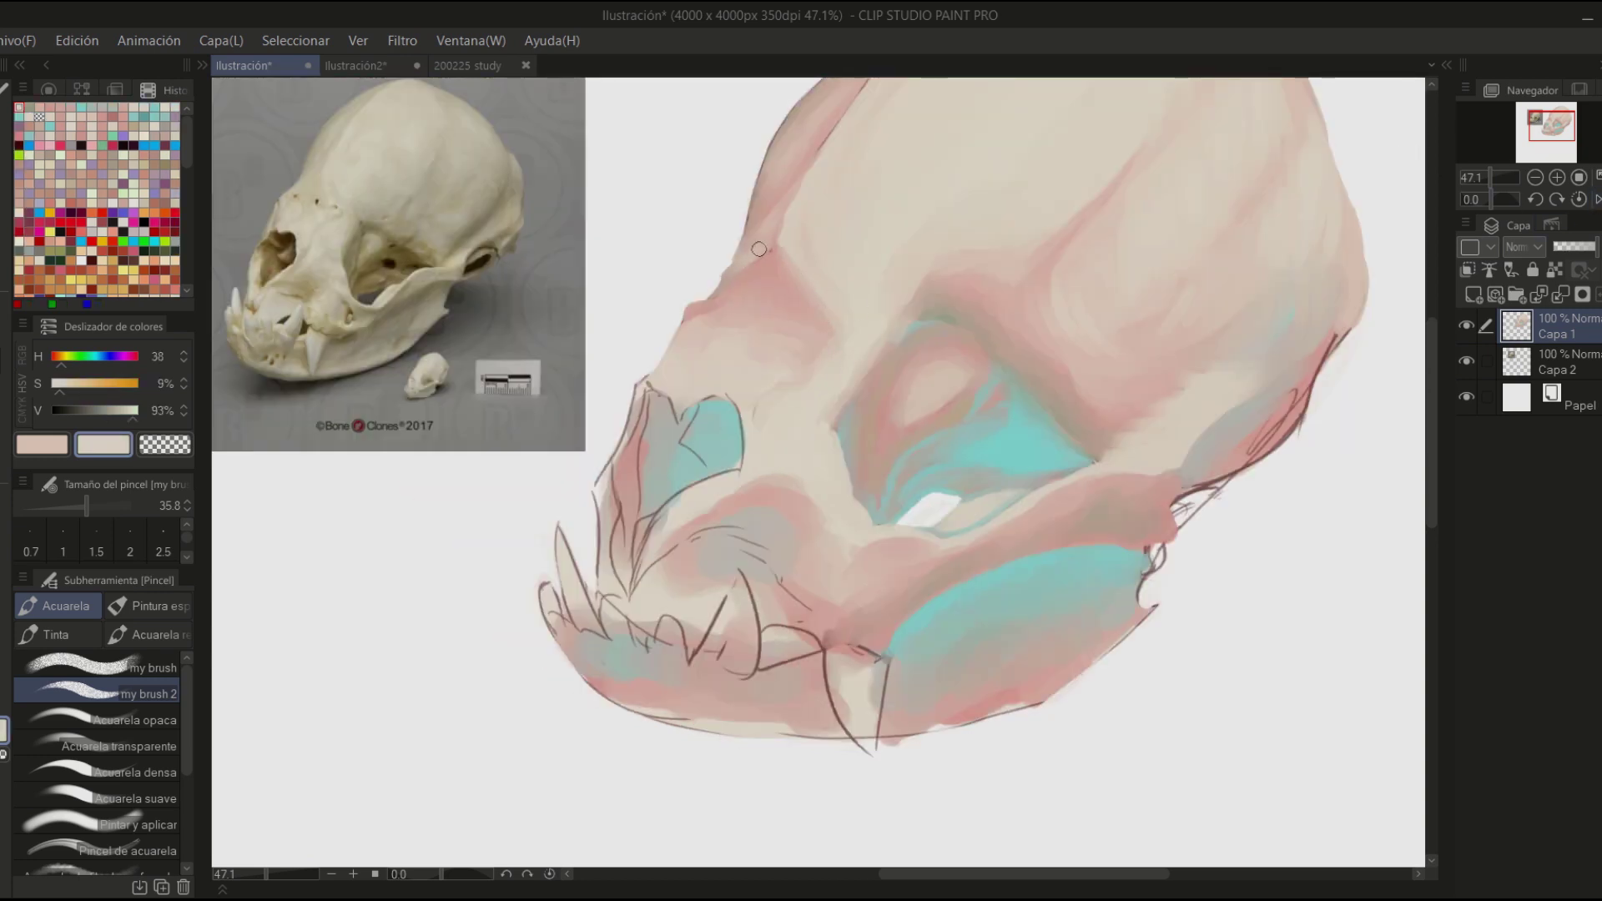
drag(771, 270, 654, 332)
- Cover the sketch lines at the back of the skull and jaw hinge with sampled pink and teal
alt+click(1172, 494)
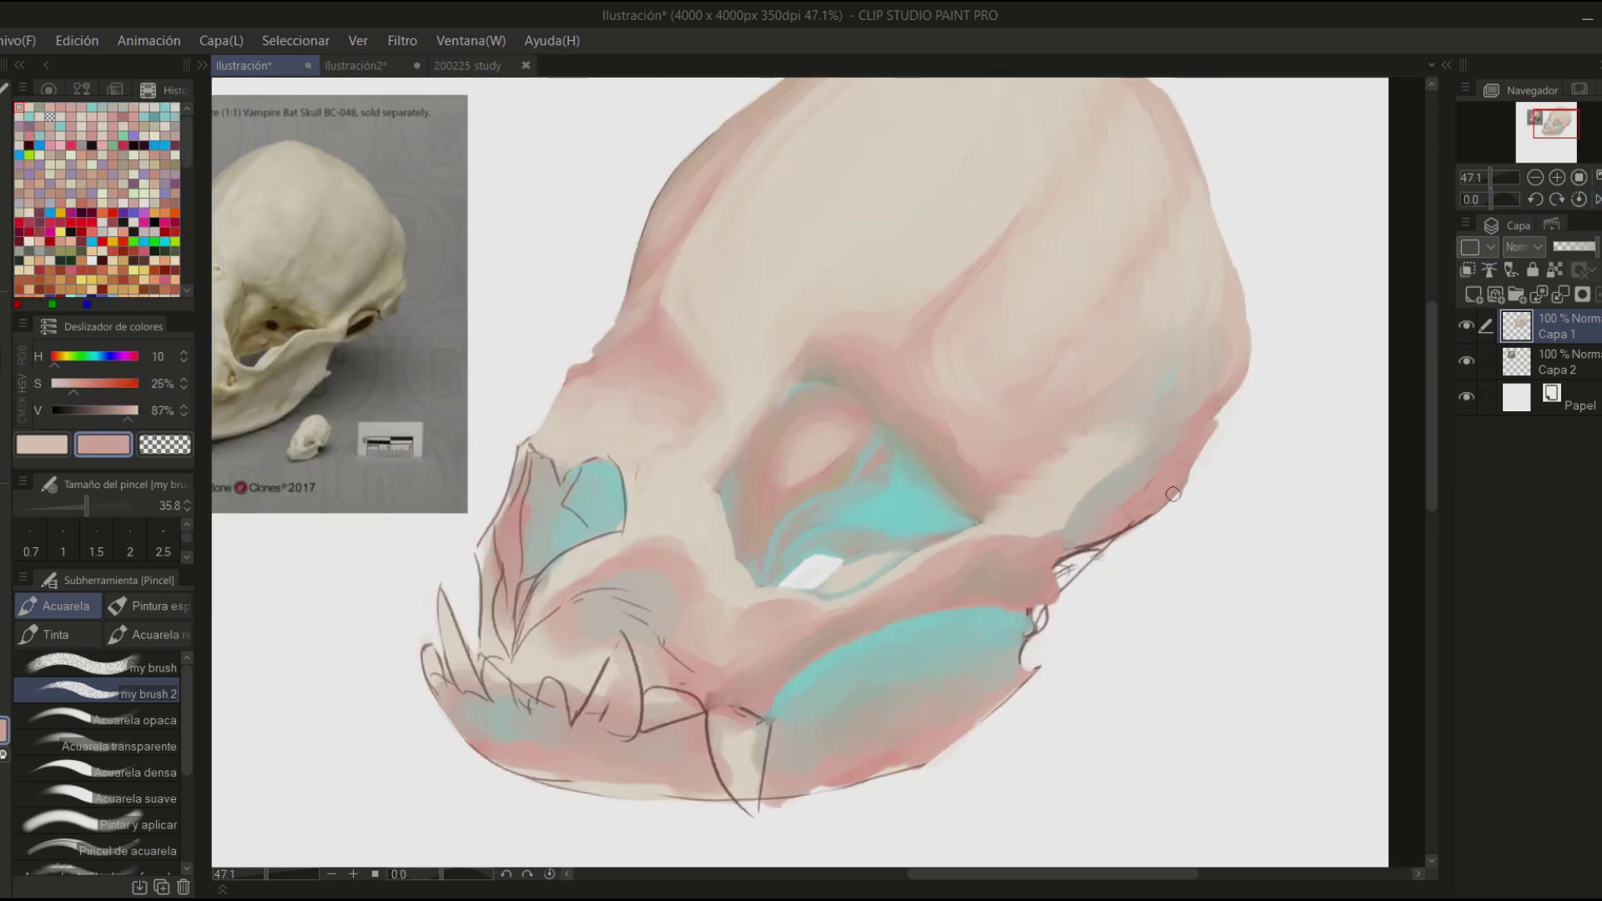
alt+click(960, 517)
mouse_move(1073, 572)
mouse_down()
mouse_move(1089, 554)
mouse_move(1035, 676)
mouse_up()
alt+click(1002, 584)
- Show the colour wheel, blend beige and muted pink along the lower jaw's rear edge, and erase stray paint outside it
click(67, 89)
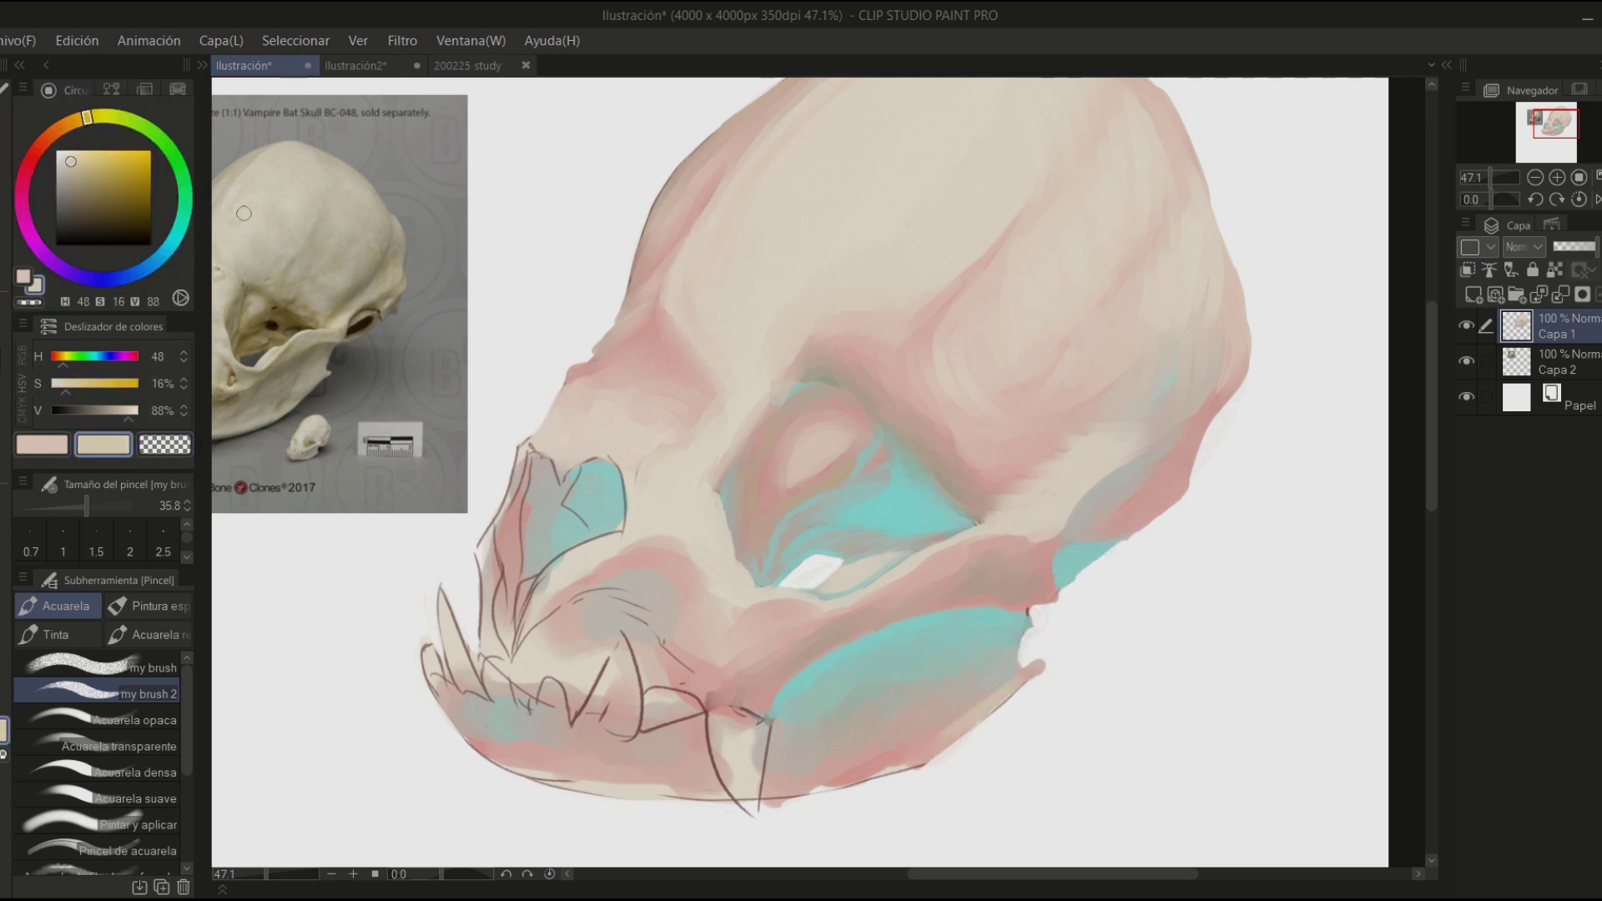
drag(244, 213, 585, 275)
drag(1085, 451, 1002, 617)
drag(1035, 559, 918, 667)
alt+click(1010, 465)
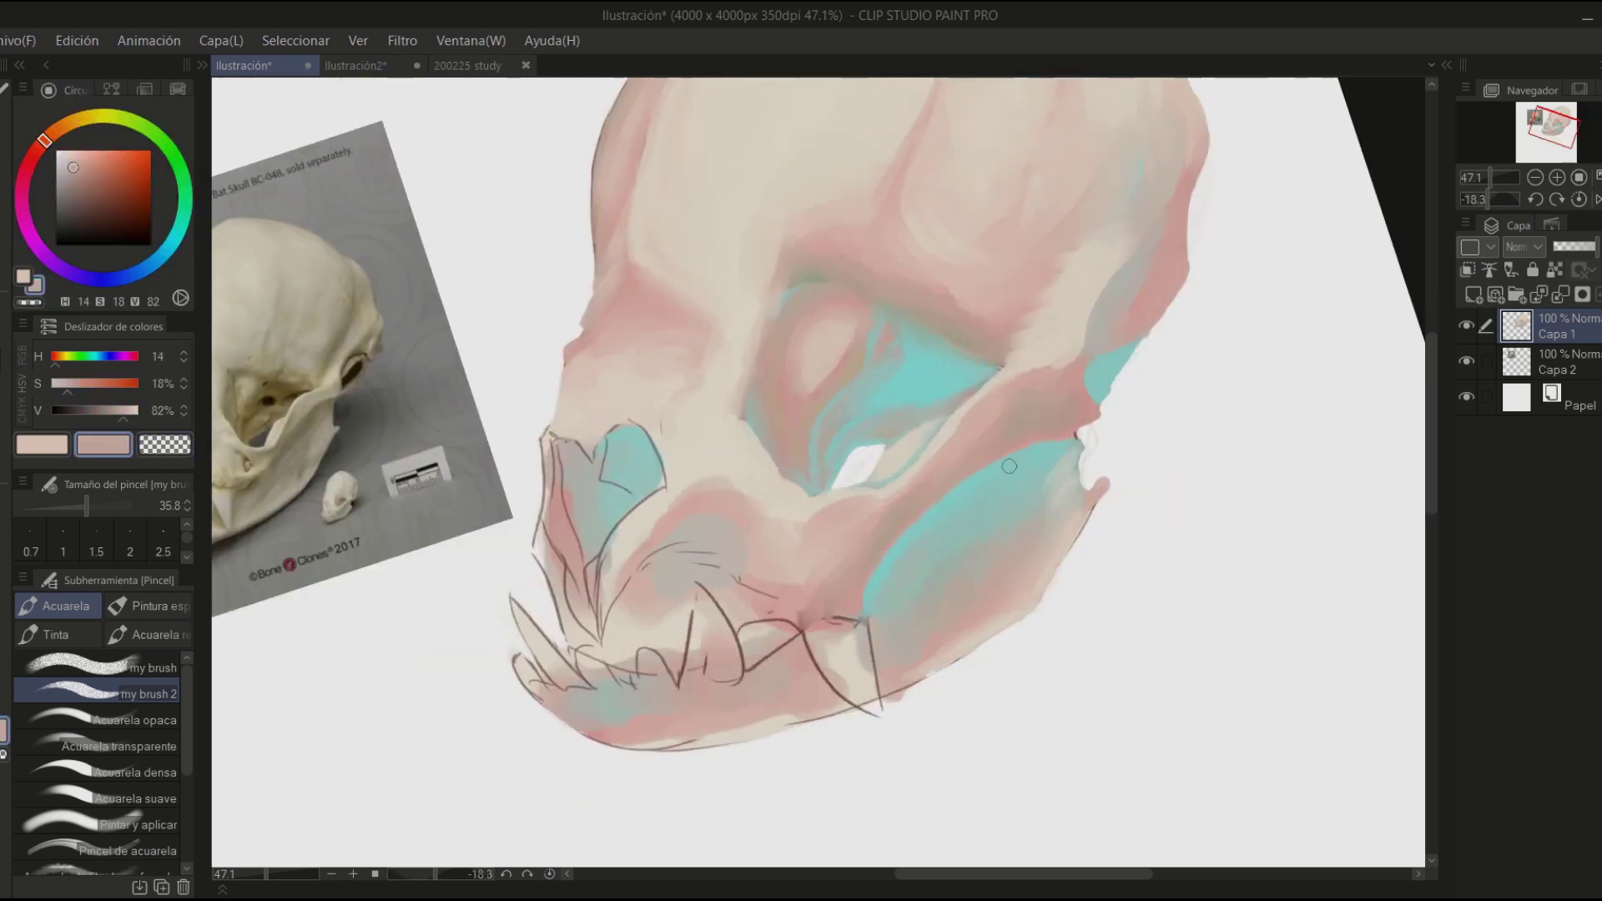
key(c)
mouse_move(1200, 398)
mouse_down()
mouse_move(1169, 626)
mouse_move(1043, 793)
mouse_move(906, 883)
mouse_move(868, 883)
mouse_up()
- Paint the large fang in cream of H 53, S 9, V 100 and shade the jaw behind it with grey-teal of H 161, S 16, V 80
alt+click(501, 167)
drag(960, 622, 994, 630)
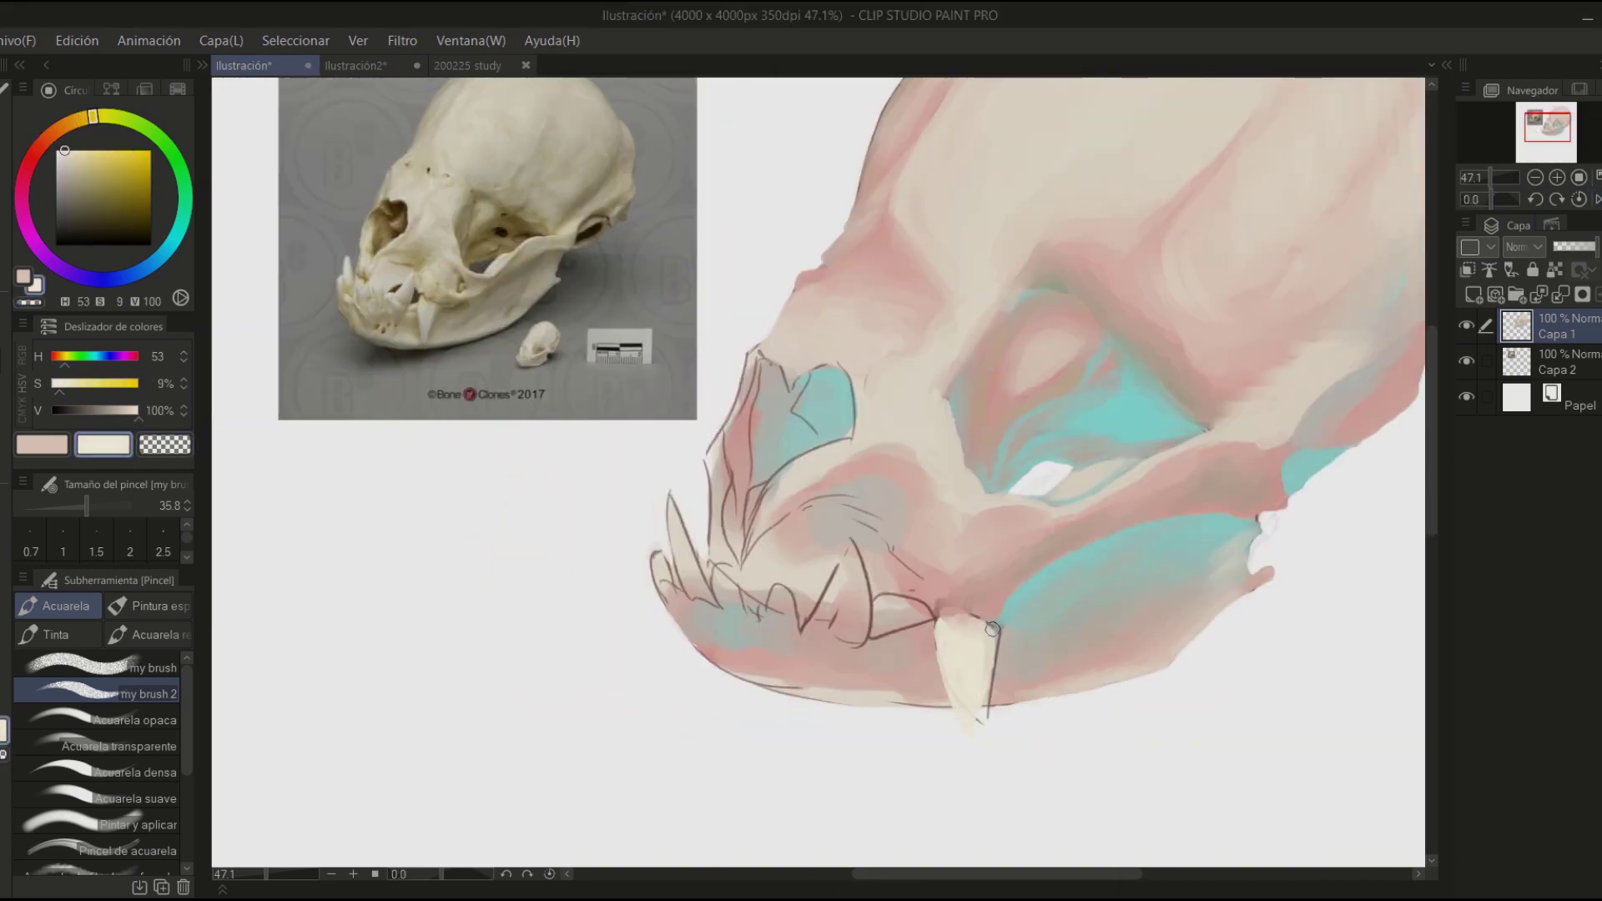
alt+click(1005, 635)
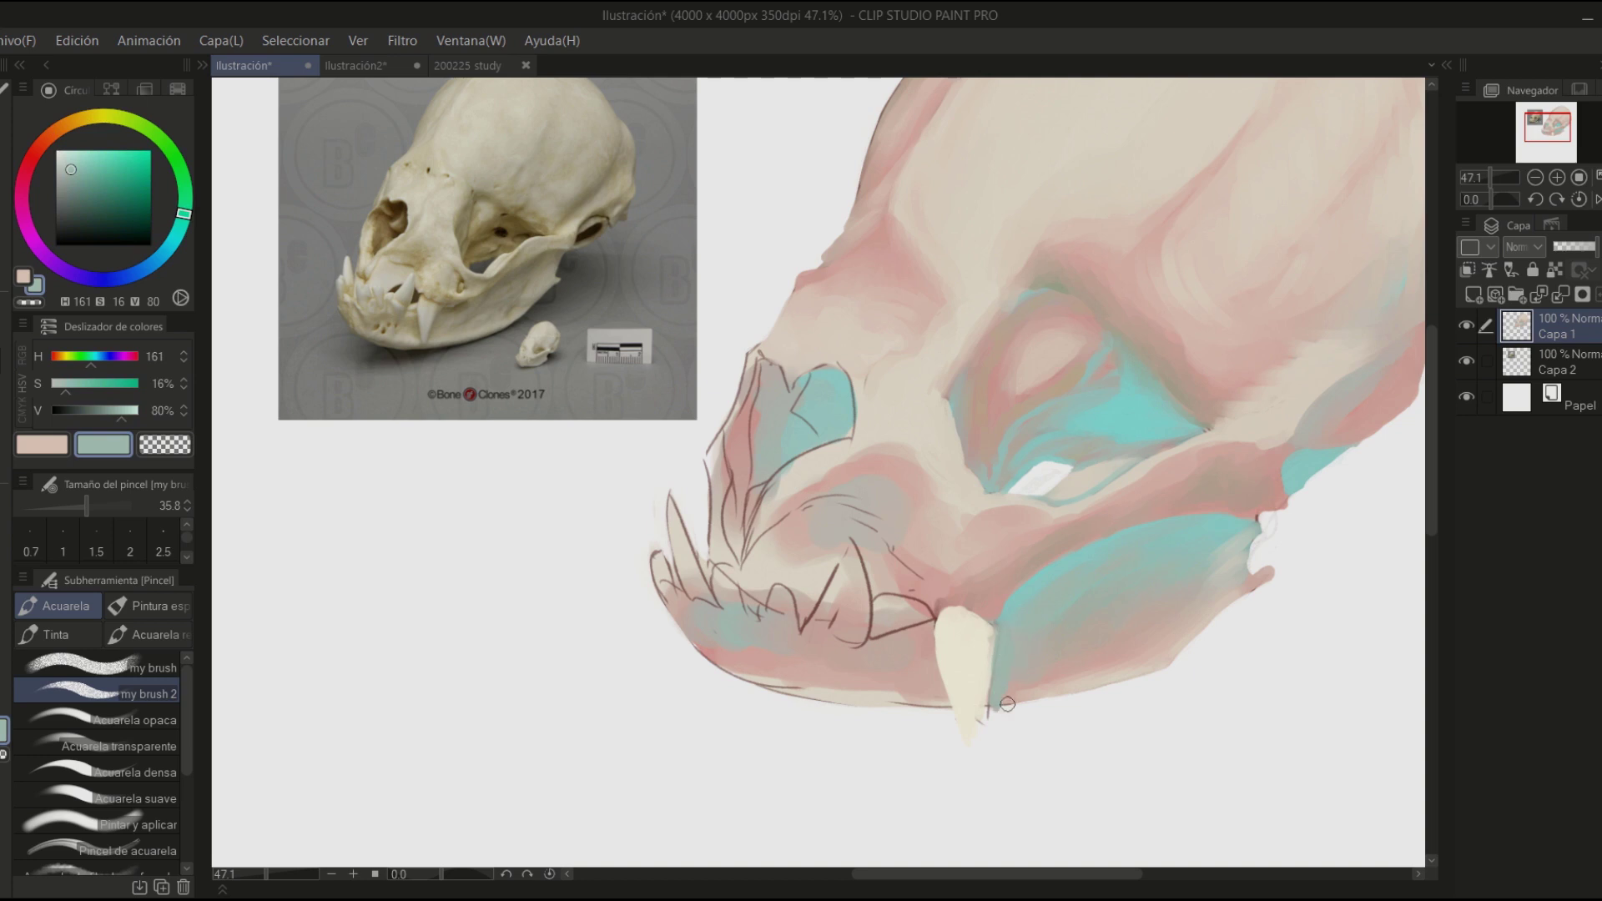
- Erase the stray paint around the fang tip and the adjacent jaw edge with transparent colour at size 35.8
key(c)
drag(1008, 704, 953, 584)
alt+click(1091, 547)
key(c)
drag(1091, 547, 1091, 429)
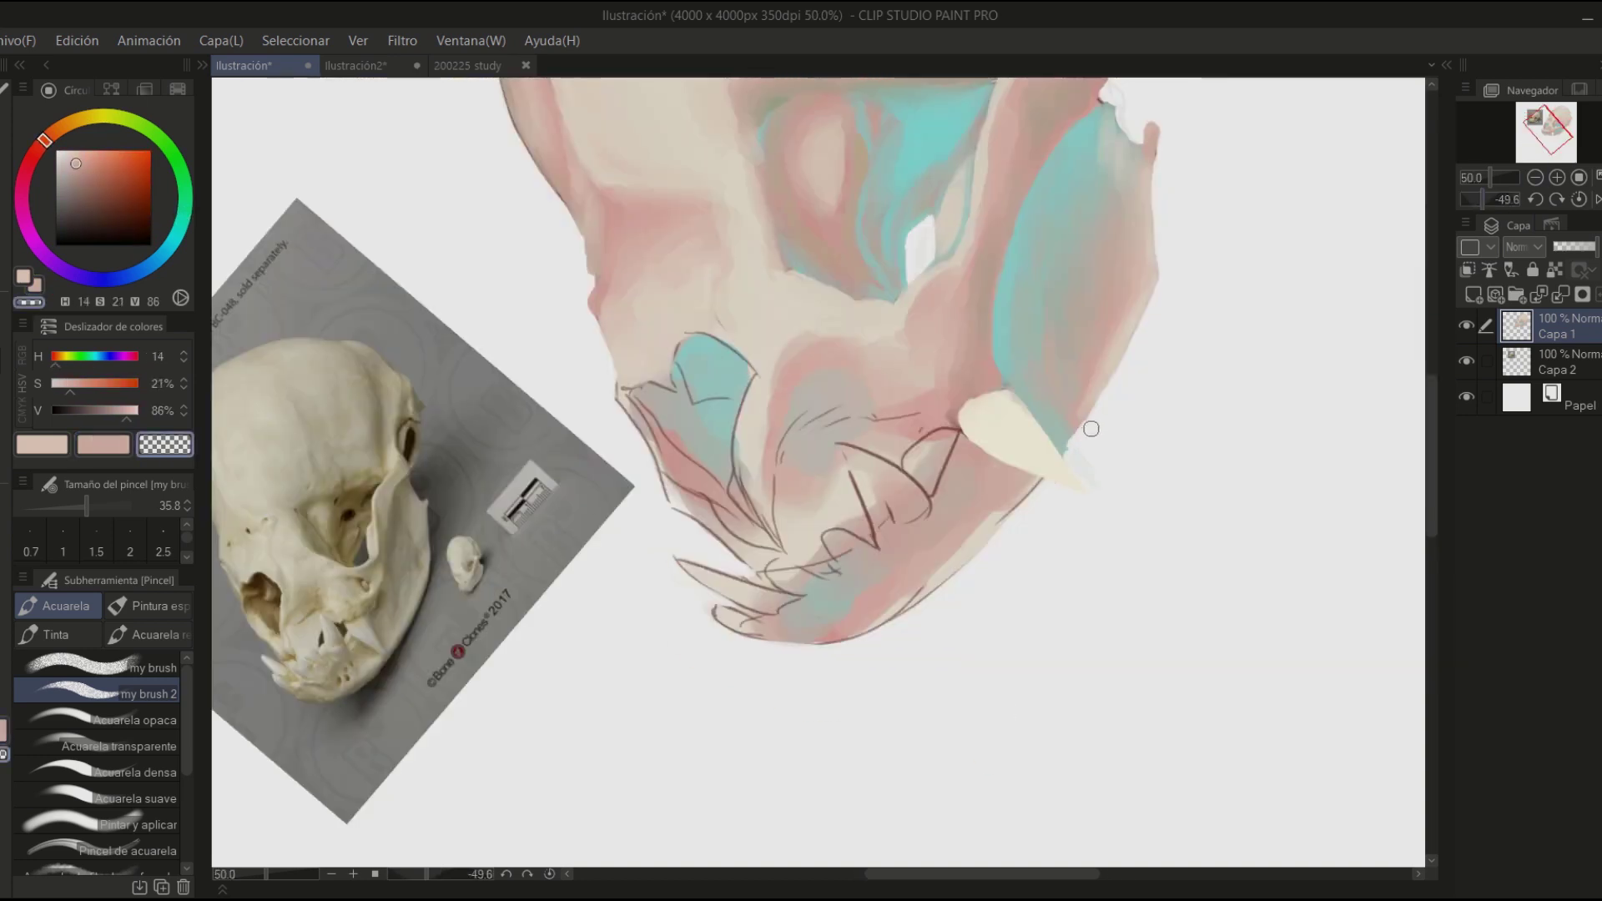
- Add a new layer beneath the skull and reference layers and paint a rough dark grey background on it
key(ctrl+shift+n)
key(ctrl+0)
mouse_move(679, 215)
mouse_down()
mouse_move(937, 136)
mouse_move(1176, 525)
mouse_move(759, 185)
mouse_move(1155, 512)
mouse_up()
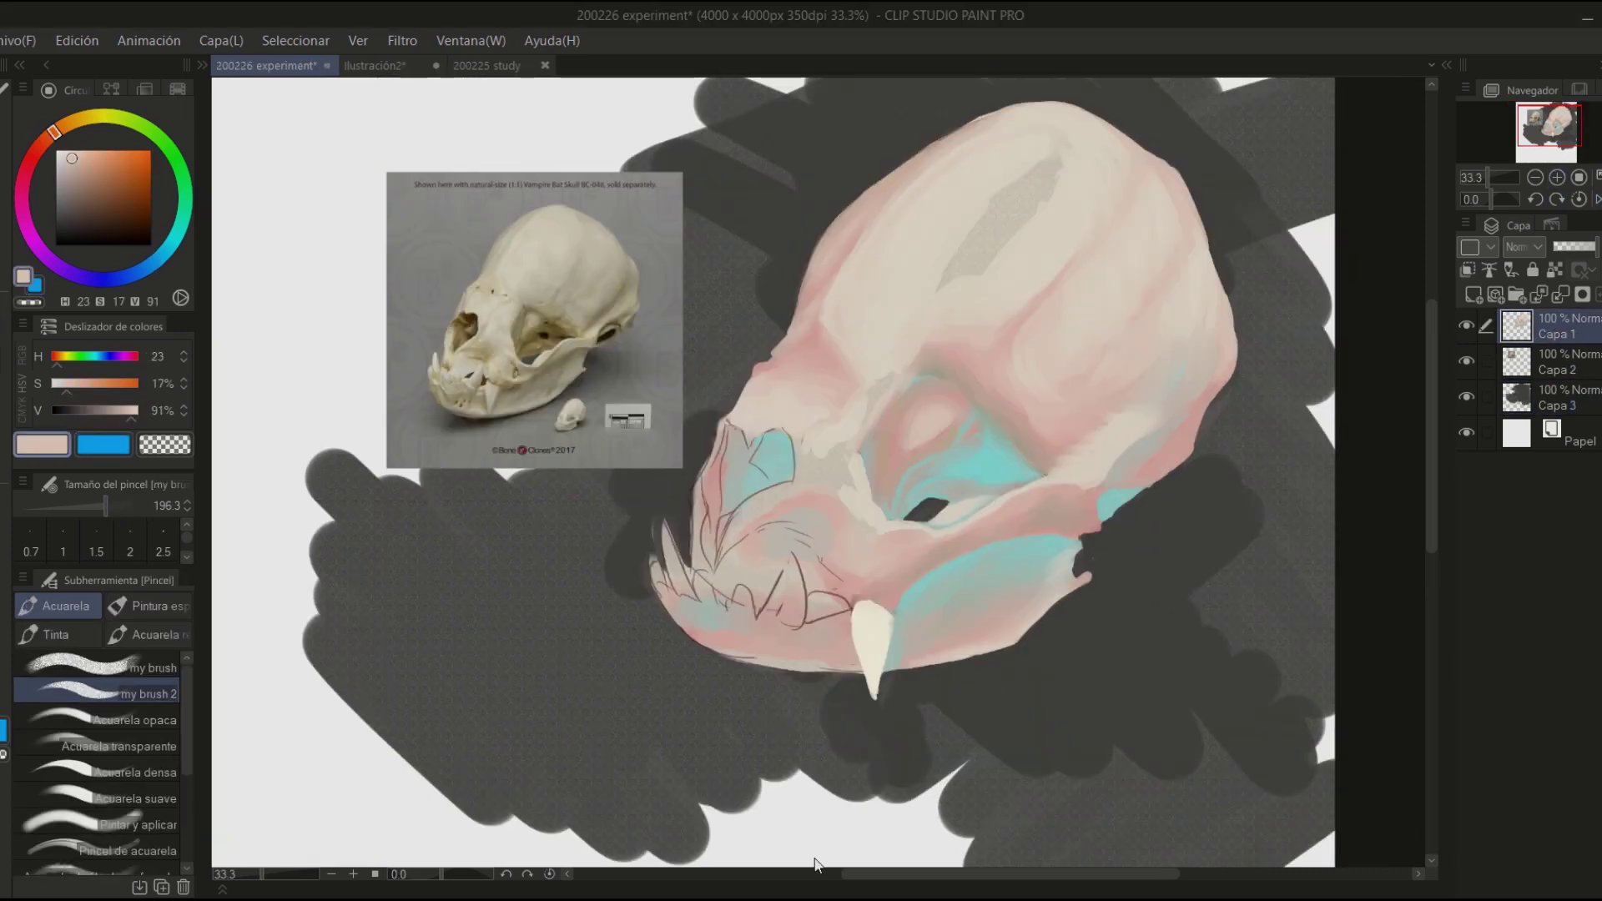
- Fill the translucent grey patches on the cranium and snout with sampled cream
alt+click(1009, 217)
drag(834, 426, 785, 488)
- Cover the sketch lines across the muzzle with sampled pink and grey tones, reducing the brush size to 24.3
alt+click(726, 553)
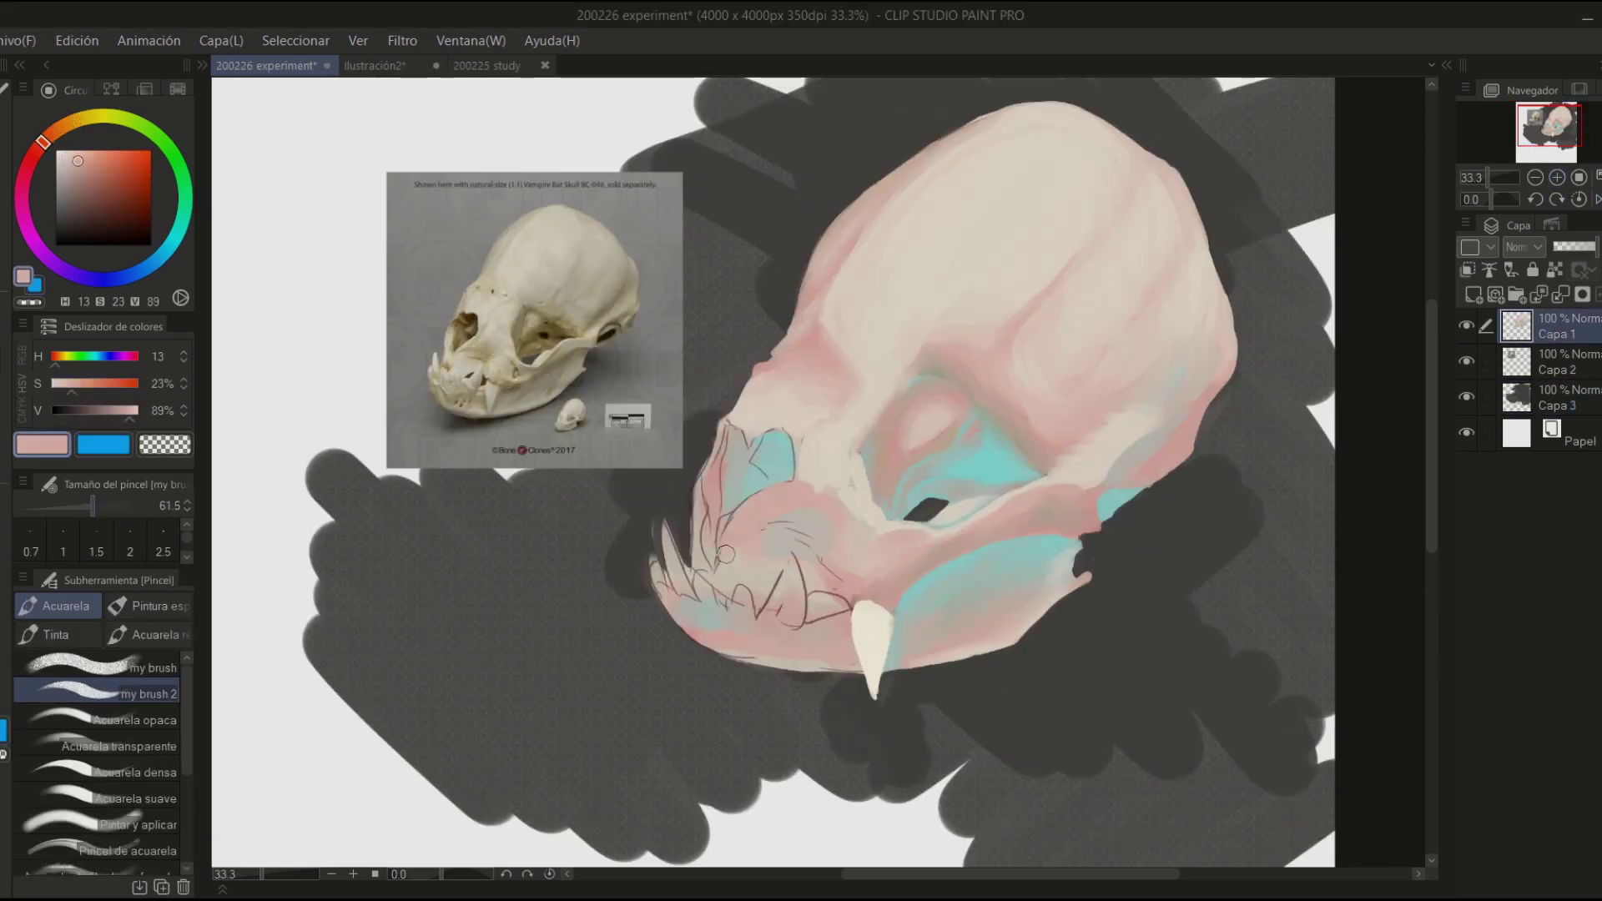
alt+click(789, 484)
key(bracketleft)
key(bracketleft)
key(bracketleft)
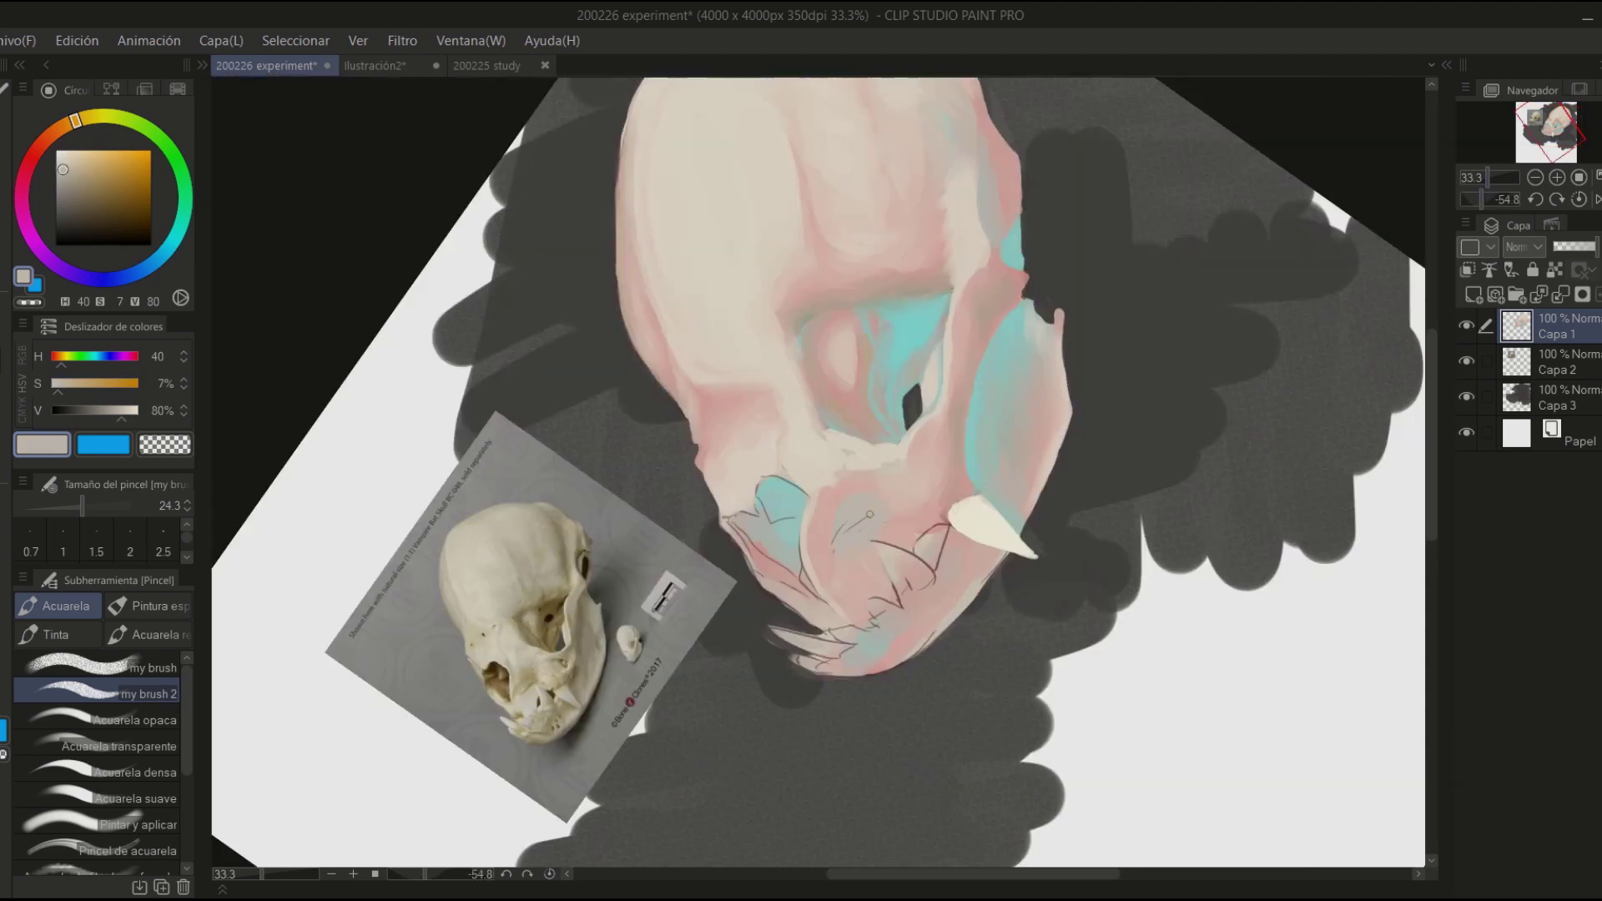
alt+click(858, 529)
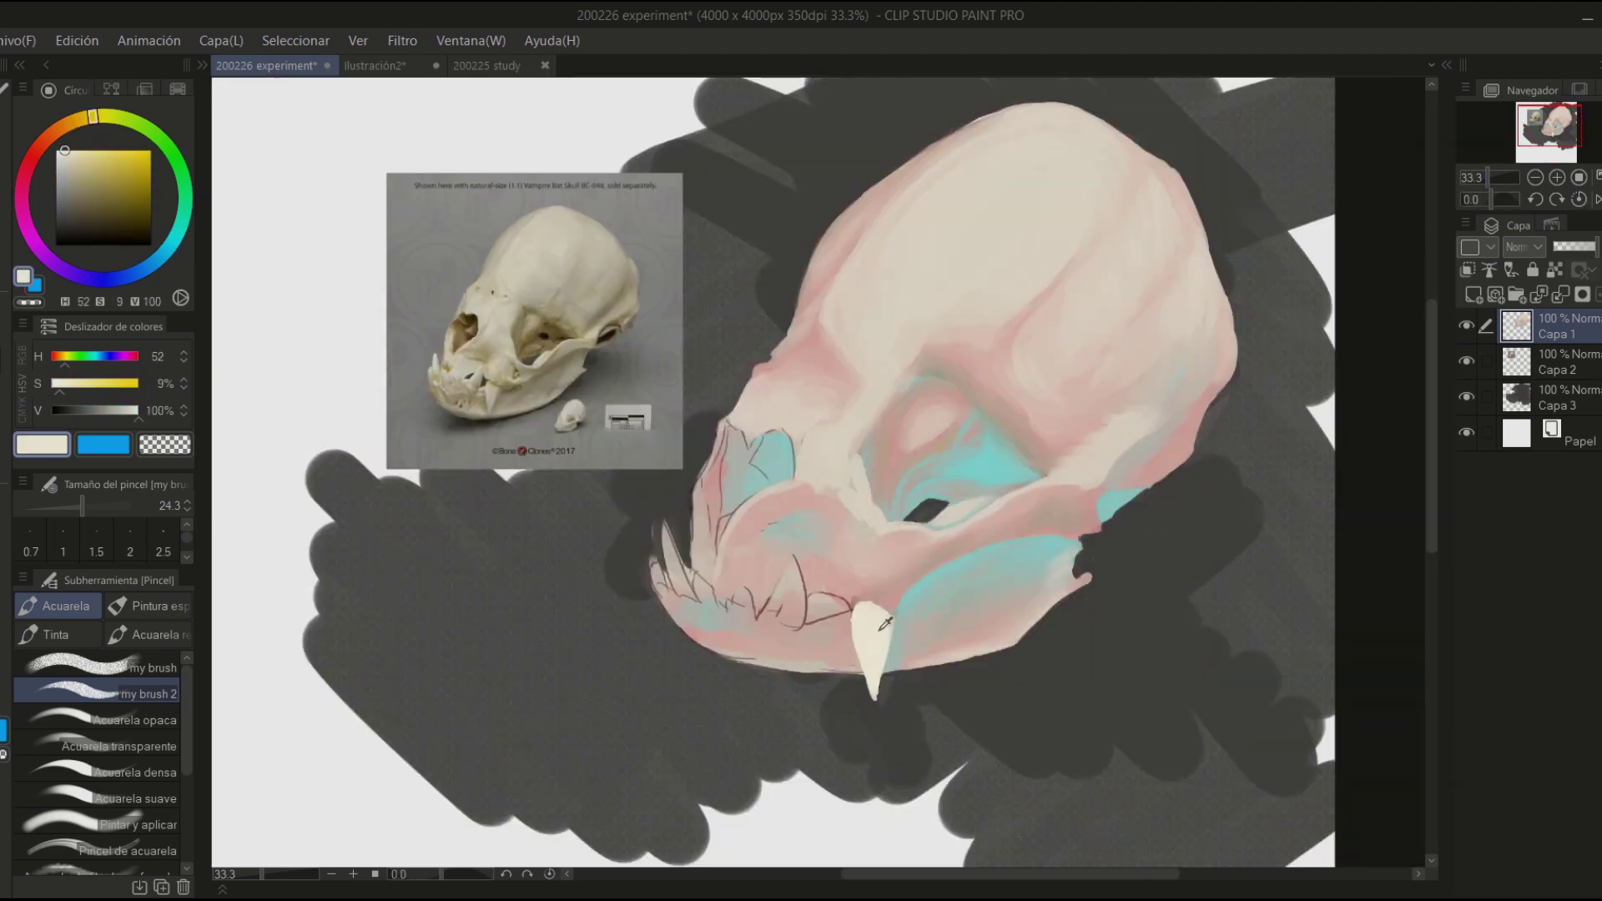
- Reshape the large fang and fill the smaller fang in front of it with solid cream at brush size 24.3
scroll(830, 595, up, 2)
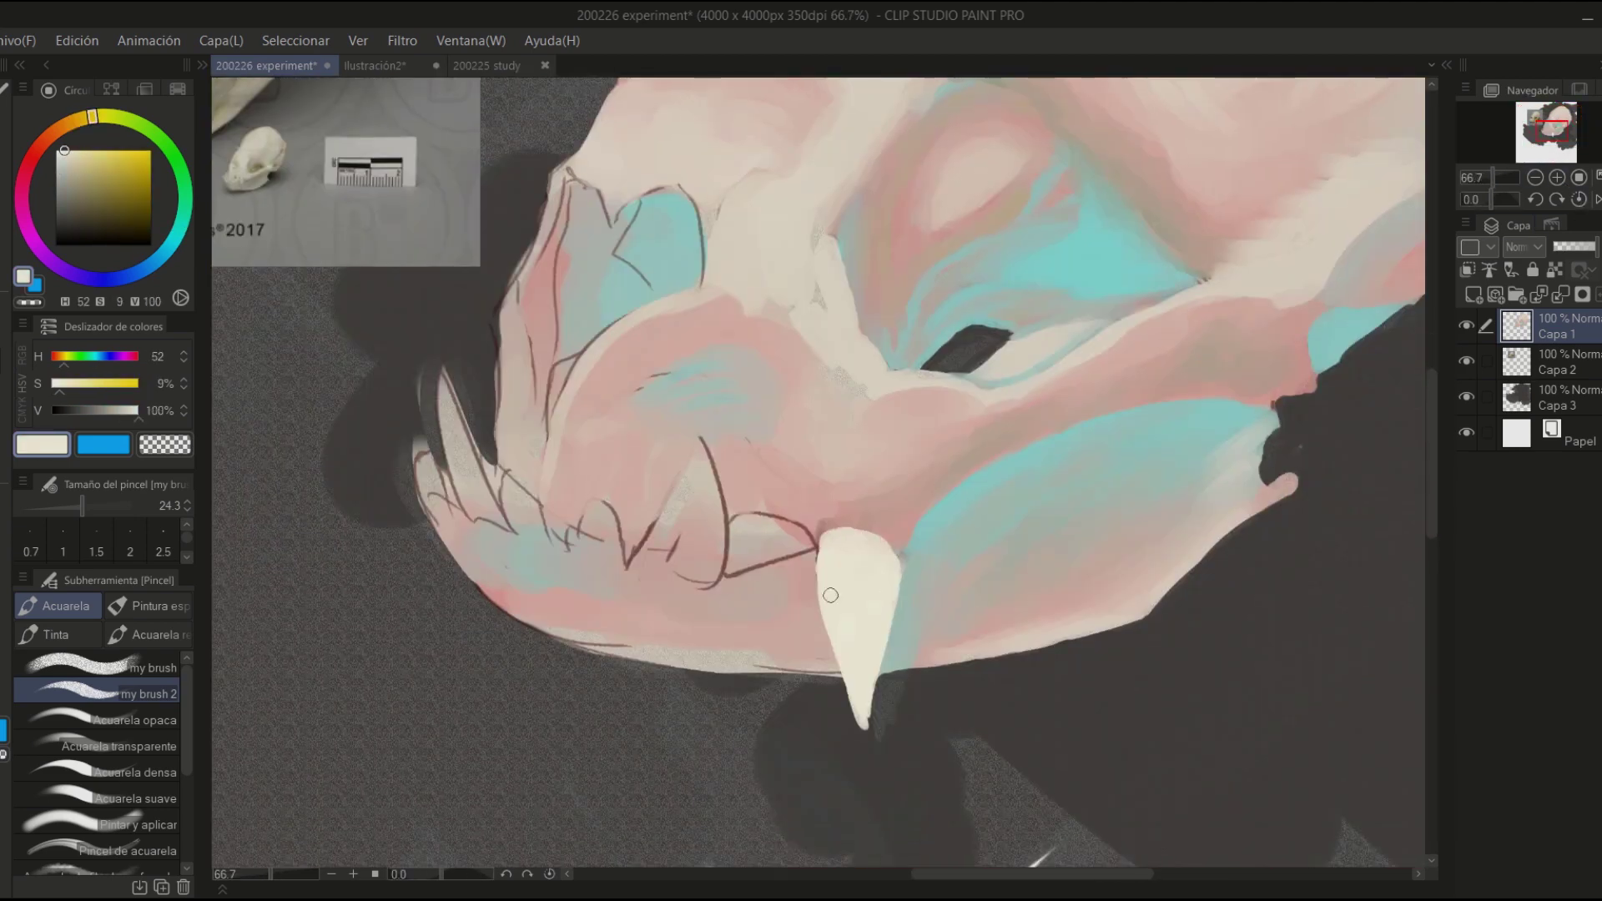
drag(830, 595, 827, 607)
alt+click(894, 552)
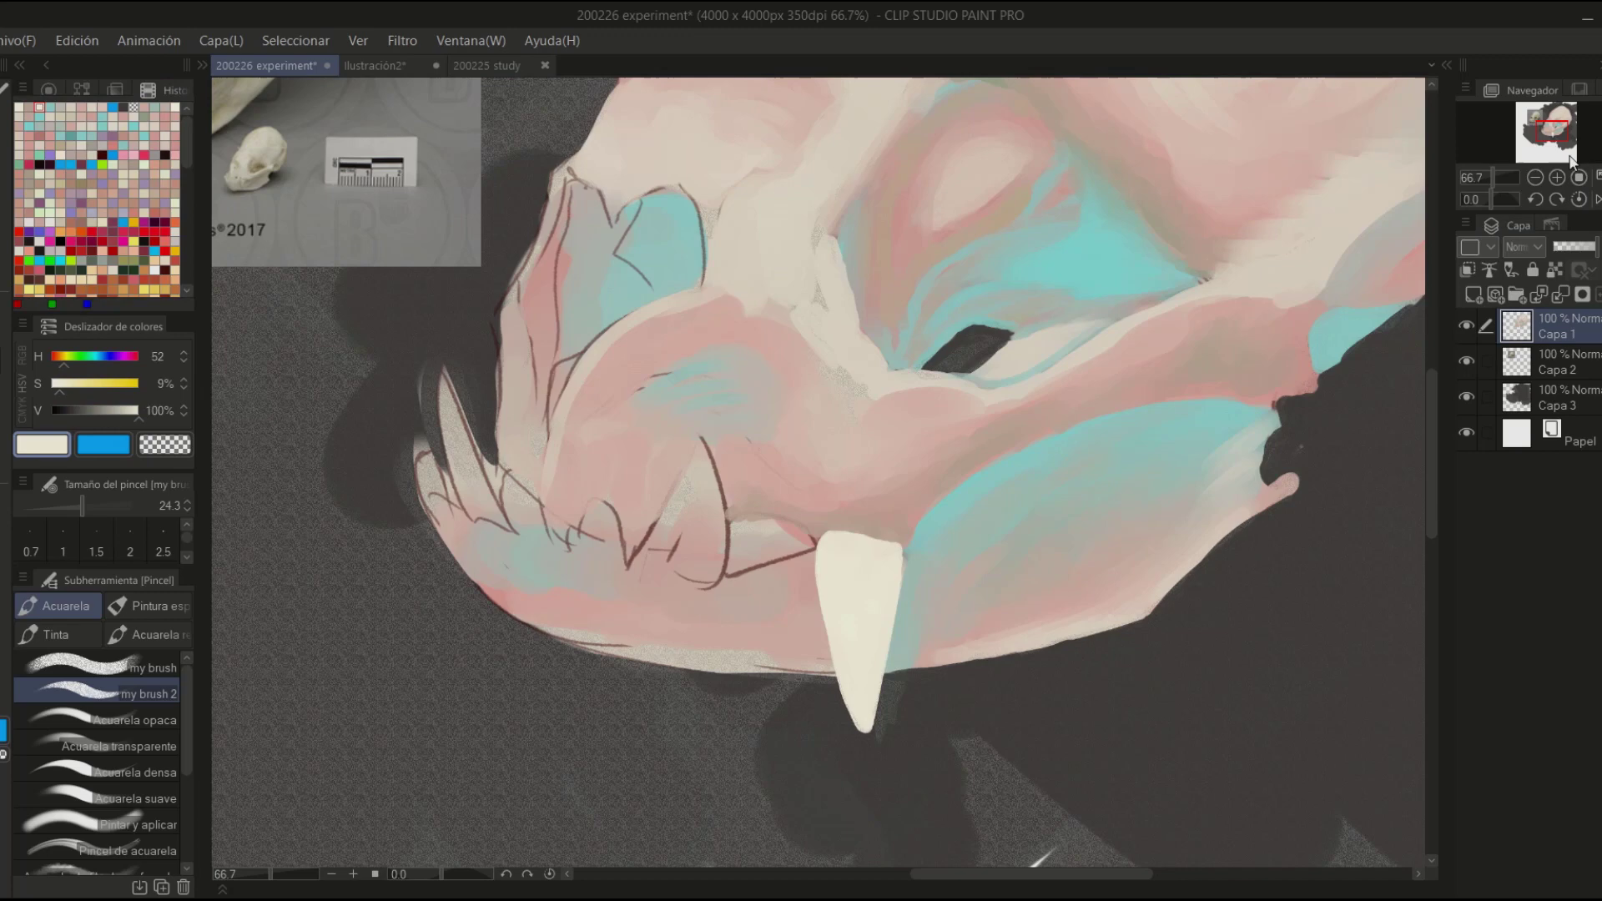
drag(960, 755, 1001, 649)
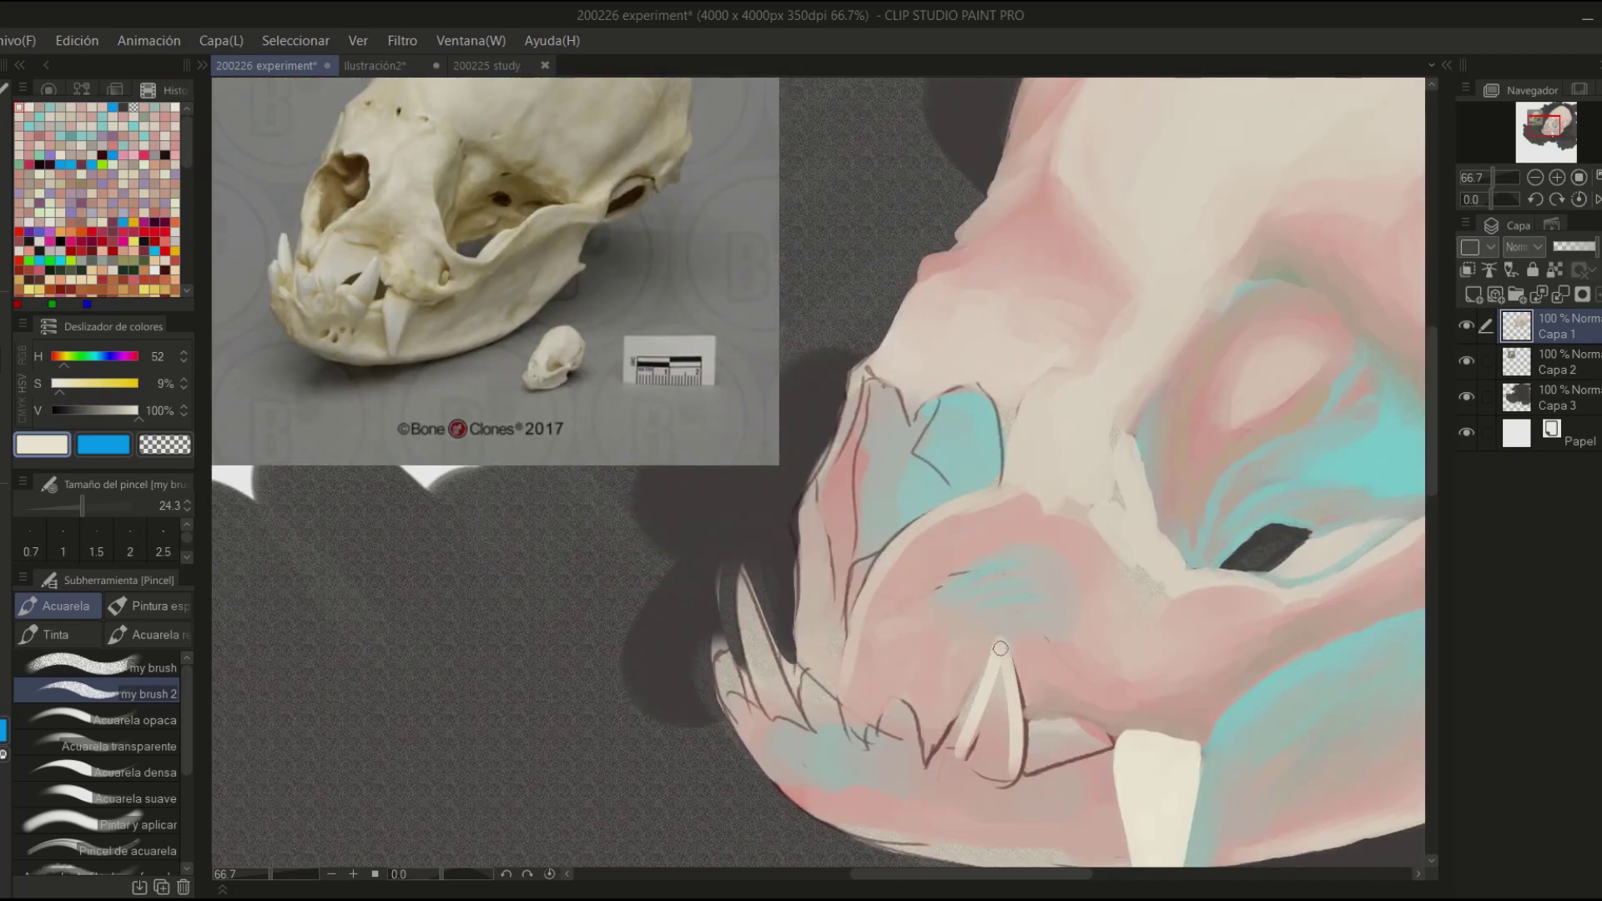
key(h)
drag(617, 647, 660, 776)
drag(635, 684, 688, 797)
- Shade the lower jaw and gum line beneath the teeth with sampled pink, cream and pale teal
alt+click(584, 734)
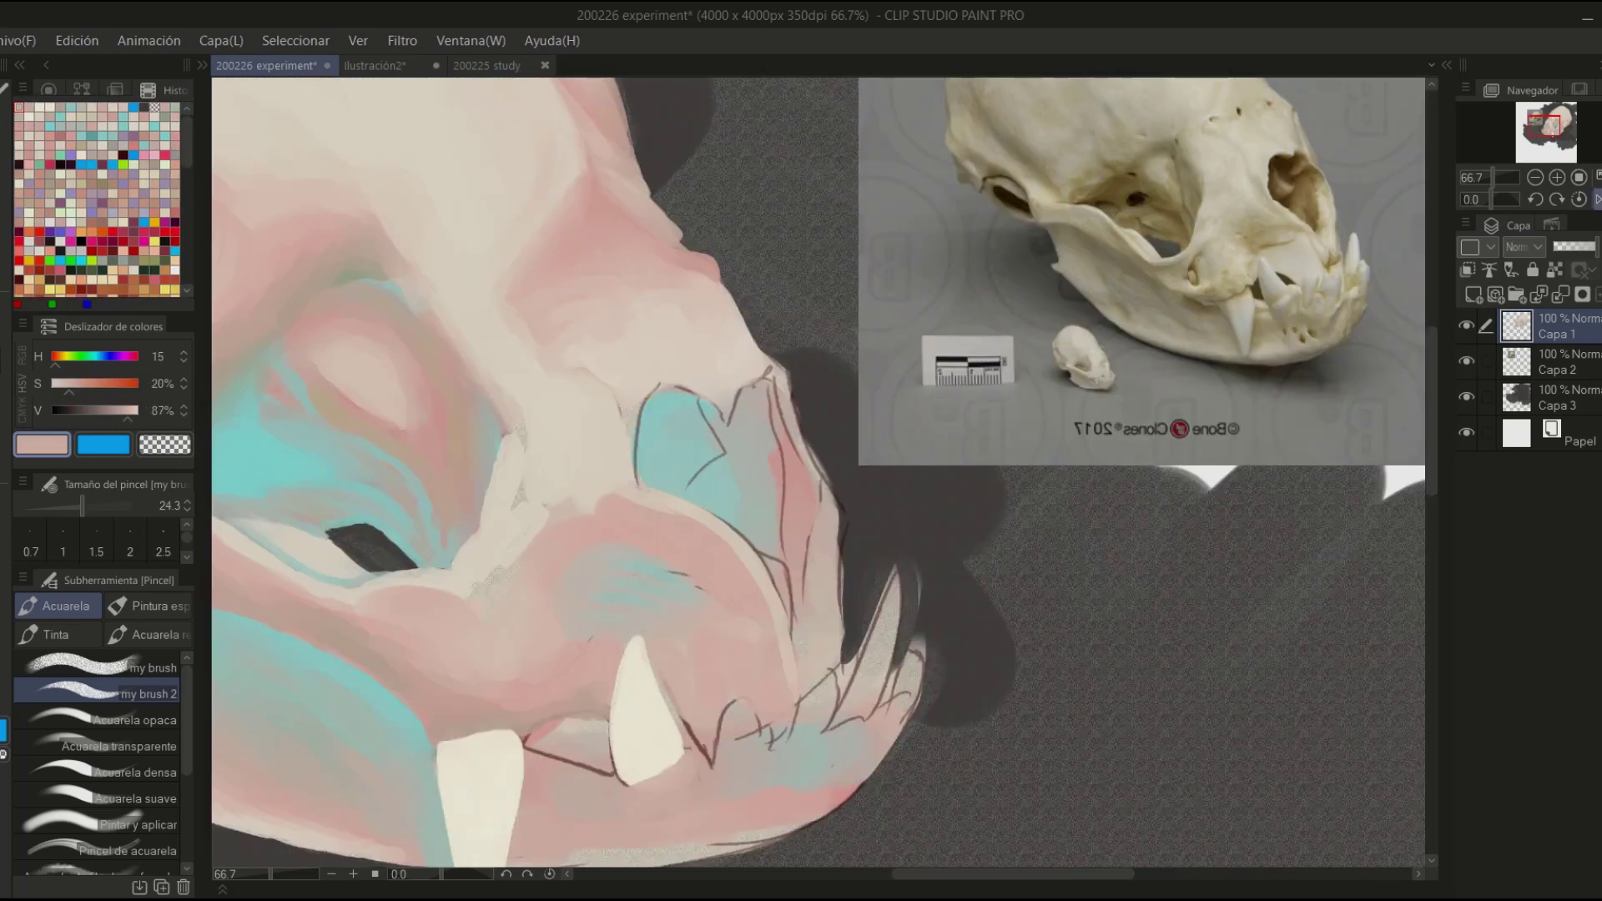
key(h)
alt+click(994, 735)
drag(952, 776, 1004, 811)
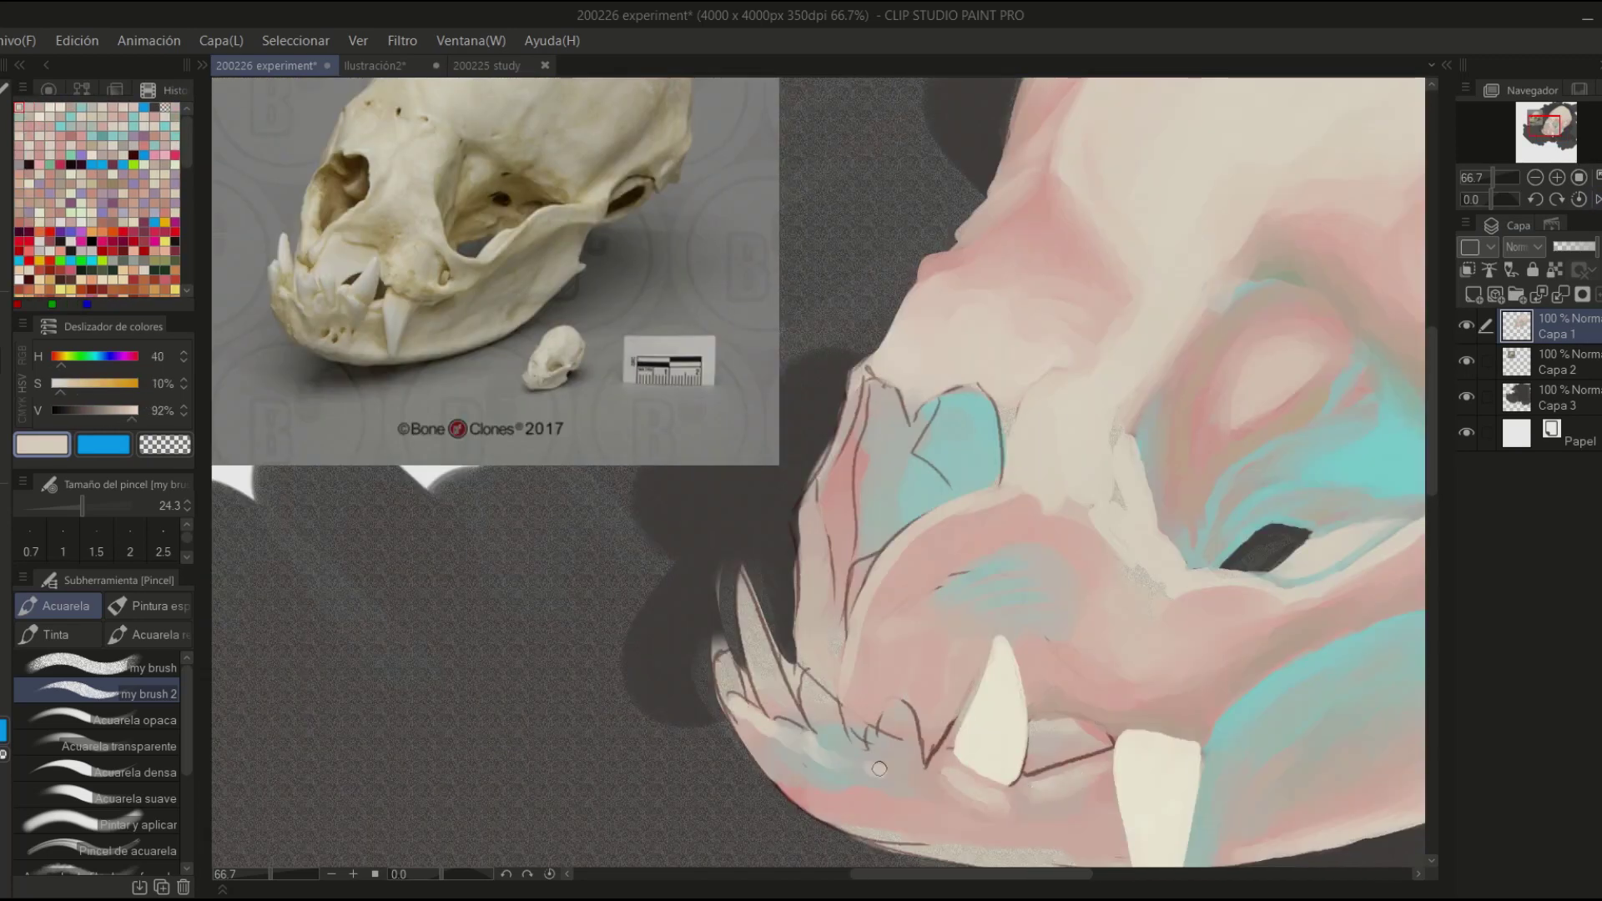
alt+click(835, 772)
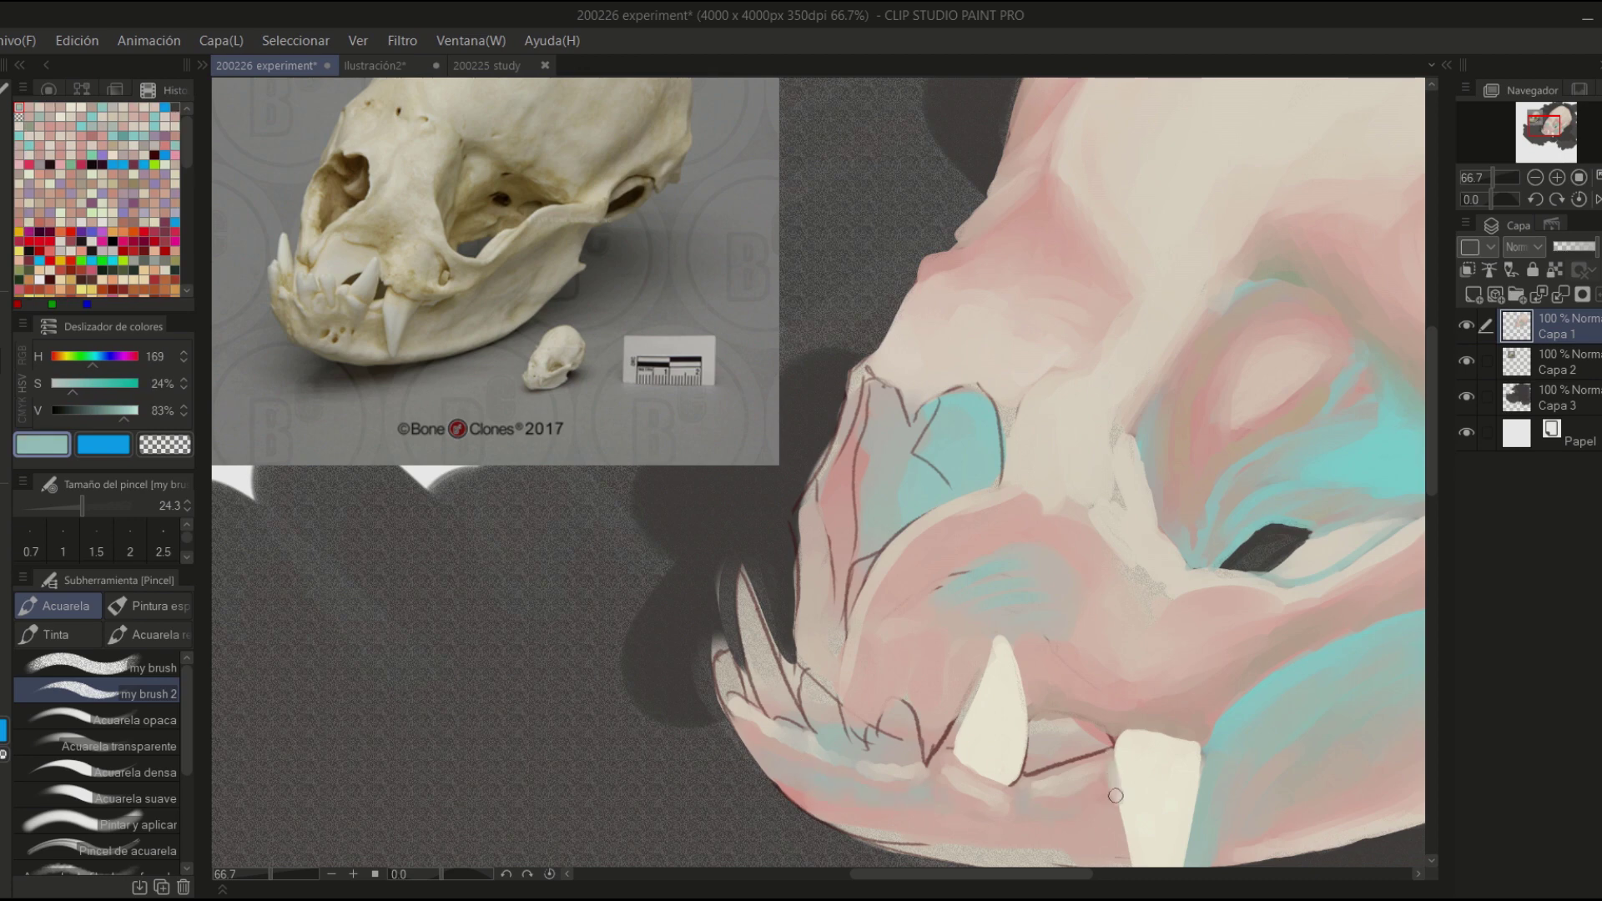
alt+click(1116, 795)
- Paint the small front teeth over their sketch lines in cream at size 26.3, refining their edges with transparent colour
drag(1116, 796, 948, 470)
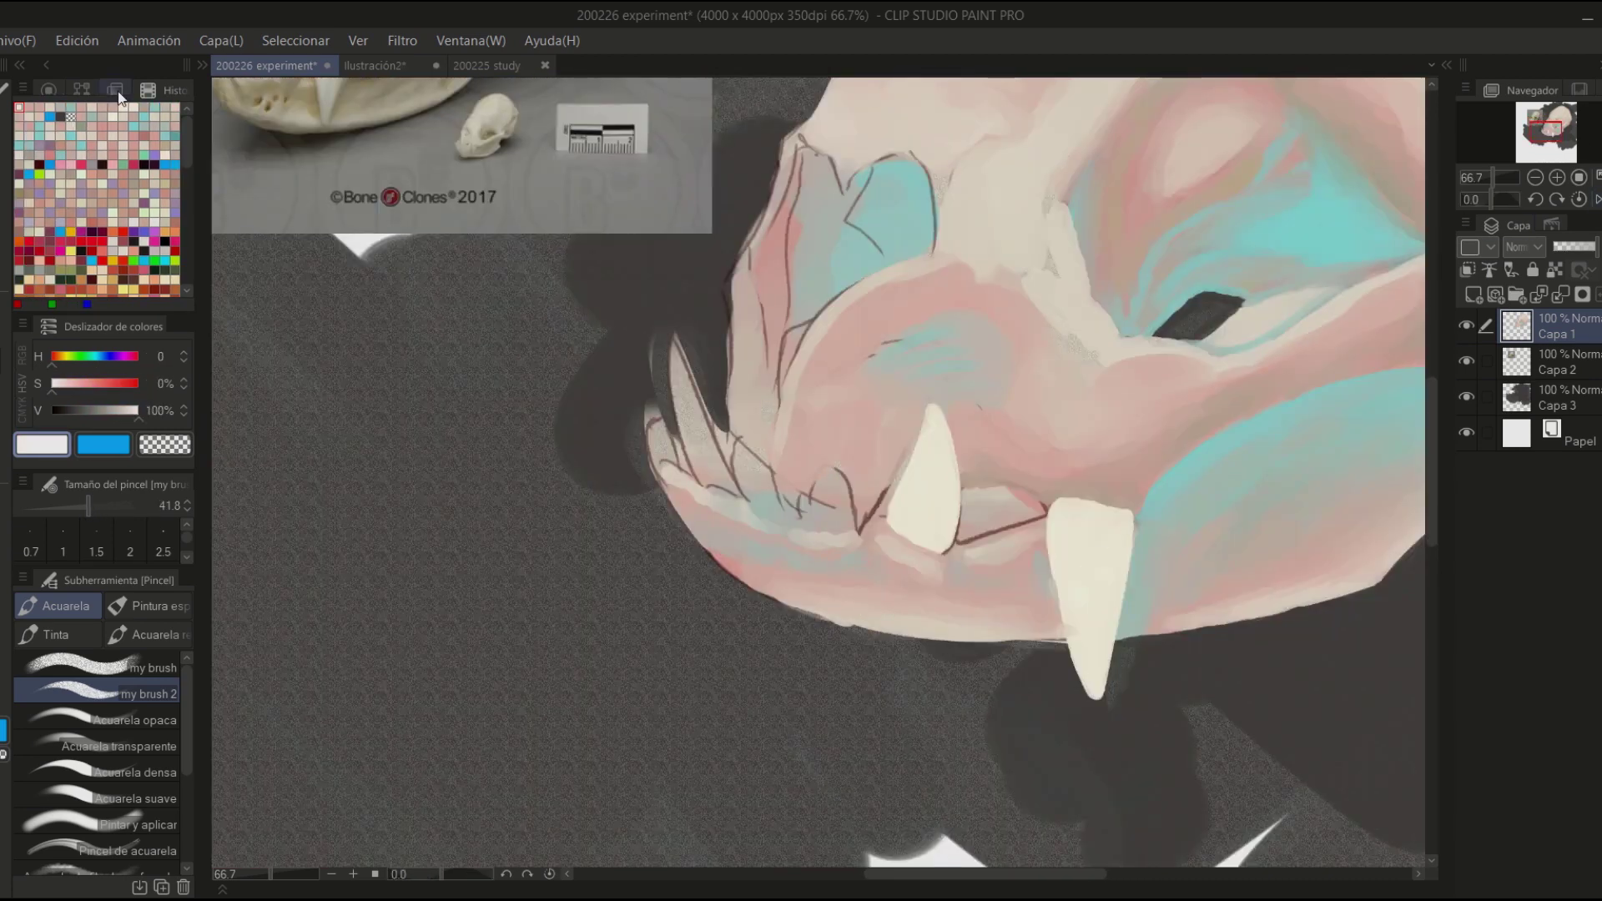
drag(668, 467, 680, 342)
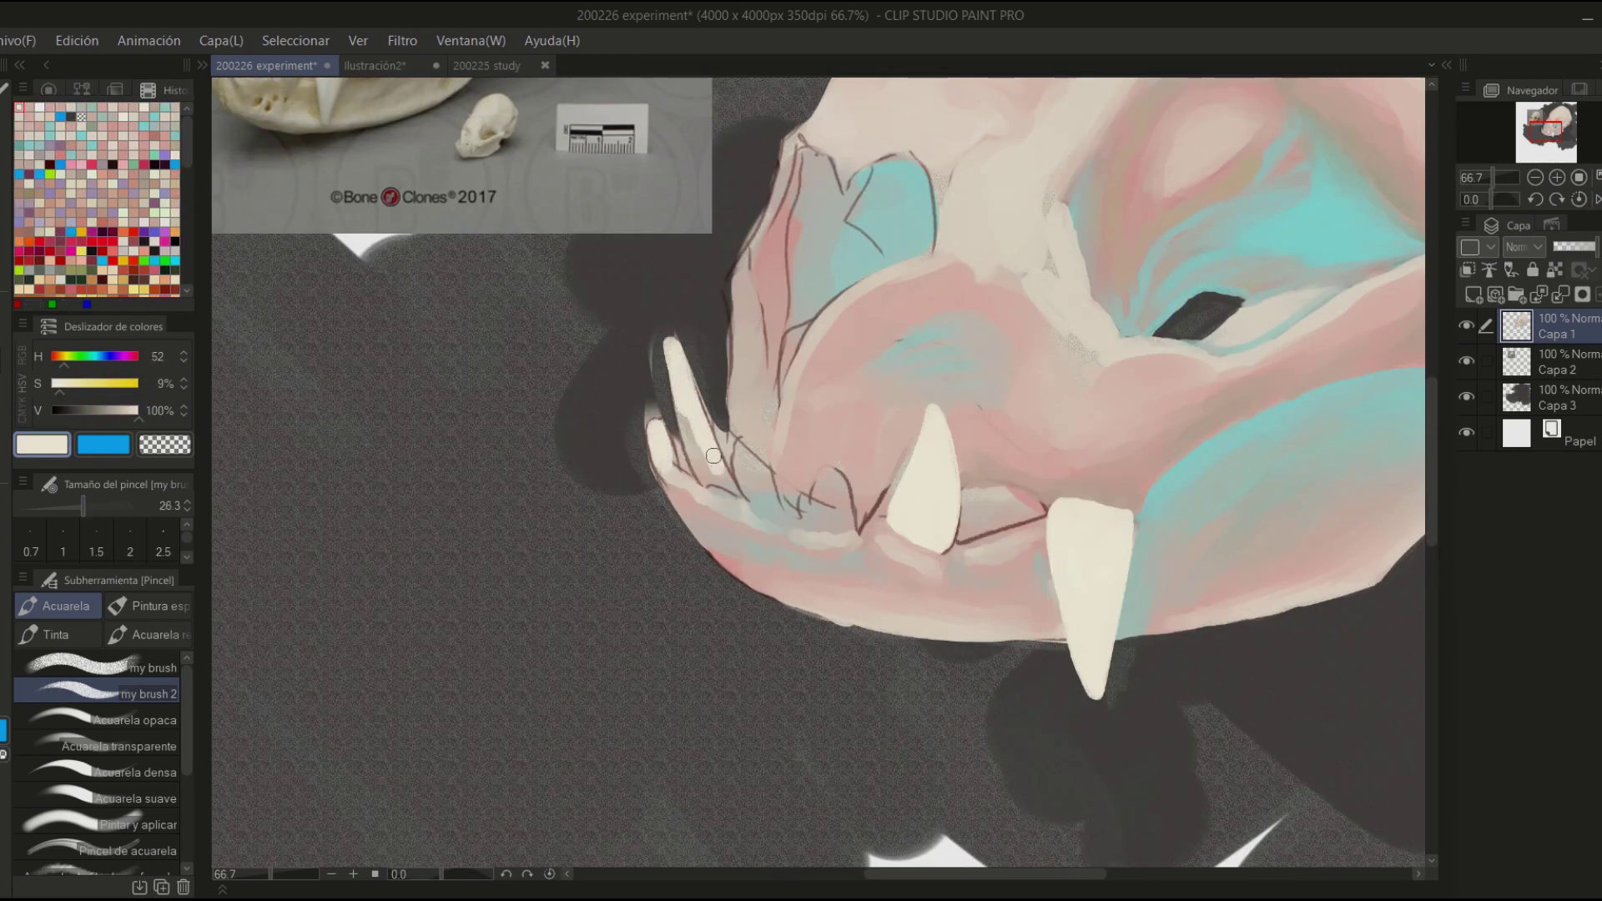
drag(718, 451, 705, 493)
mouse_move(668, 342)
mouse_down()
mouse_move(709, 467)
mouse_move(753, 446)
mouse_move(709, 489)
mouse_up()
key(h)
mouse_move(826, 463)
mouse_down()
mouse_move(801, 514)
mouse_move(826, 517)
mouse_up()
key(c)
key(h)
mouse_move(659, 484)
mouse_down()
mouse_move(651, 335)
mouse_move(711, 415)
mouse_up()
- Fill the gaps between the teeth with sampled teal at brush size 15.3
drag(1532, 142, 1525, 137)
alt+click(1197, 652)
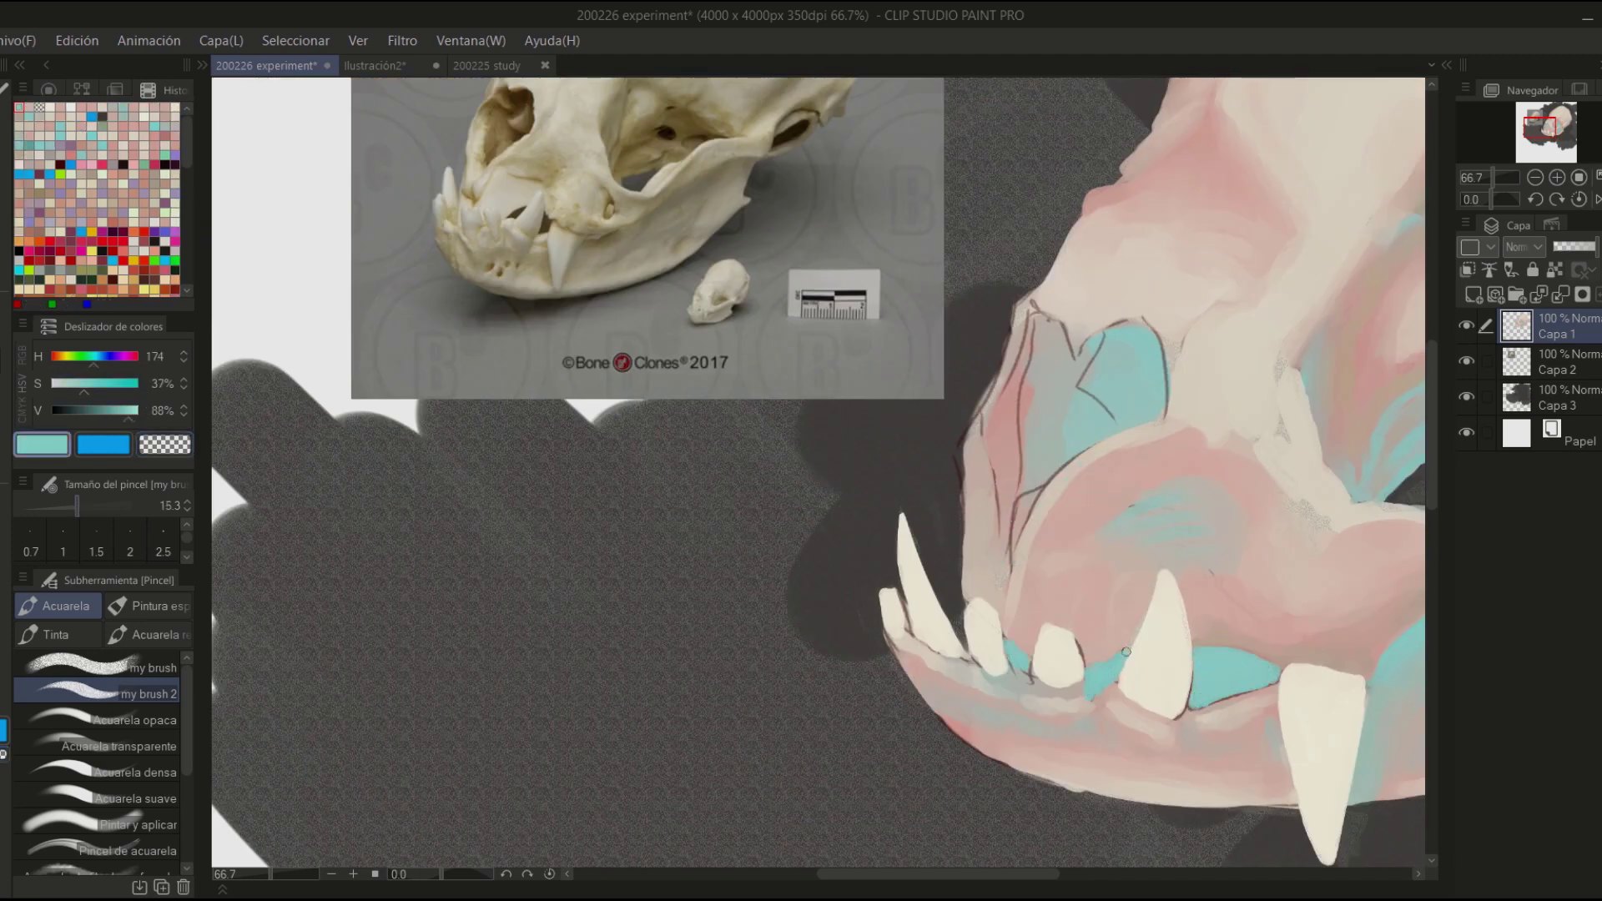
alt+click(1012, 678)
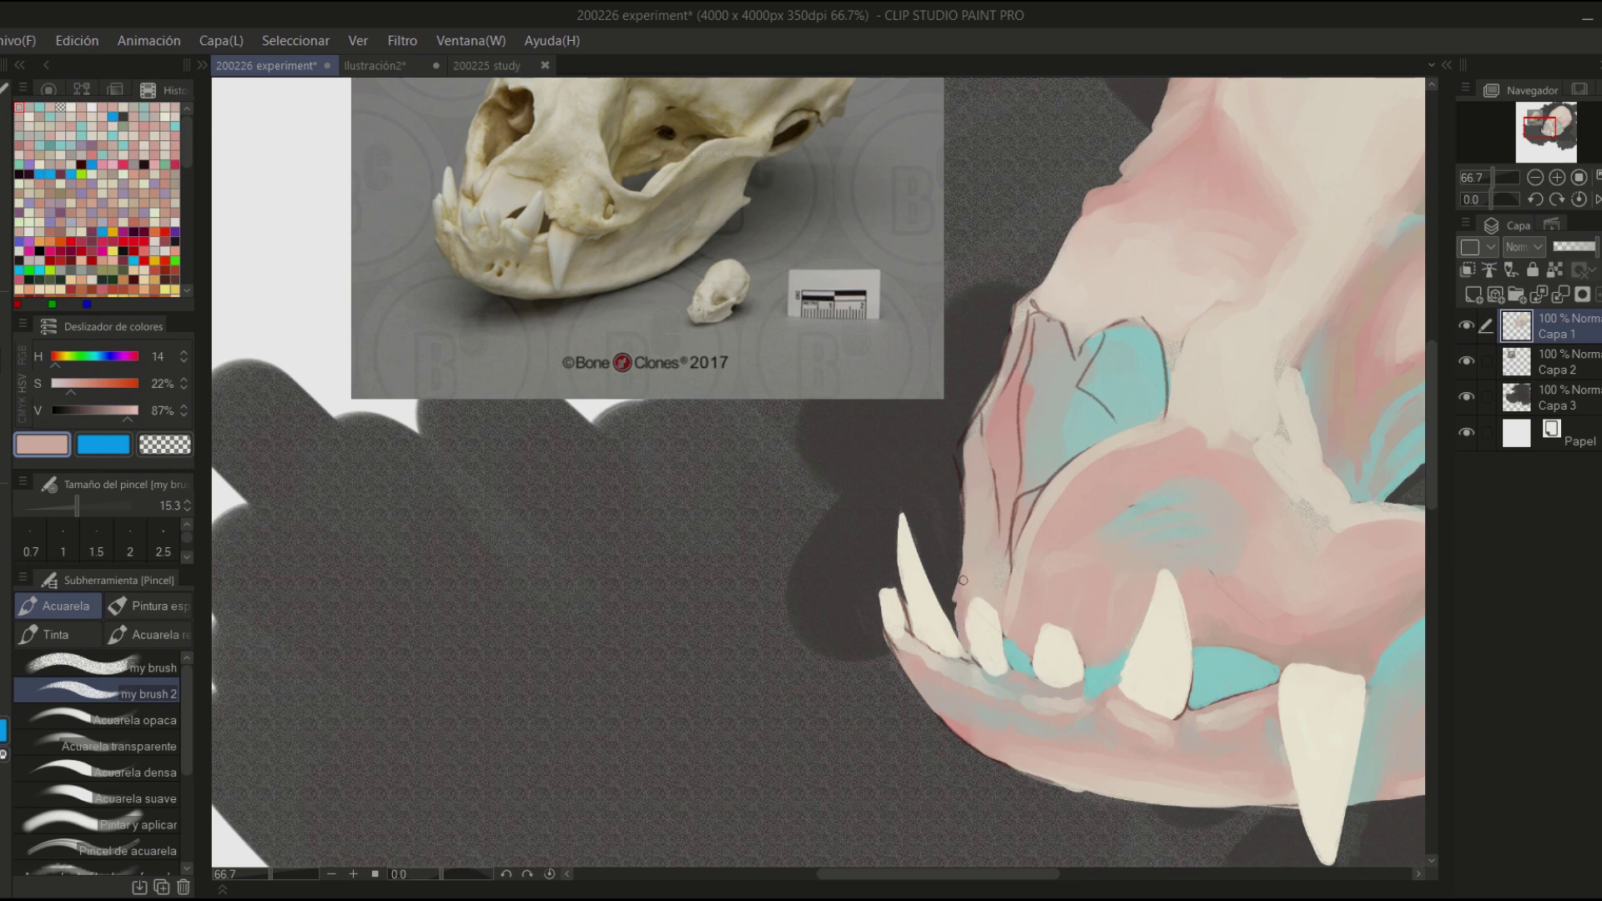
- Cover the sketch lines on the snout's front edge with sampled pink and cream, cleaning the outline with transparent colour
drag(963, 579, 956, 636)
alt+click(960, 518)
mouse_move(968, 516)
mouse_down()
mouse_move(960, 422)
mouse_move(1025, 298)
mouse_move(1010, 580)
mouse_up()
alt+click(993, 500)
key(c)
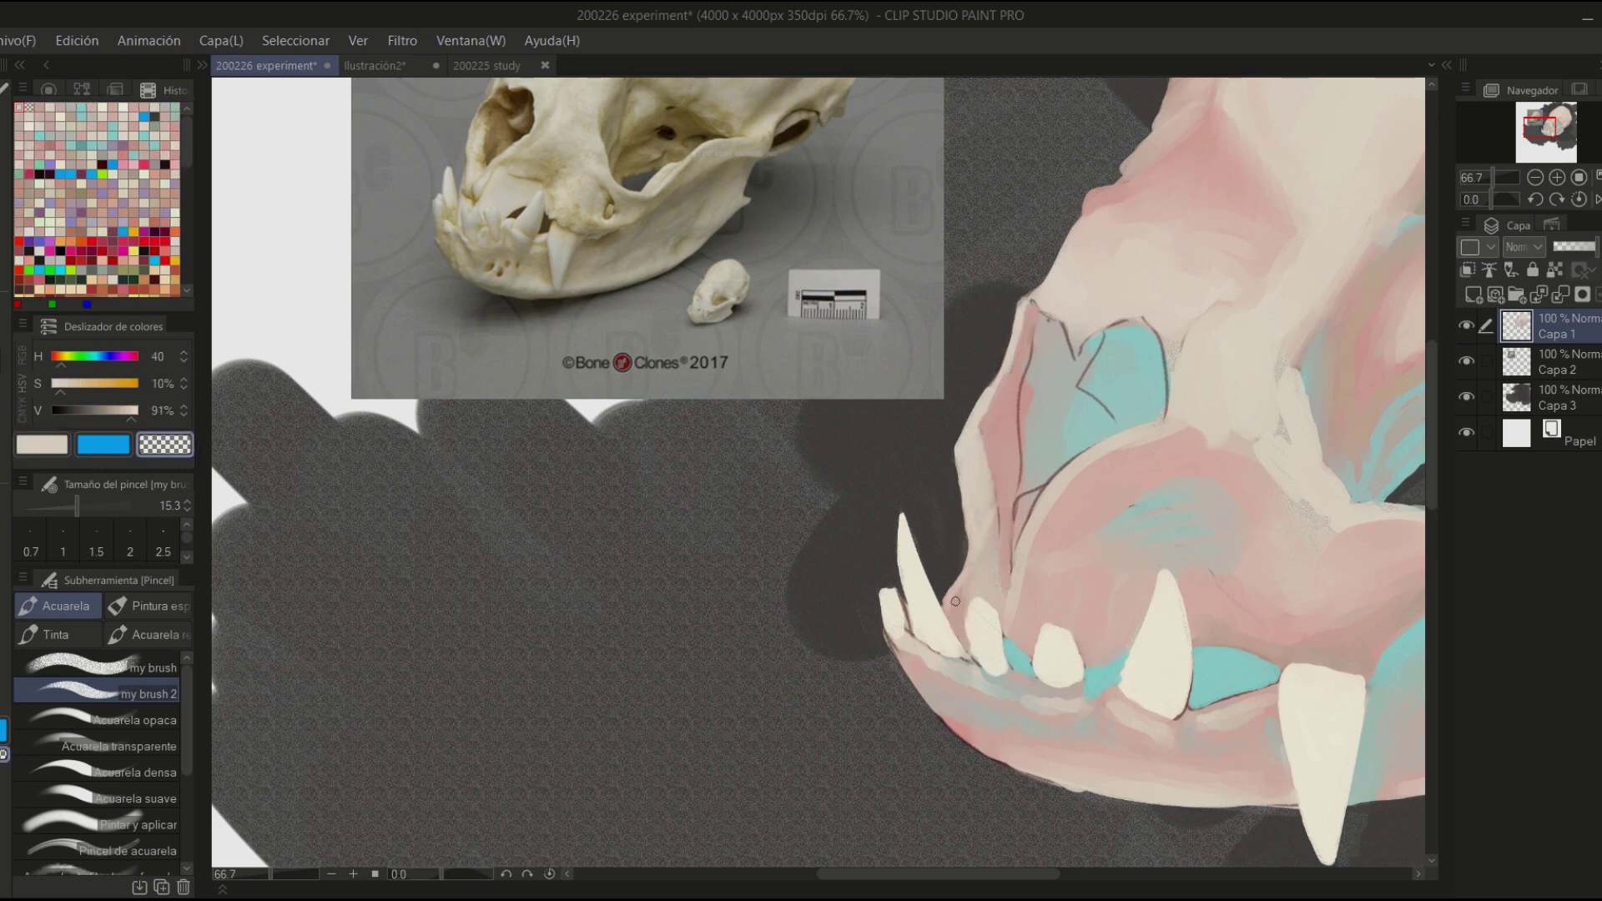
alt+click(908, 613)
- Block in the nasal opening with grey-green and sampled pink over the remaining sketch lines at size 15.3
drag(1554, 126, 1558, 124)
click(125, 146)
alt+click(897, 372)
mouse_move(889, 368)
mouse_down()
mouse_move(884, 501)
mouse_move(955, 431)
mouse_move(918, 460)
mouse_move(737, 451)
mouse_up()
alt+click(738, 451)
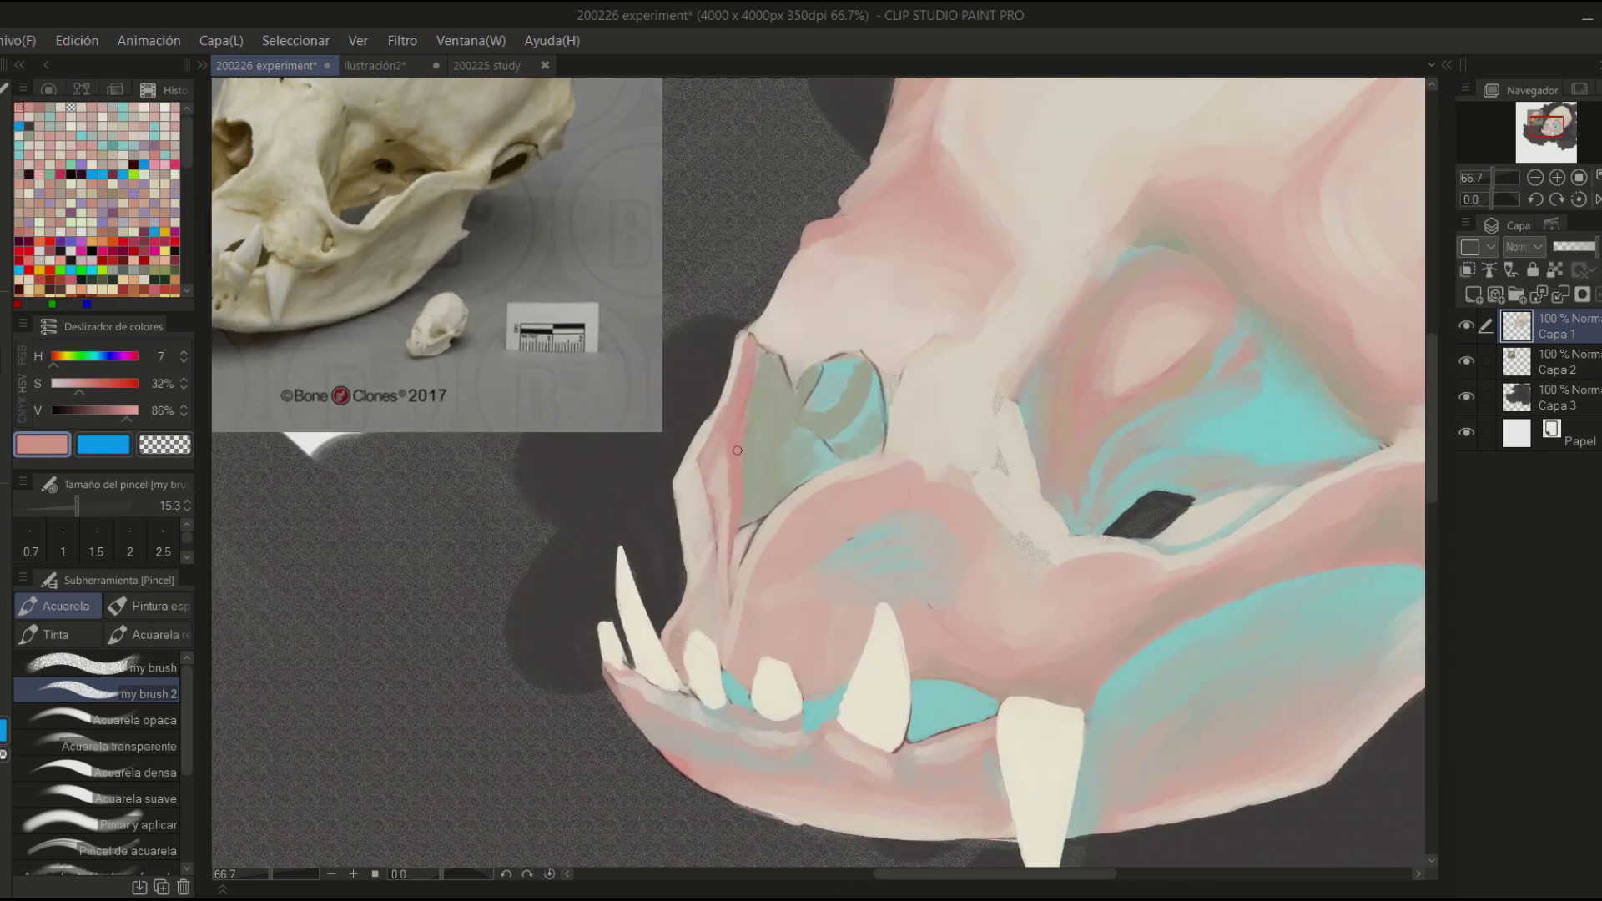
- Blend the inside of the nasal opening with sampled tones and outline its rim in teal
alt+click(788, 361)
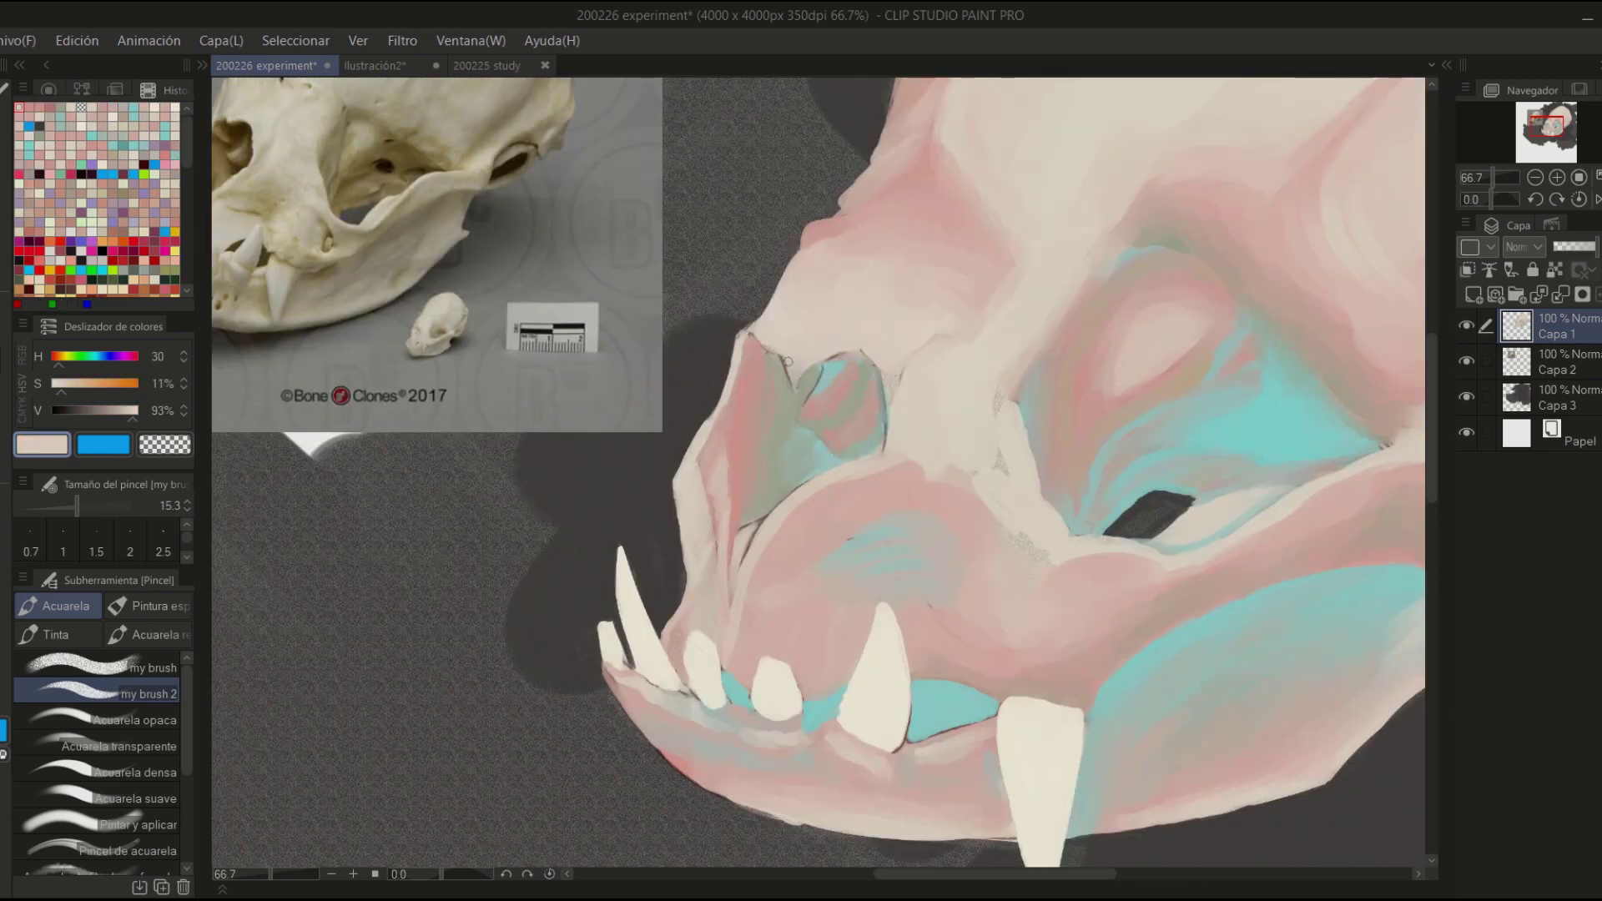
alt+click(835, 374)
alt+click(822, 388)
alt+click(808, 418)
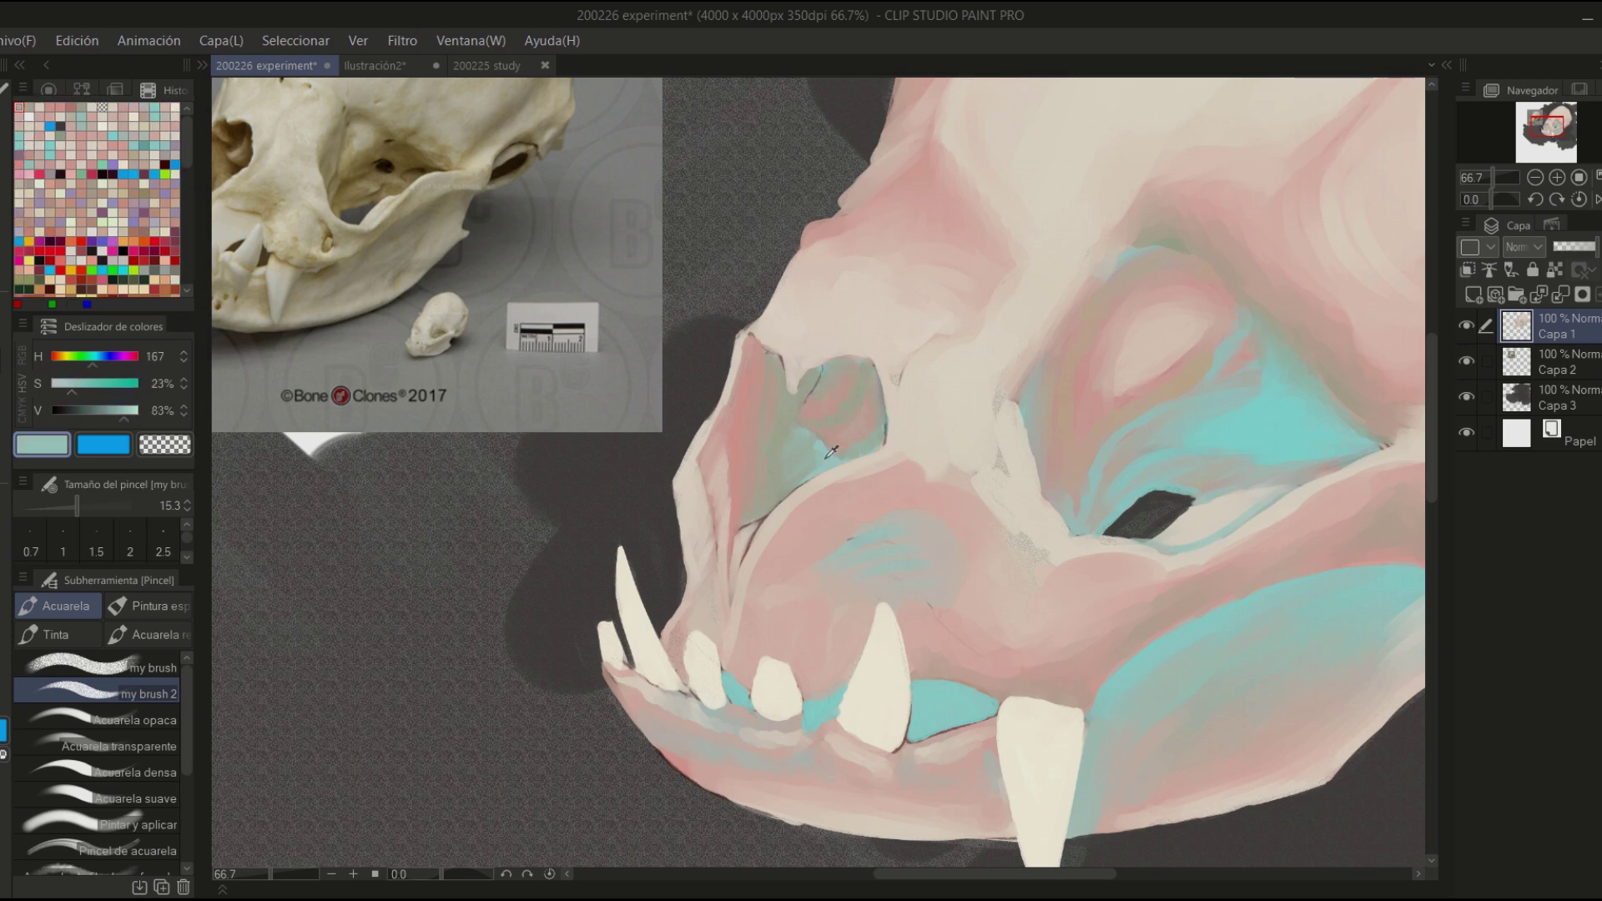
key(h)
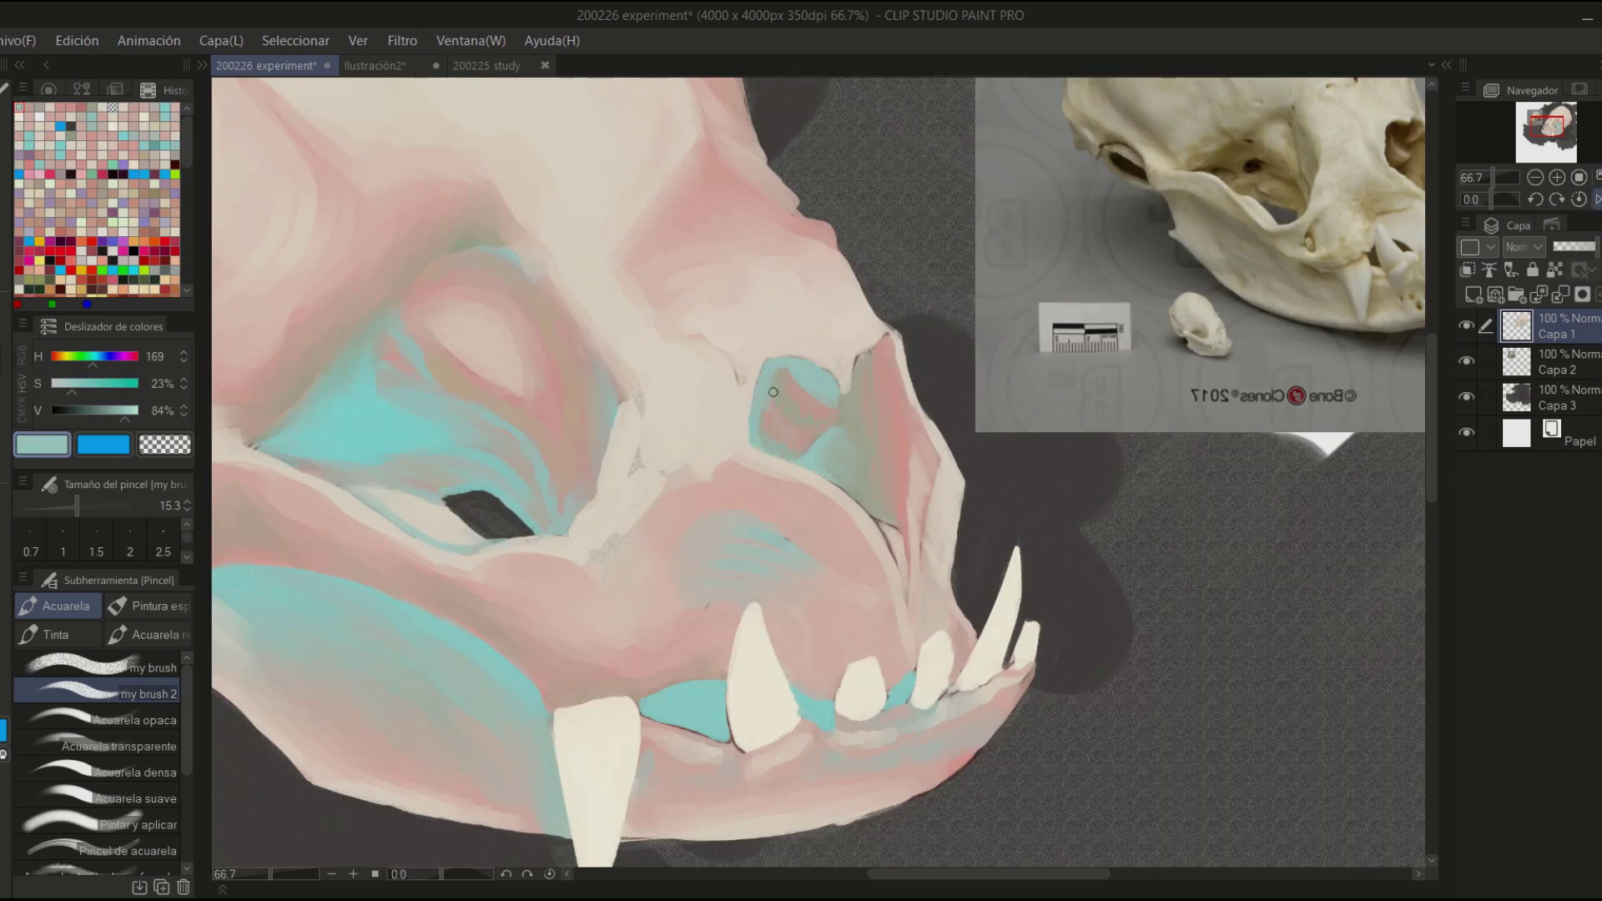
key(h)
- Clean the smaller fang's lower edge with sampled cream and touch up the nasal opening and snout with sampled teal and pink
alt+click(888, 682)
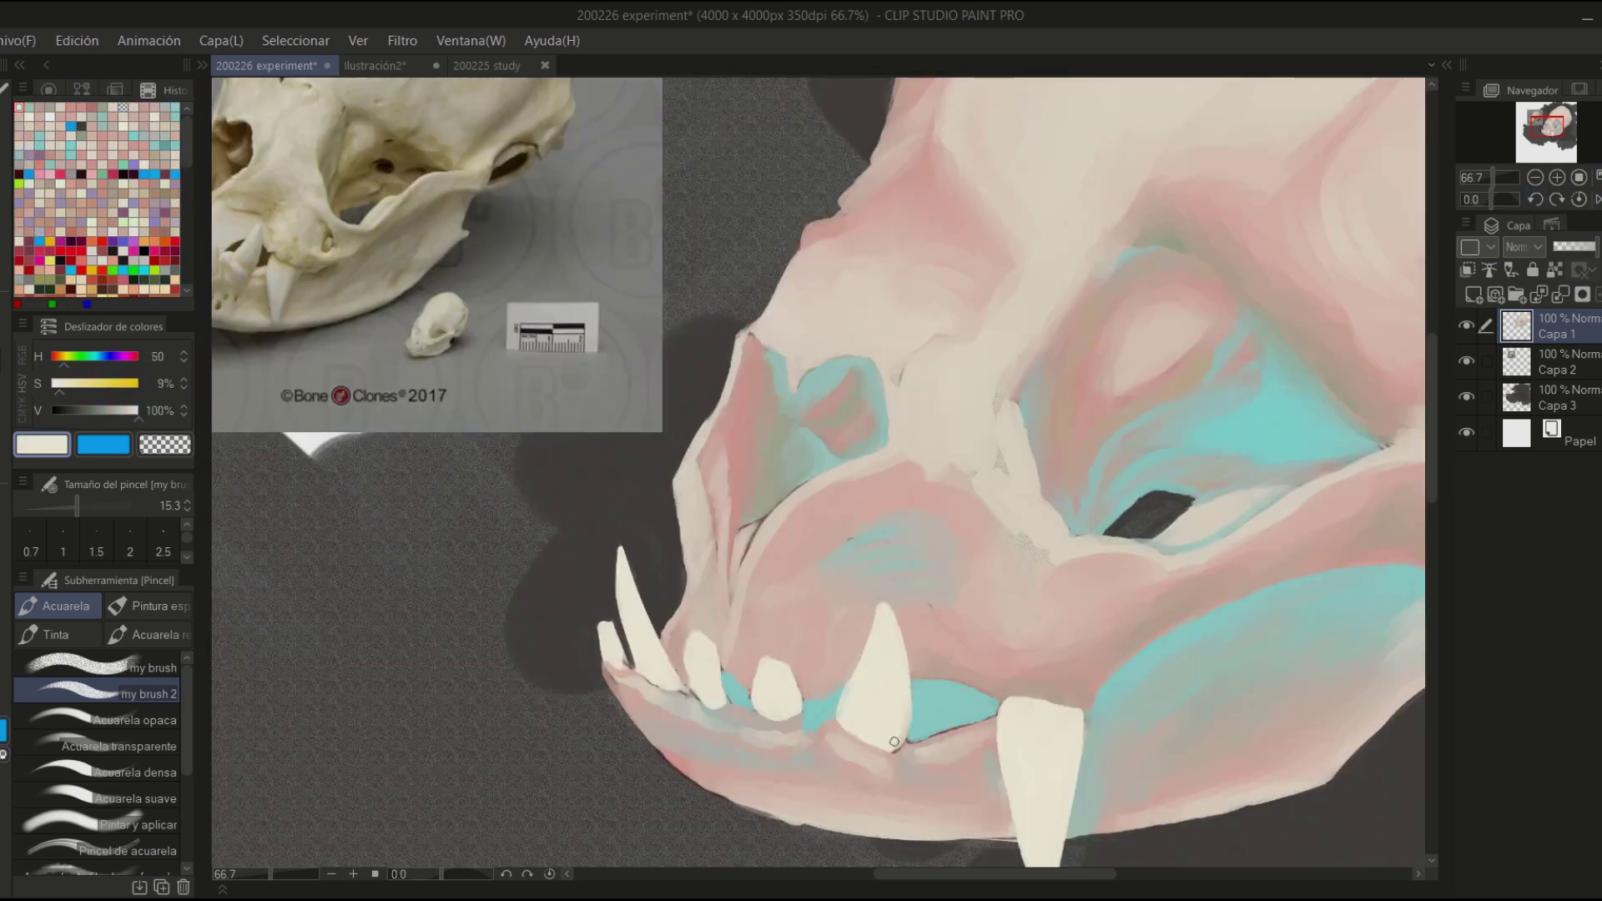
key(ctrl+minus)
alt+click(809, 408)
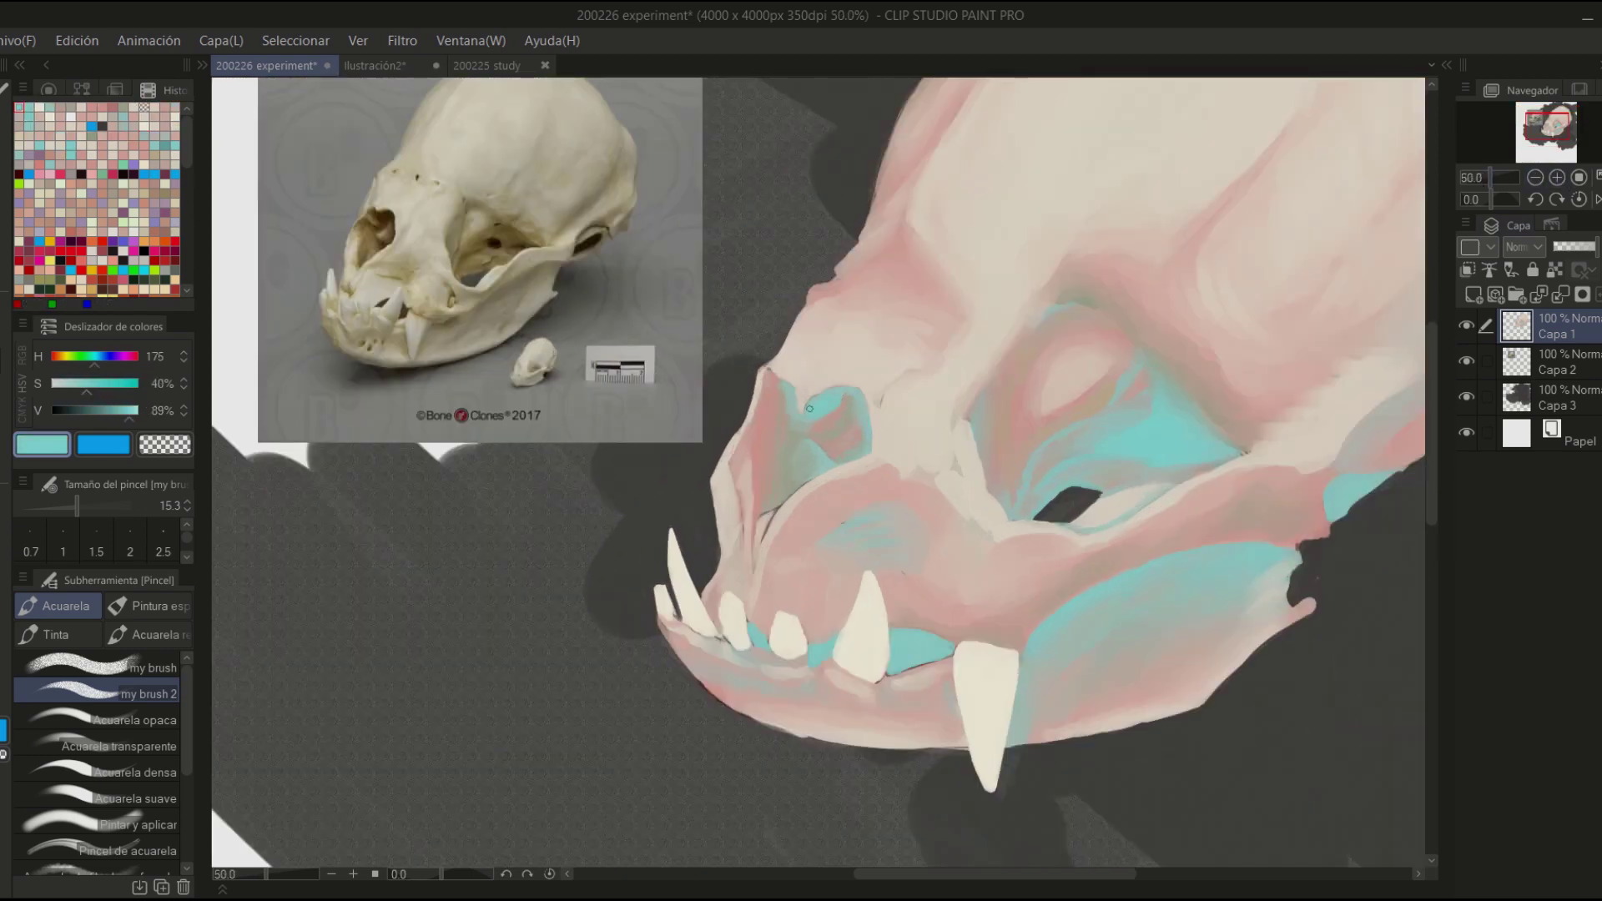
alt+click(811, 456)
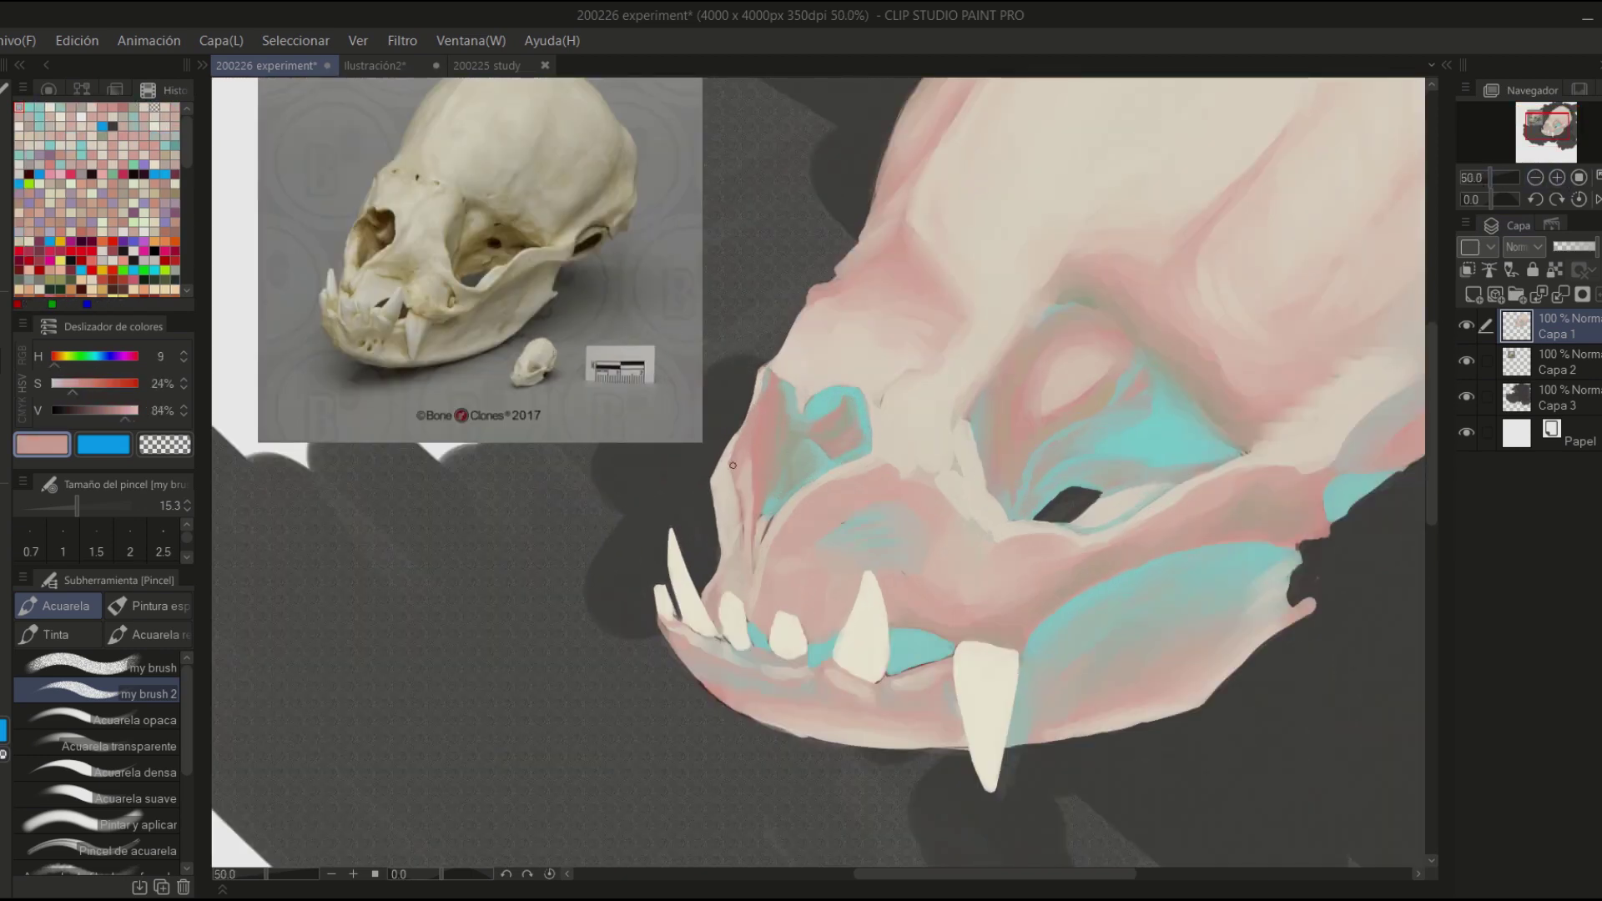
drag(991, 771, 551, 593)
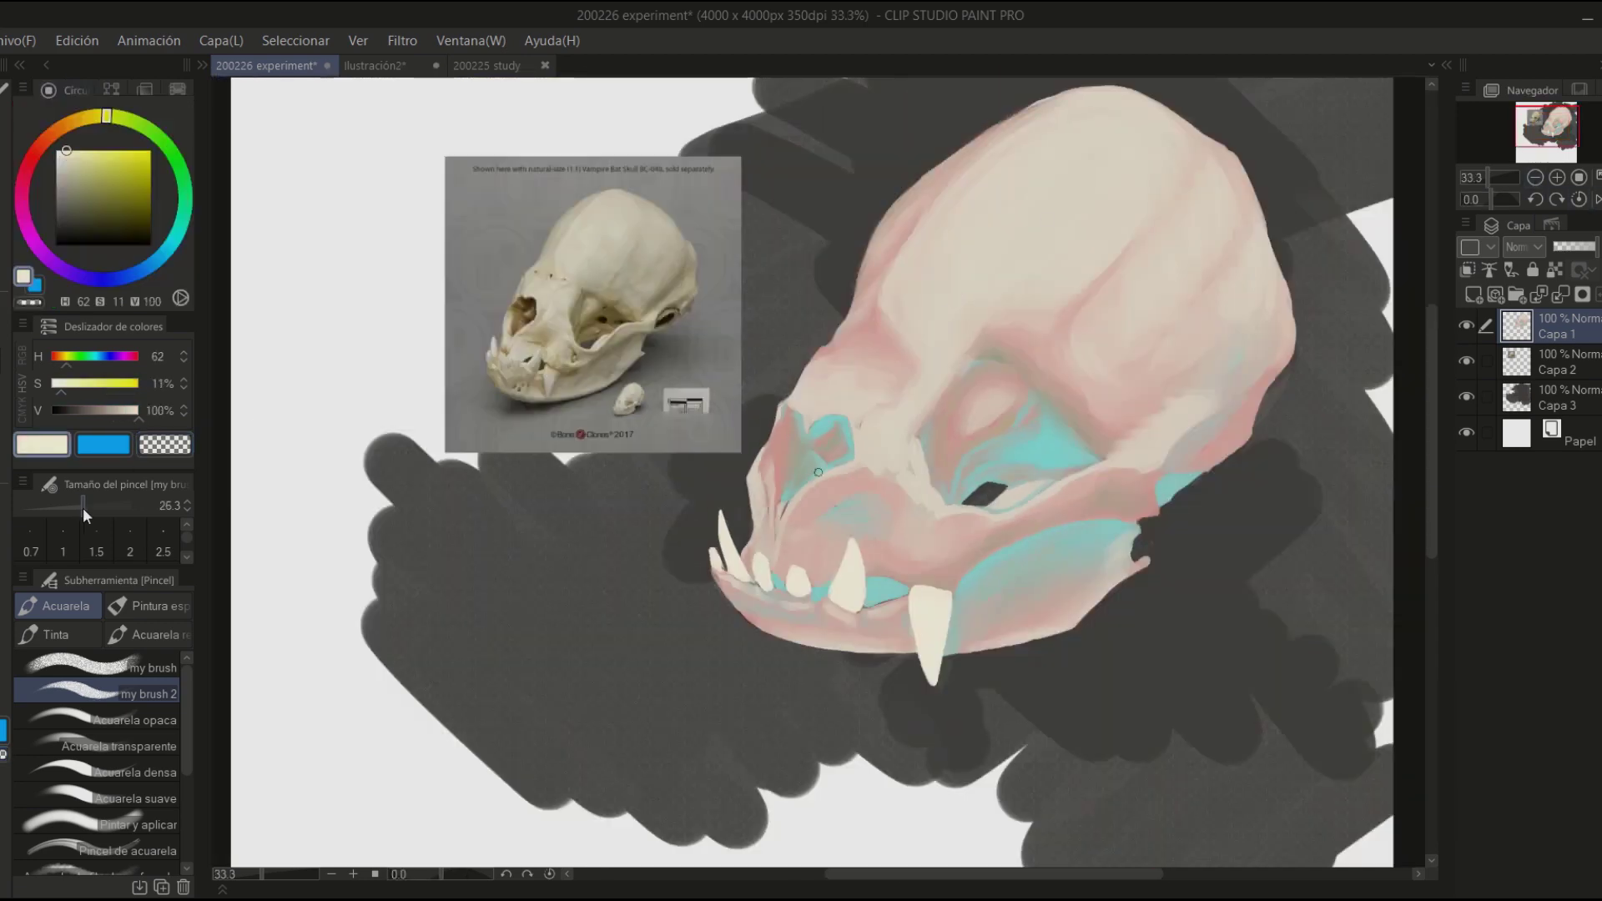
- Brighten the top of the cranium with pale yellow (H 62, S 11%, V 100%), enlarging the brush to 144.1
key(ctrl+minus)
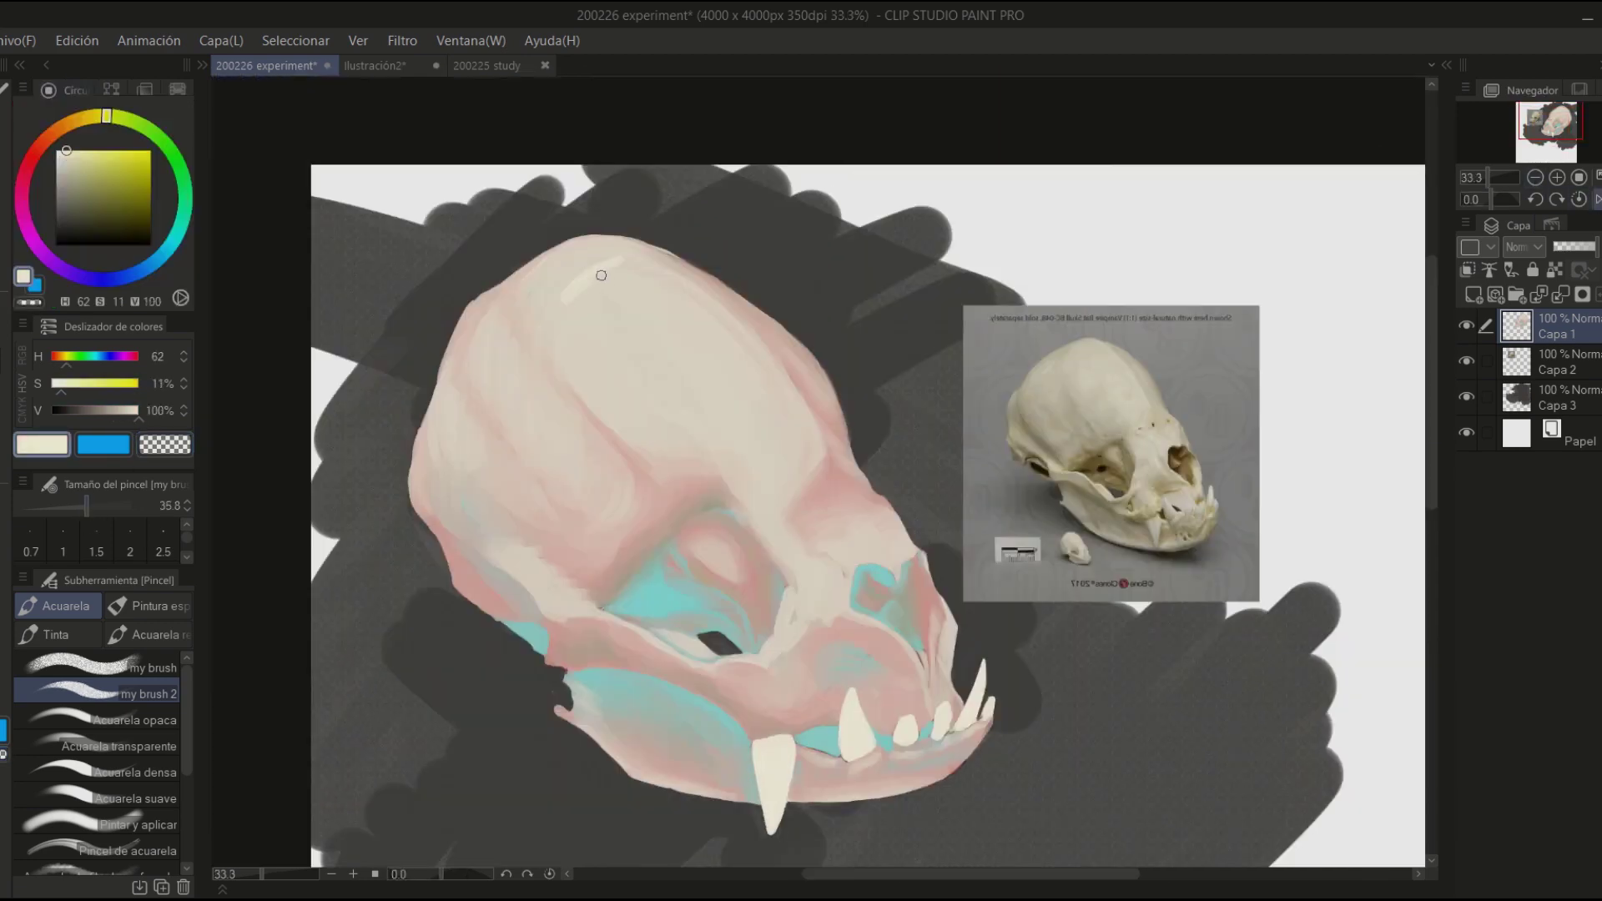
key(h)
key(h)
key(h)
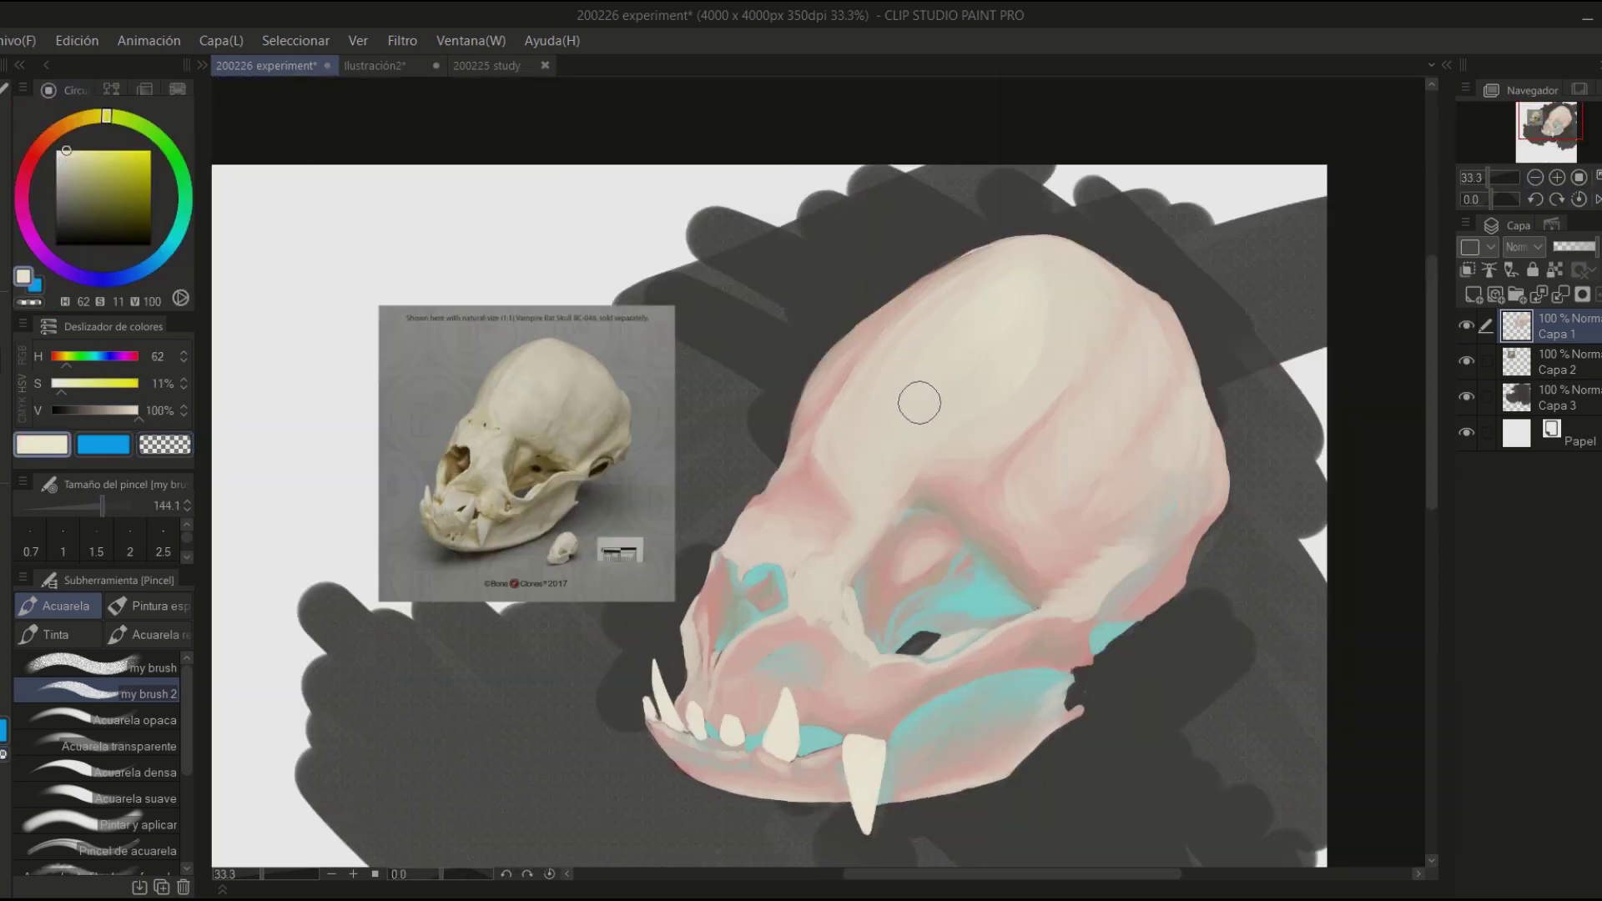
- Change the highlight hue to 81 and lighten the cranium and its rear side at brush sizes 212.1 and 45.1
click(132, 121)
drag(977, 326, 1011, 345)
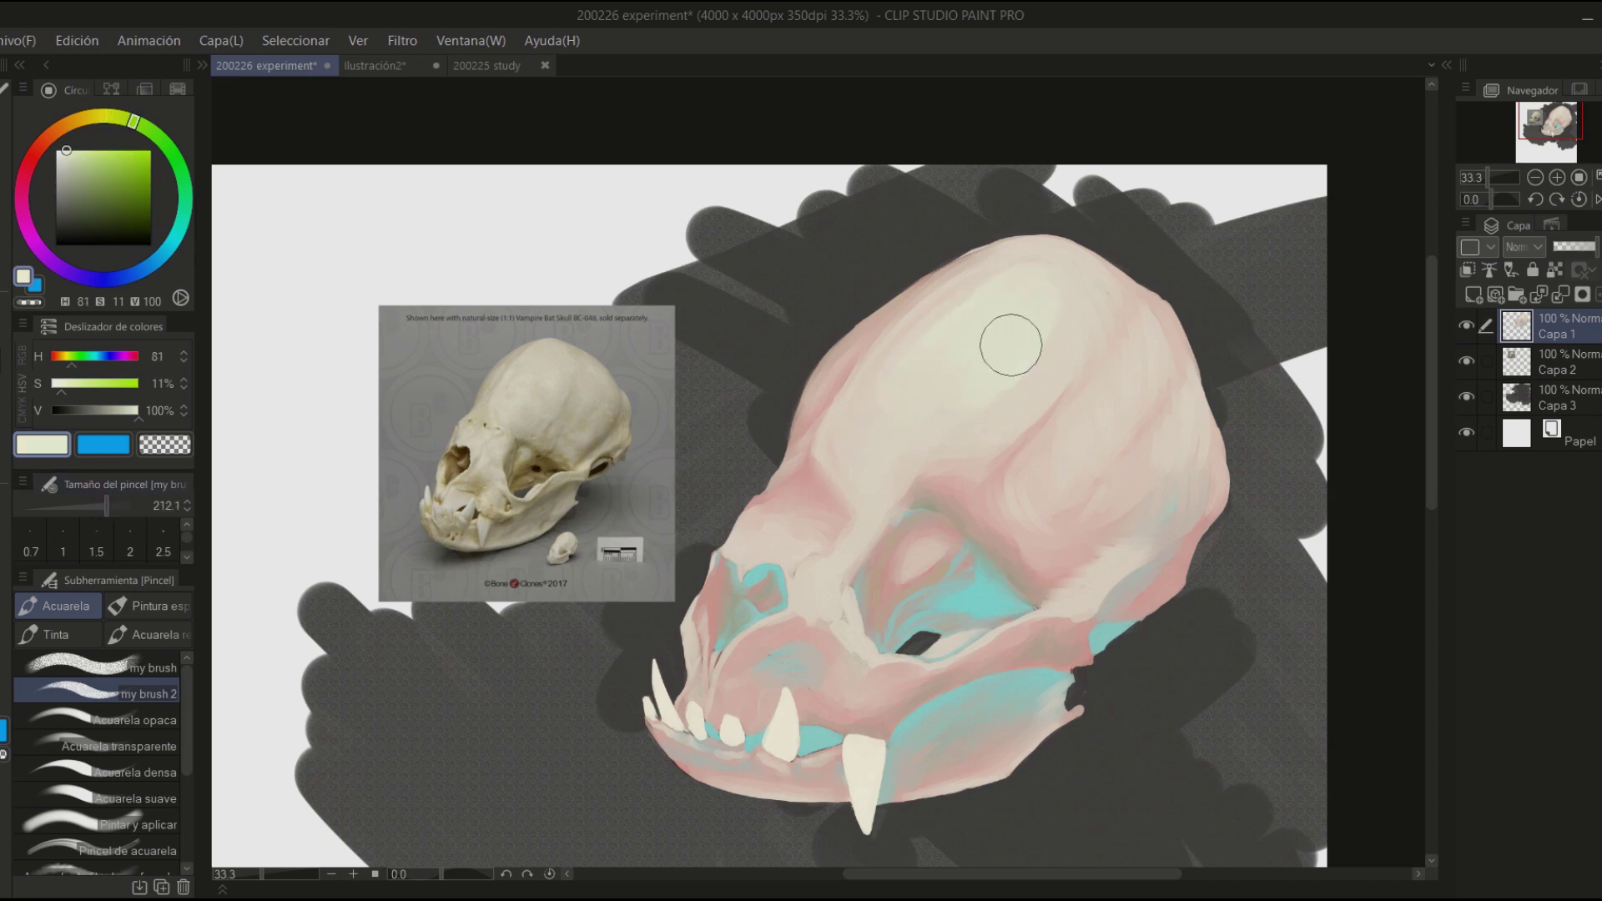
key(h)
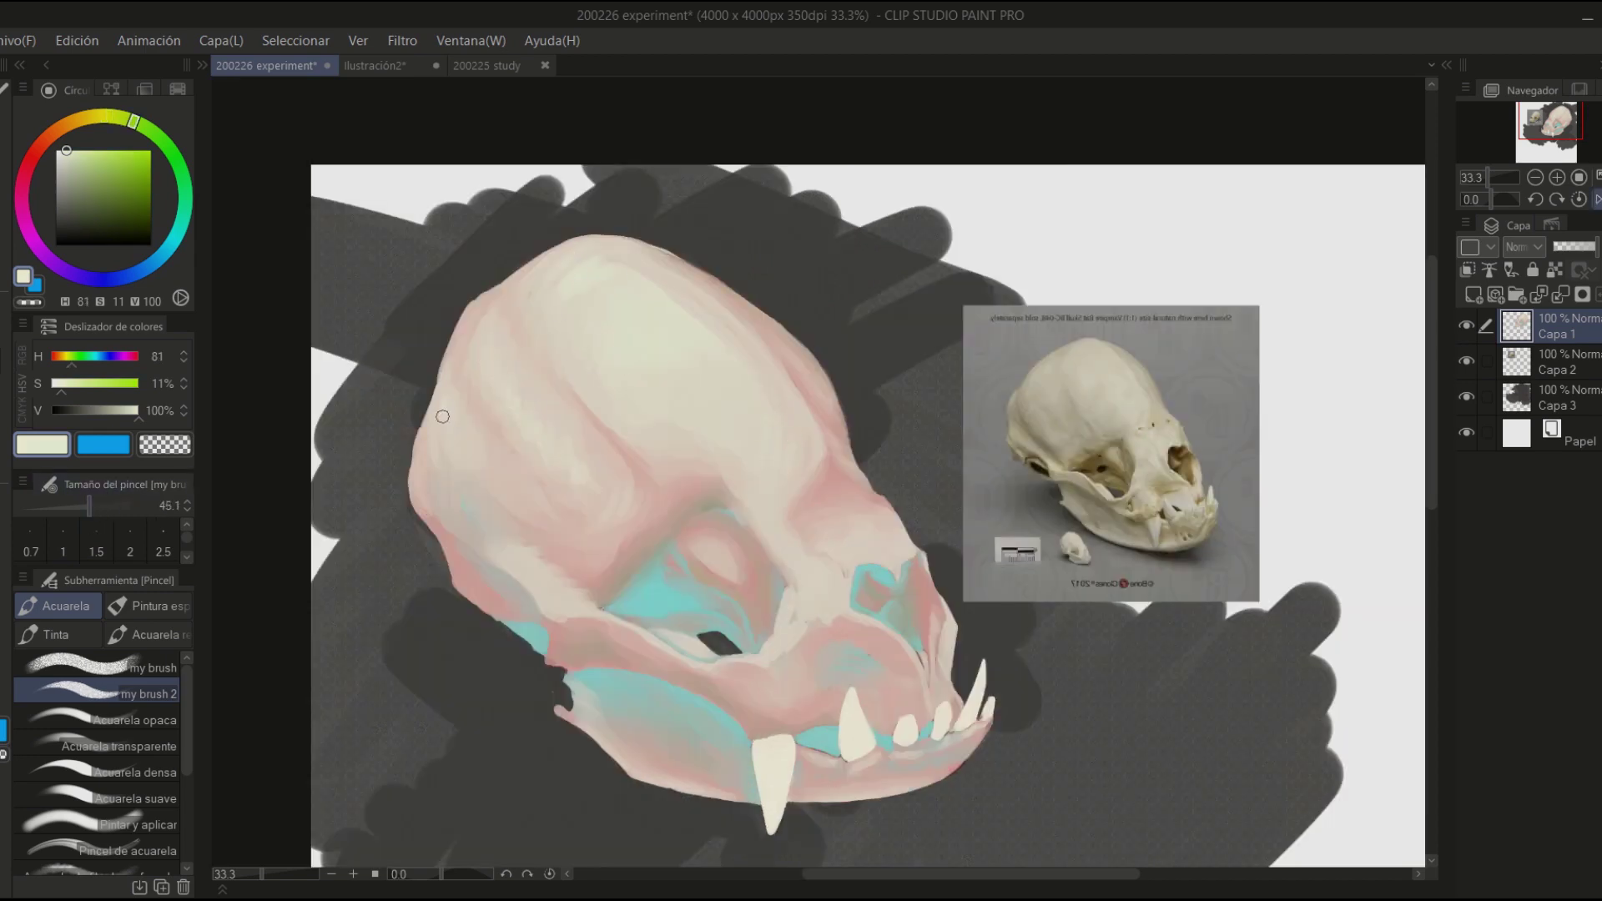
key(h)
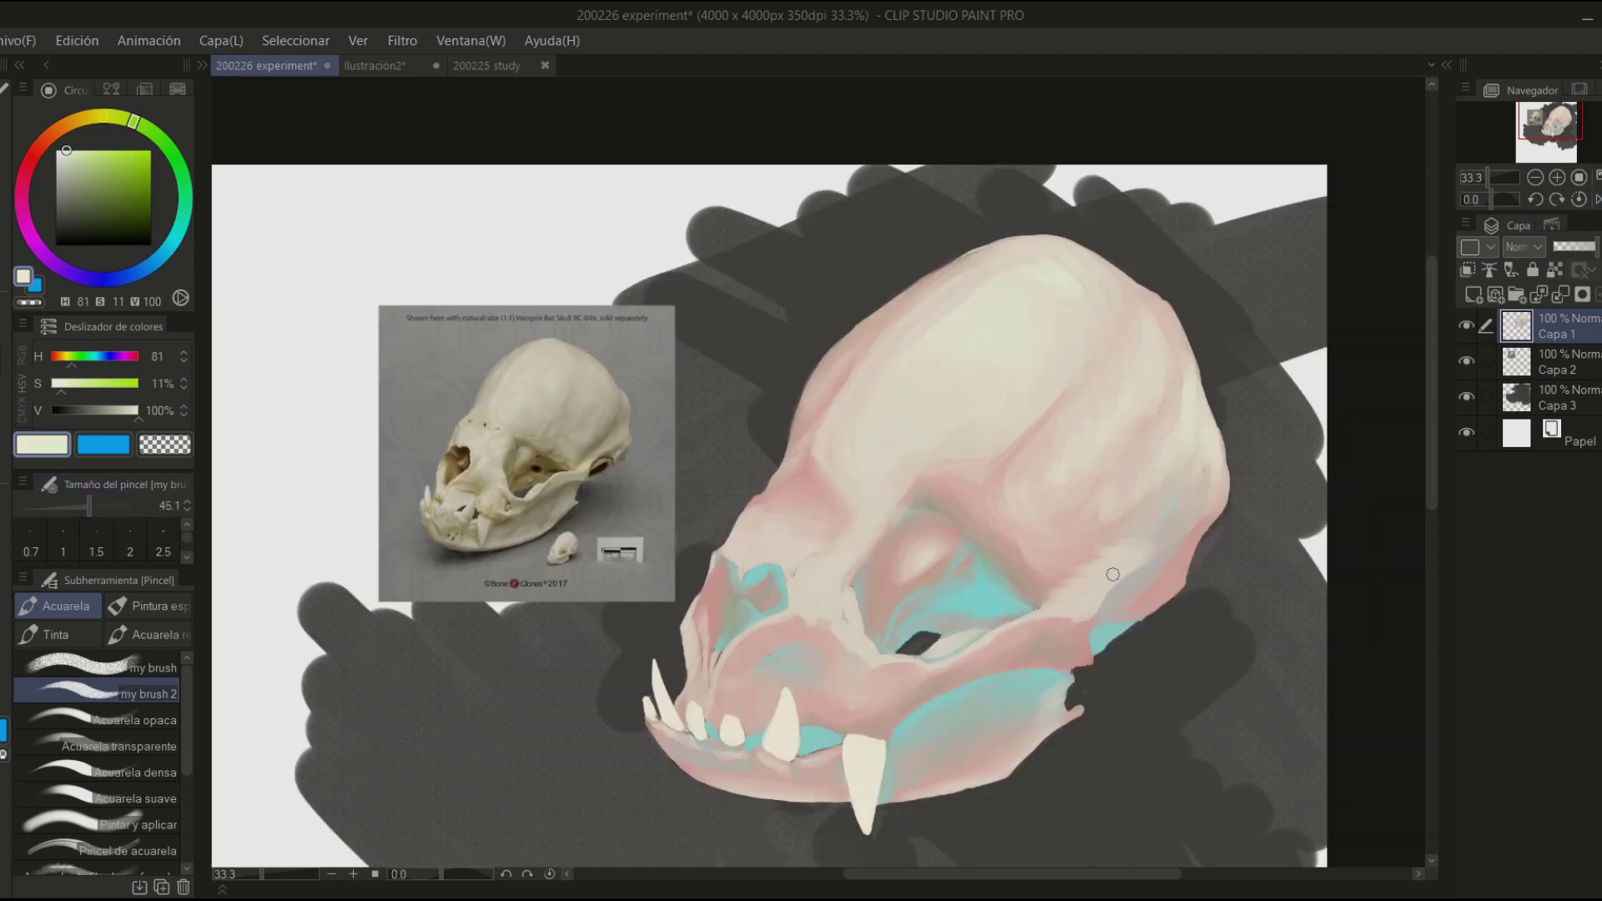
- Add pale highlights along the nasal opening's rim, the snout's front edge and the eye socket's lower rim at size 17
scroll(765, 556, up, 3)
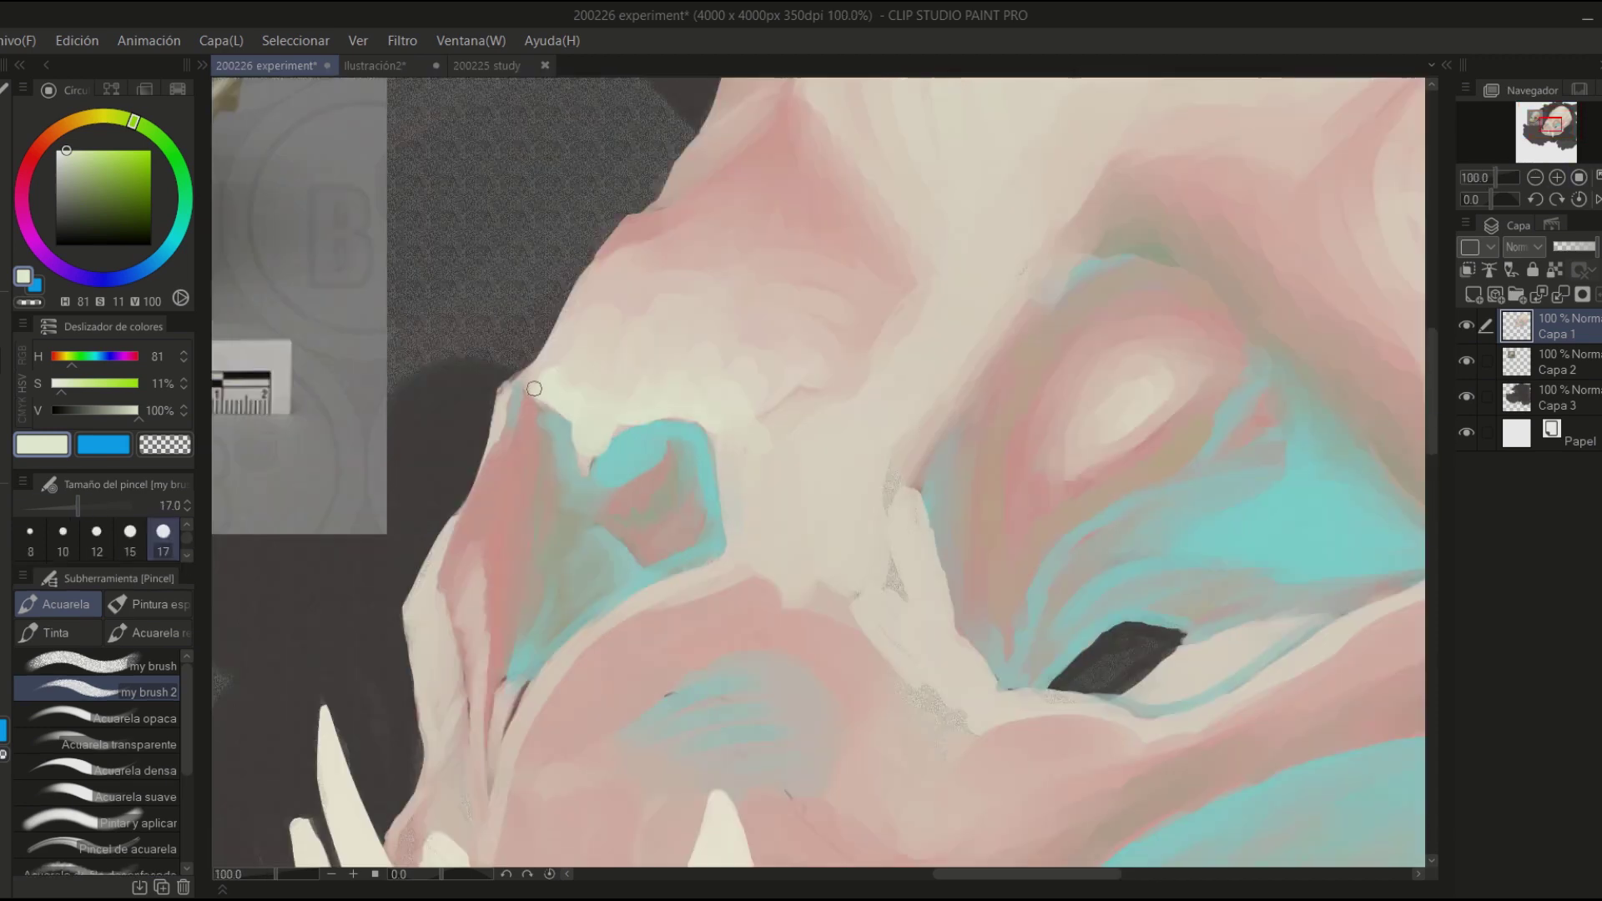
mouse_move(534, 388)
mouse_down()
mouse_move(734, 483)
mouse_move(535, 651)
mouse_move(497, 785)
mouse_up()
drag(451, 526, 413, 684)
scroll(585, 501, down, 1)
drag(584, 501, 1151, 519)
mouse_move(1004, 806)
mouse_down()
mouse_move(940, 784)
mouse_move(1008, 785)
mouse_move(1015, 758)
mouse_move(964, 720)
mouse_move(1043, 660)
mouse_up()
mouse_move(1152, 744)
mouse_down()
mouse_move(991, 378)
mouse_move(1040, 369)
mouse_move(1080, 450)
mouse_move(1029, 476)
mouse_move(1023, 335)
mouse_up()
- Blend soft beige (H 42, S 10%, V 93%) over the muzzle above the teeth at brush size 114.2
key(ctrl+at)
key(h)
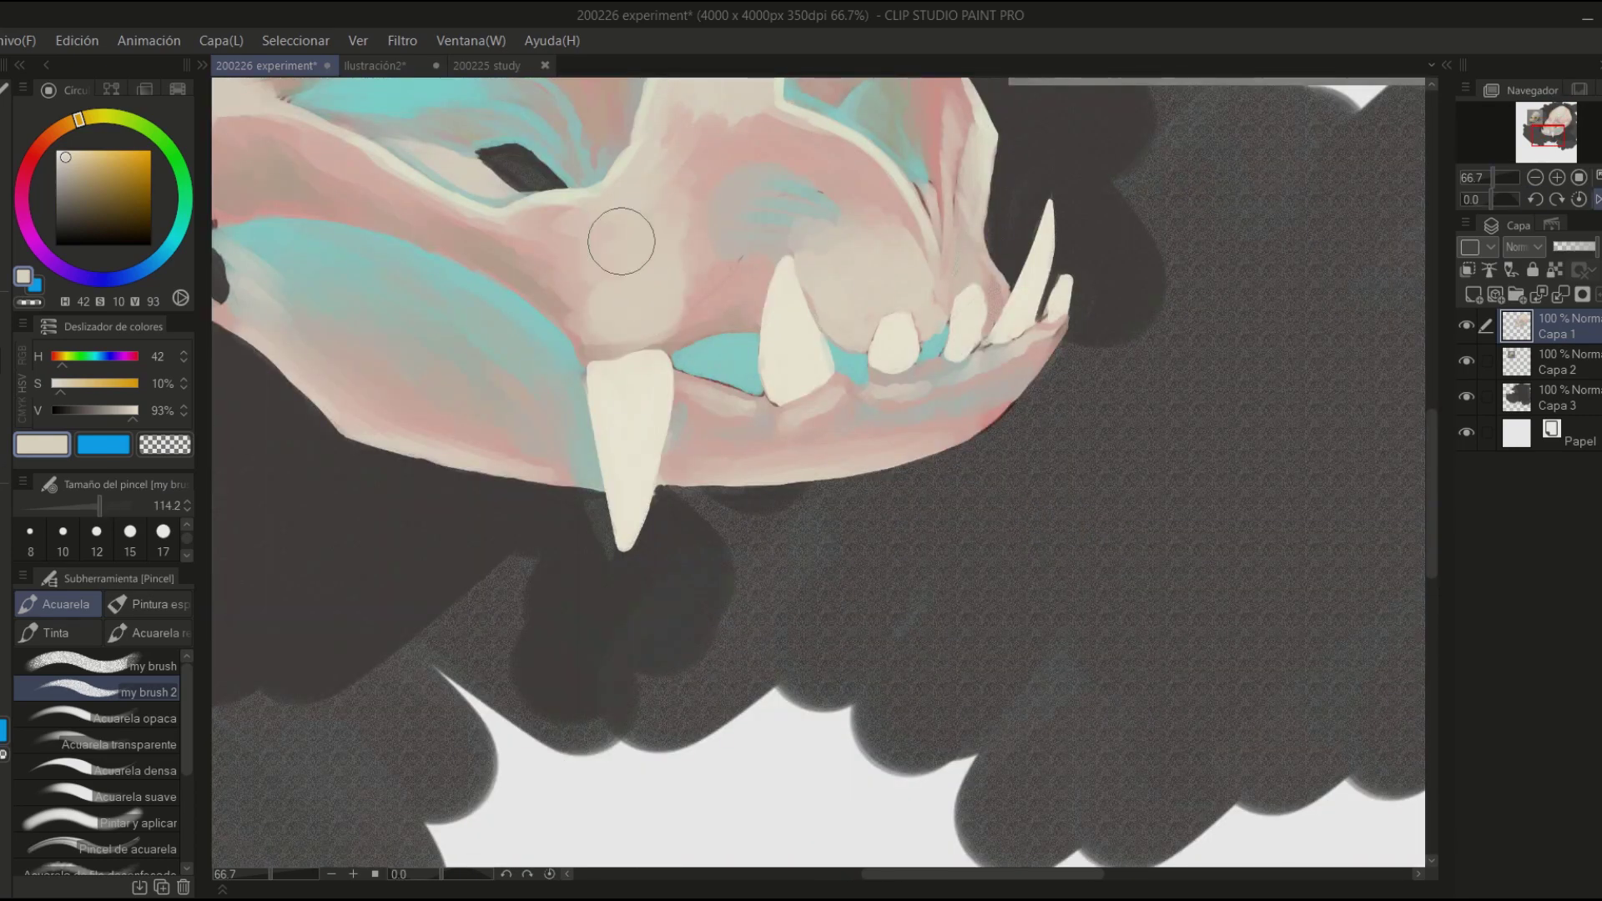
key(h)
- Tidy the teeth and the gaps between them with sampled cream, pink and teal, reducing the brush to 20.8
alt+click(733, 322)
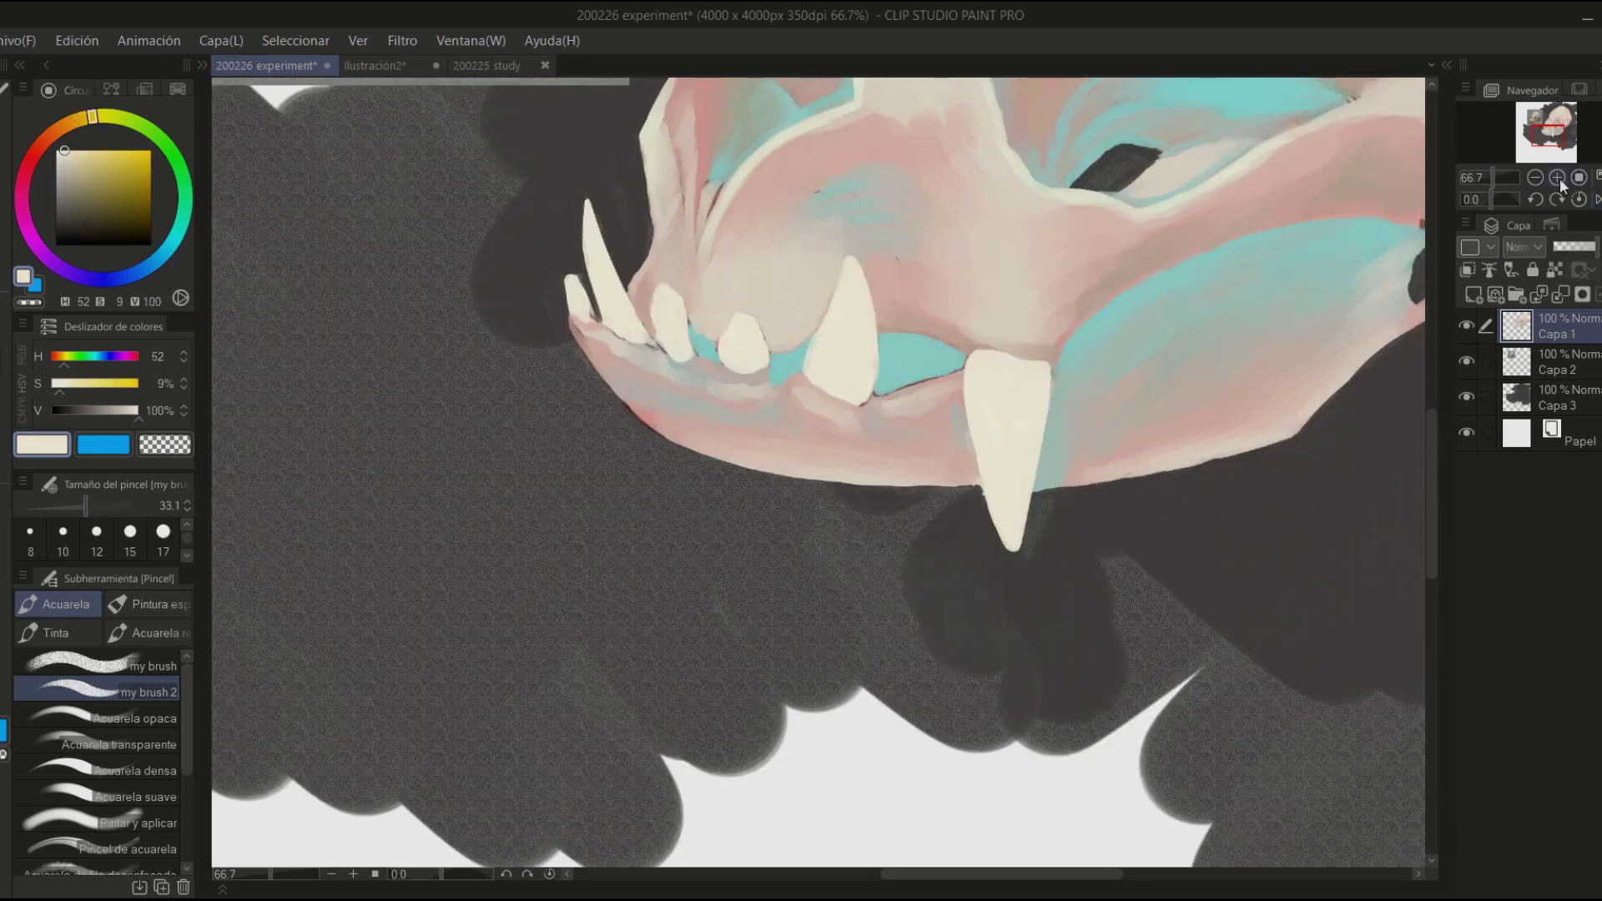
key(ctrl+plus)
alt+click(583, 207)
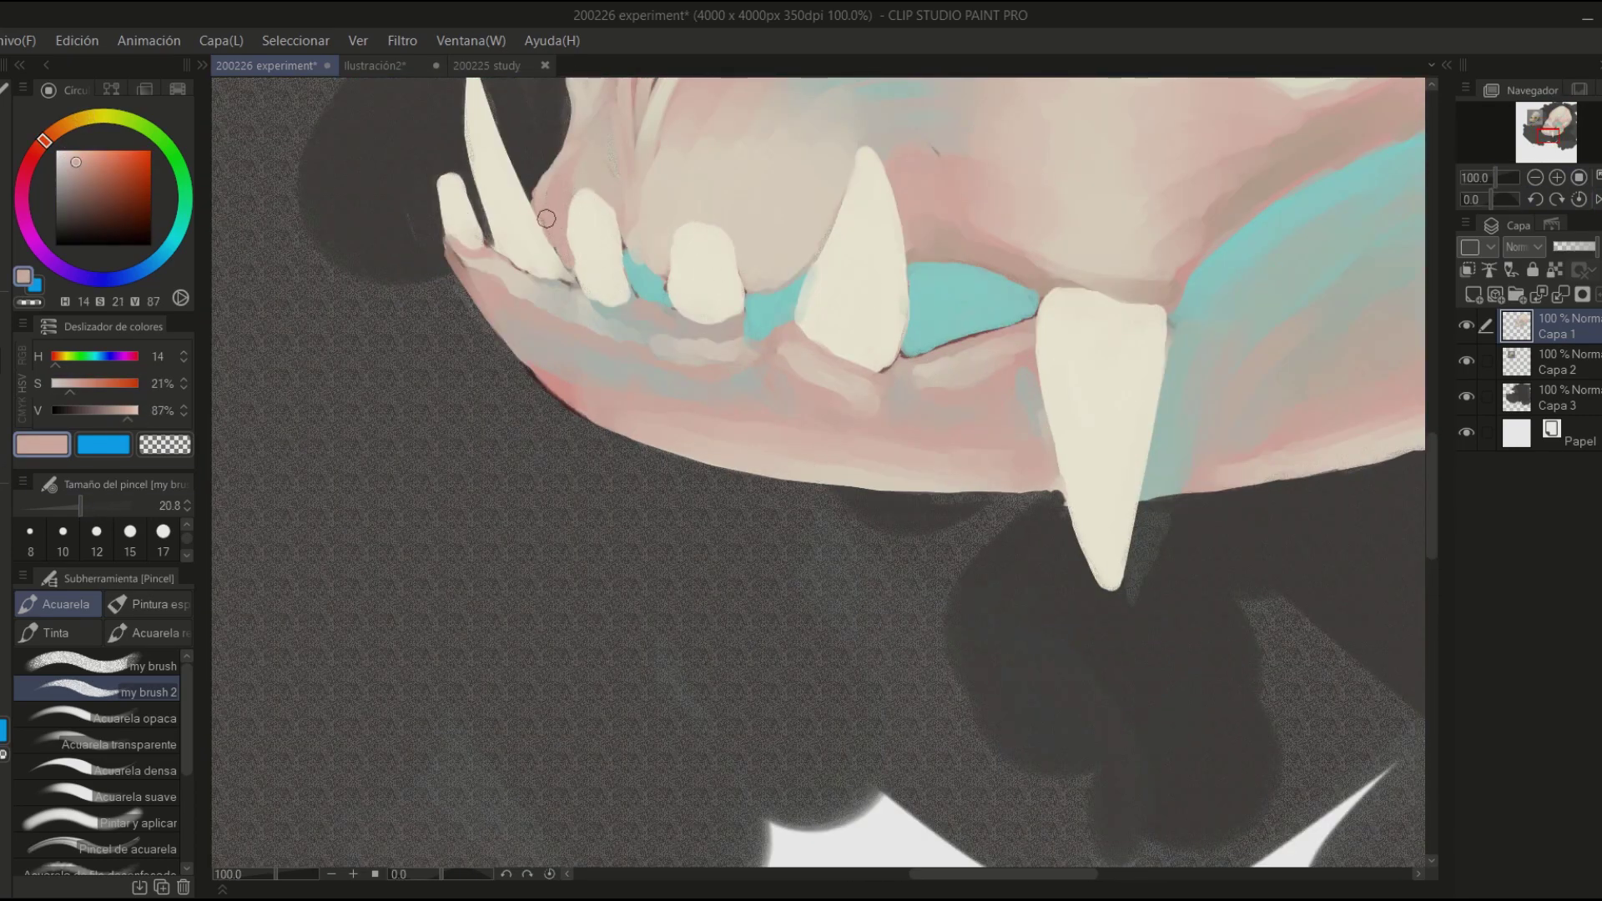
alt+click(539, 255)
alt+click(638, 272)
alt+click(762, 274)
- Shade the back of the cheekbone with grey-green (H 79, S 14%, V 68%) and trim the jaw notch with transparent colour
drag(1551, 137, 1554, 125)
key(ctrl+minus)
alt+click(804, 331)
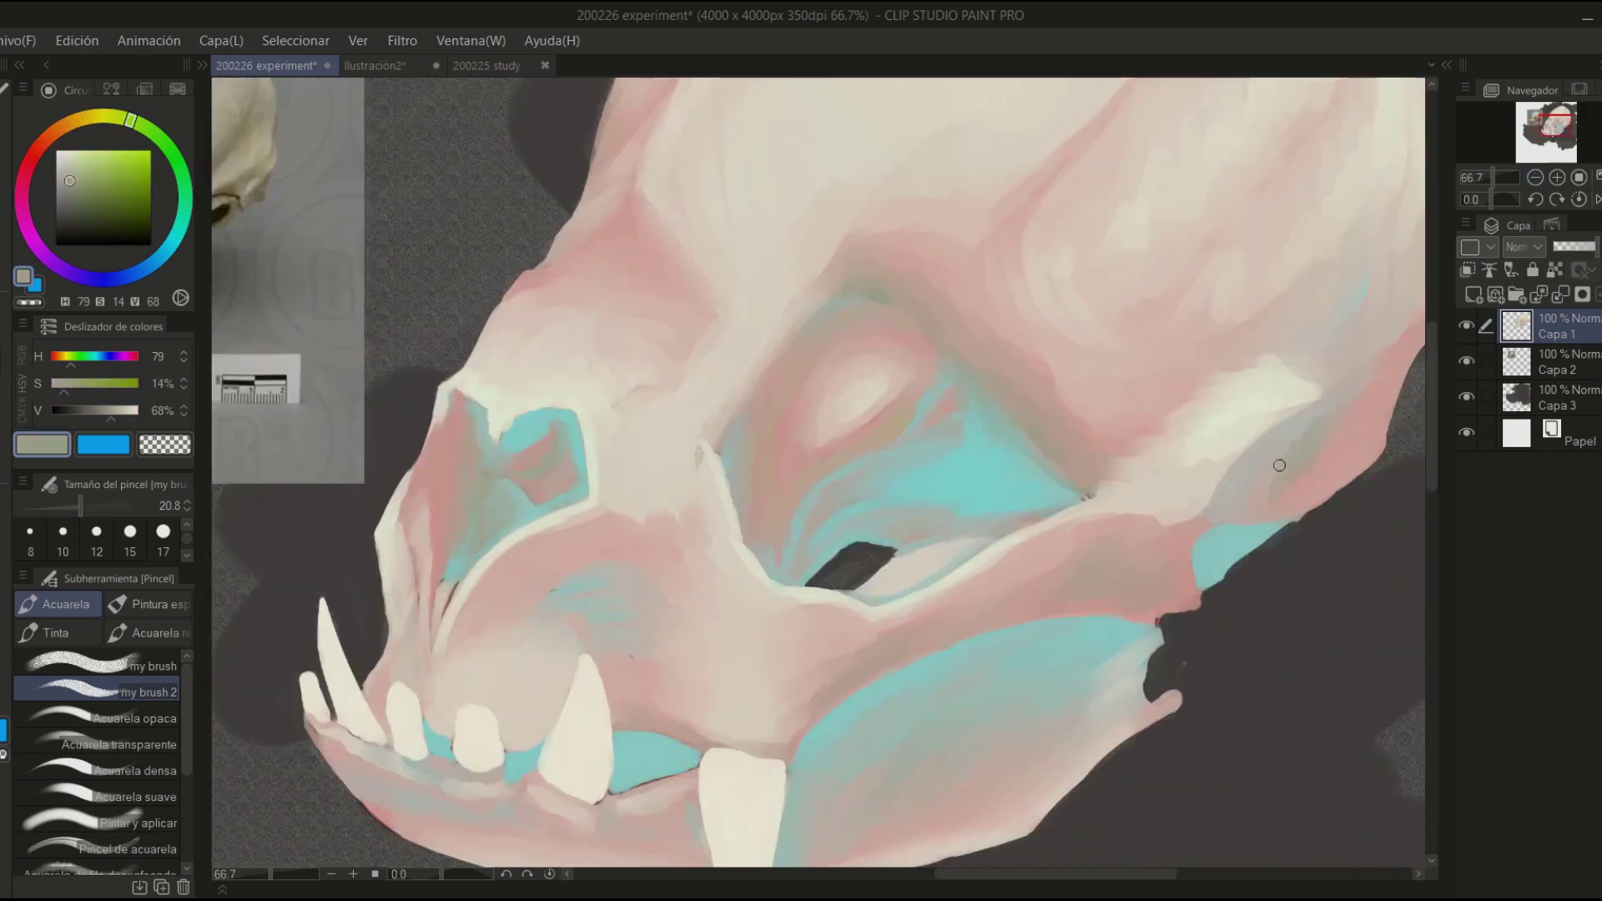
drag(1259, 468, 1021, 494)
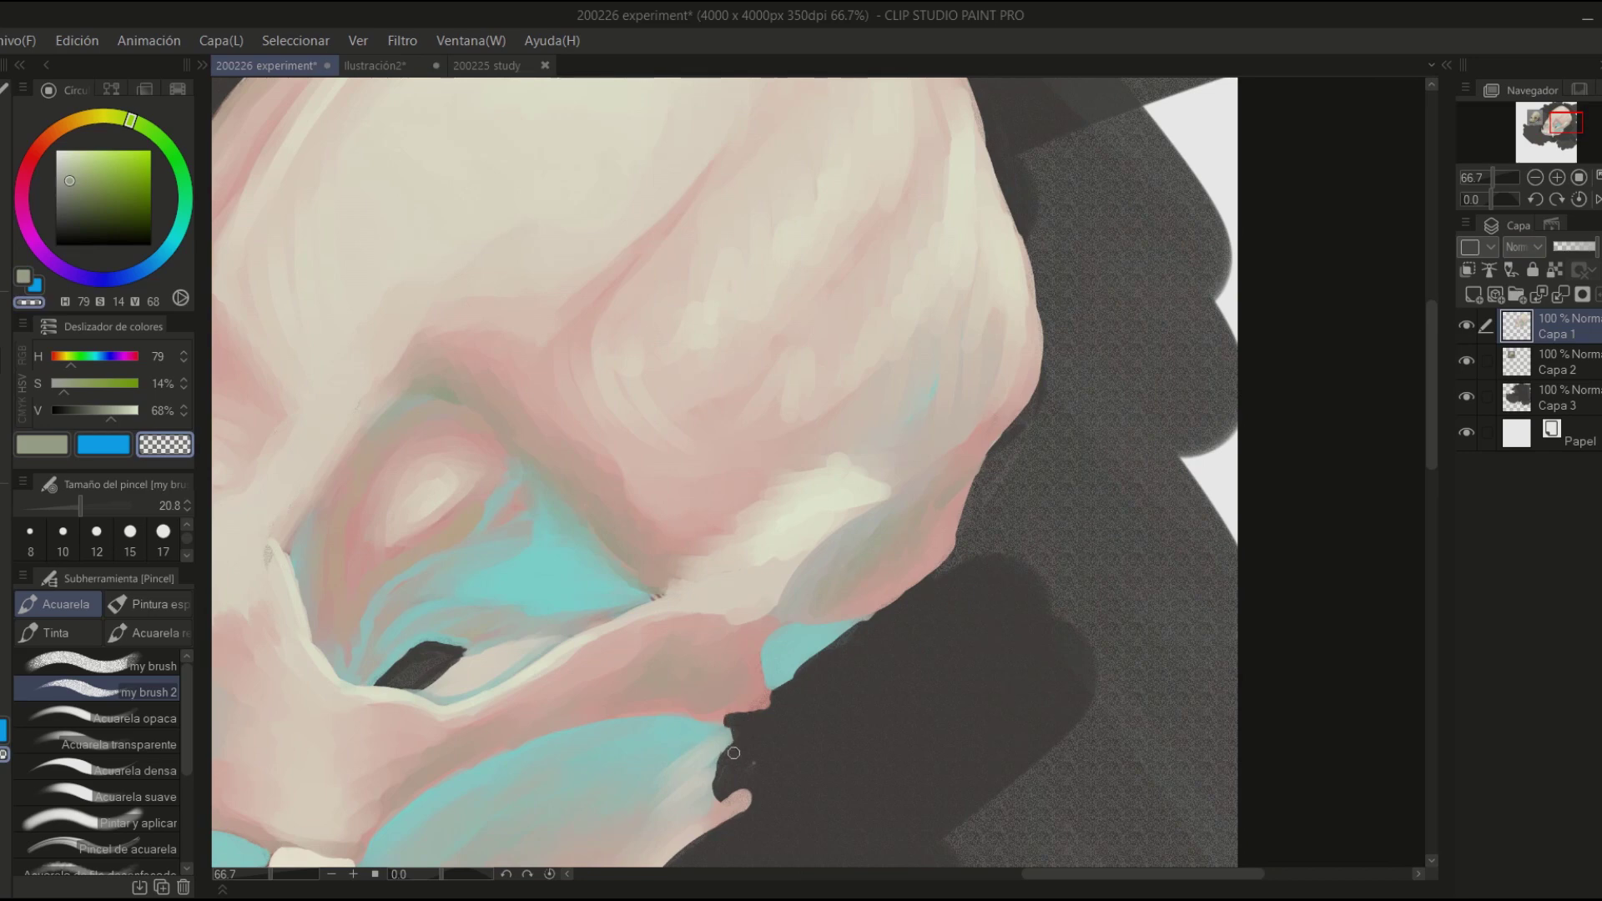
scroll(734, 753, down, 4)
- Paint grey-green shading (H 73, S 13%, V 68%) over the teal inside the eye socket at size 20.8
scroll(834, 501, up, 2)
drag(893, 501, 788, 245)
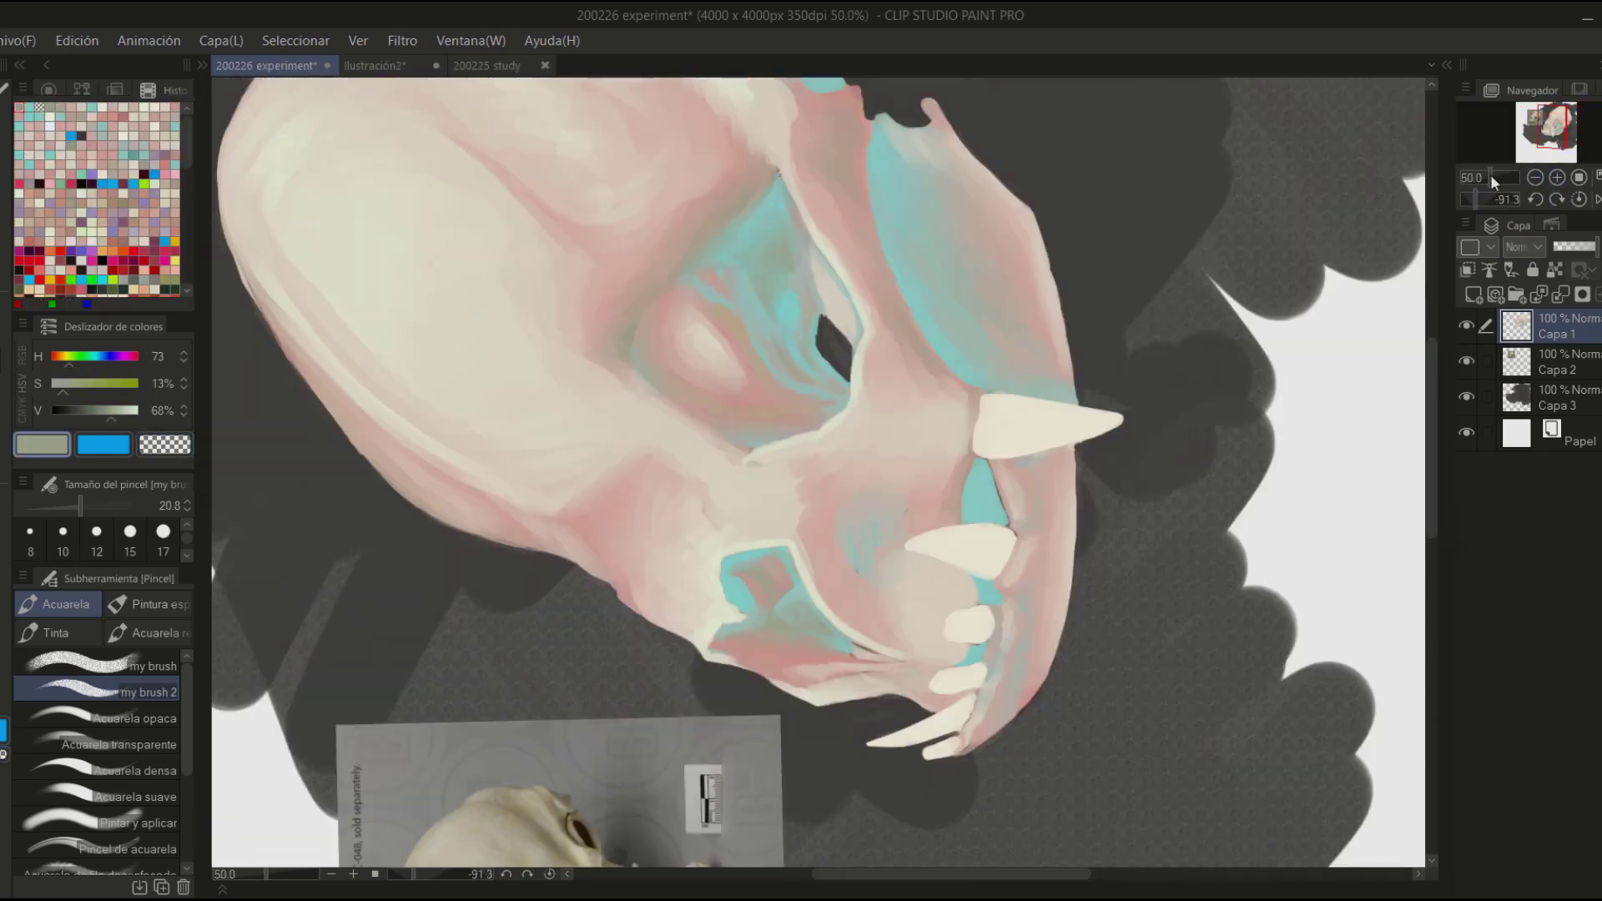
key(ctrl+at)
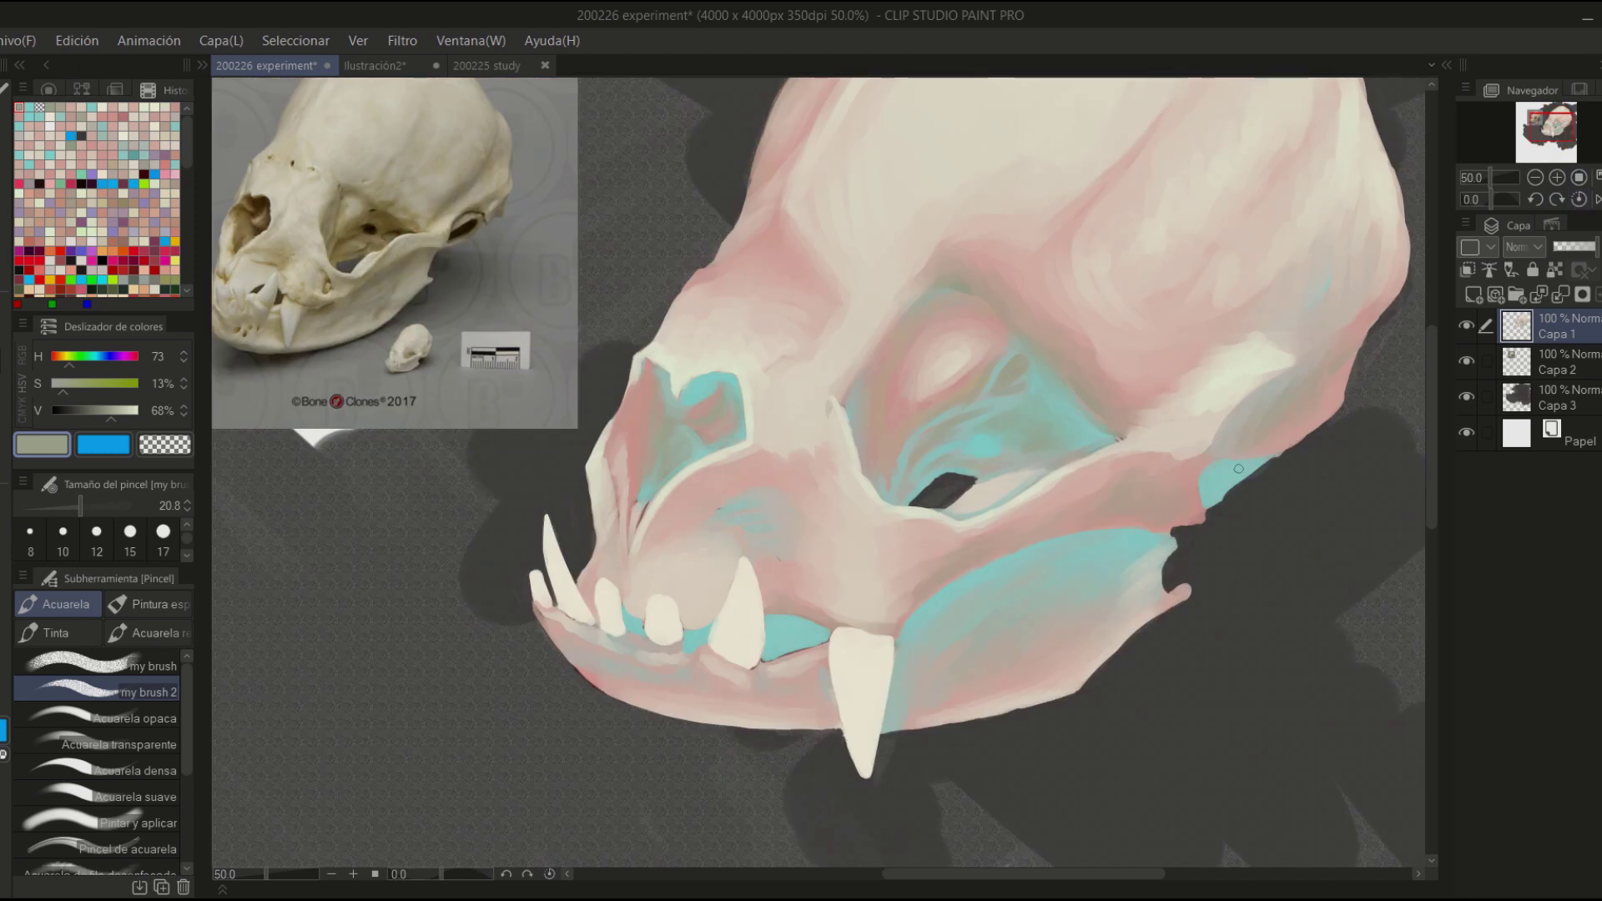
- Fill out the dark grey background around the skull on layer Capa 3 at brush size 459.8
scroll(1239, 469, down, 2)
click(1535, 398)
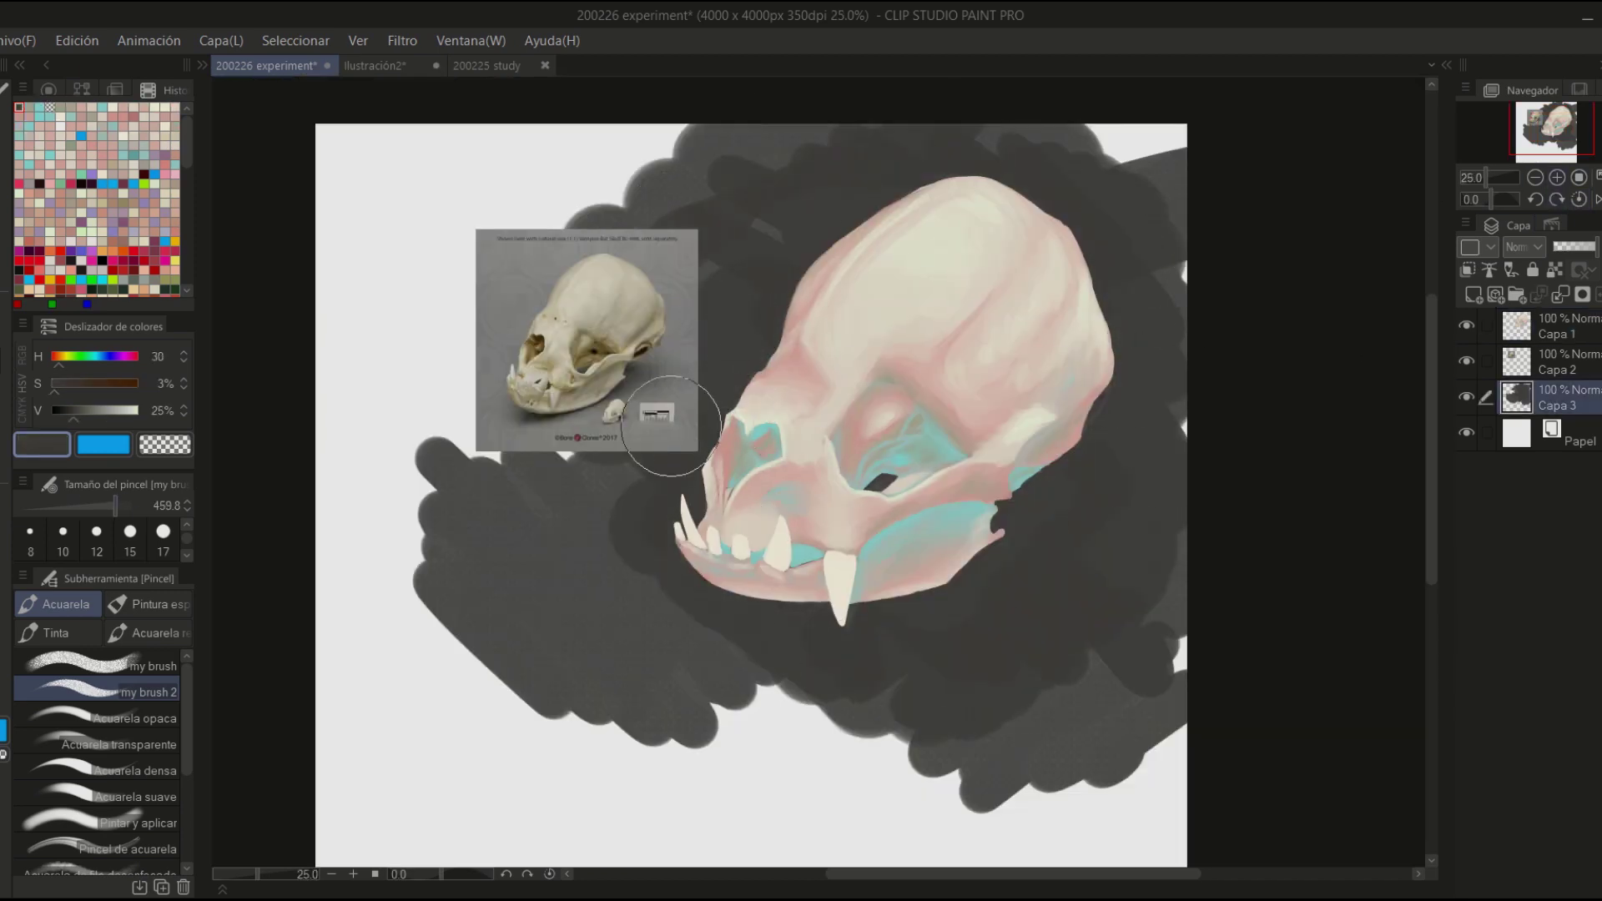
- Try to erase the rough outer part of the dark background with transparent colour and the Más fuerte eraser
key(c)
mouse_move(467, 601)
mouse_down()
mouse_move(551, 693)
mouse_move(780, 117)
mouse_up()
key(e)
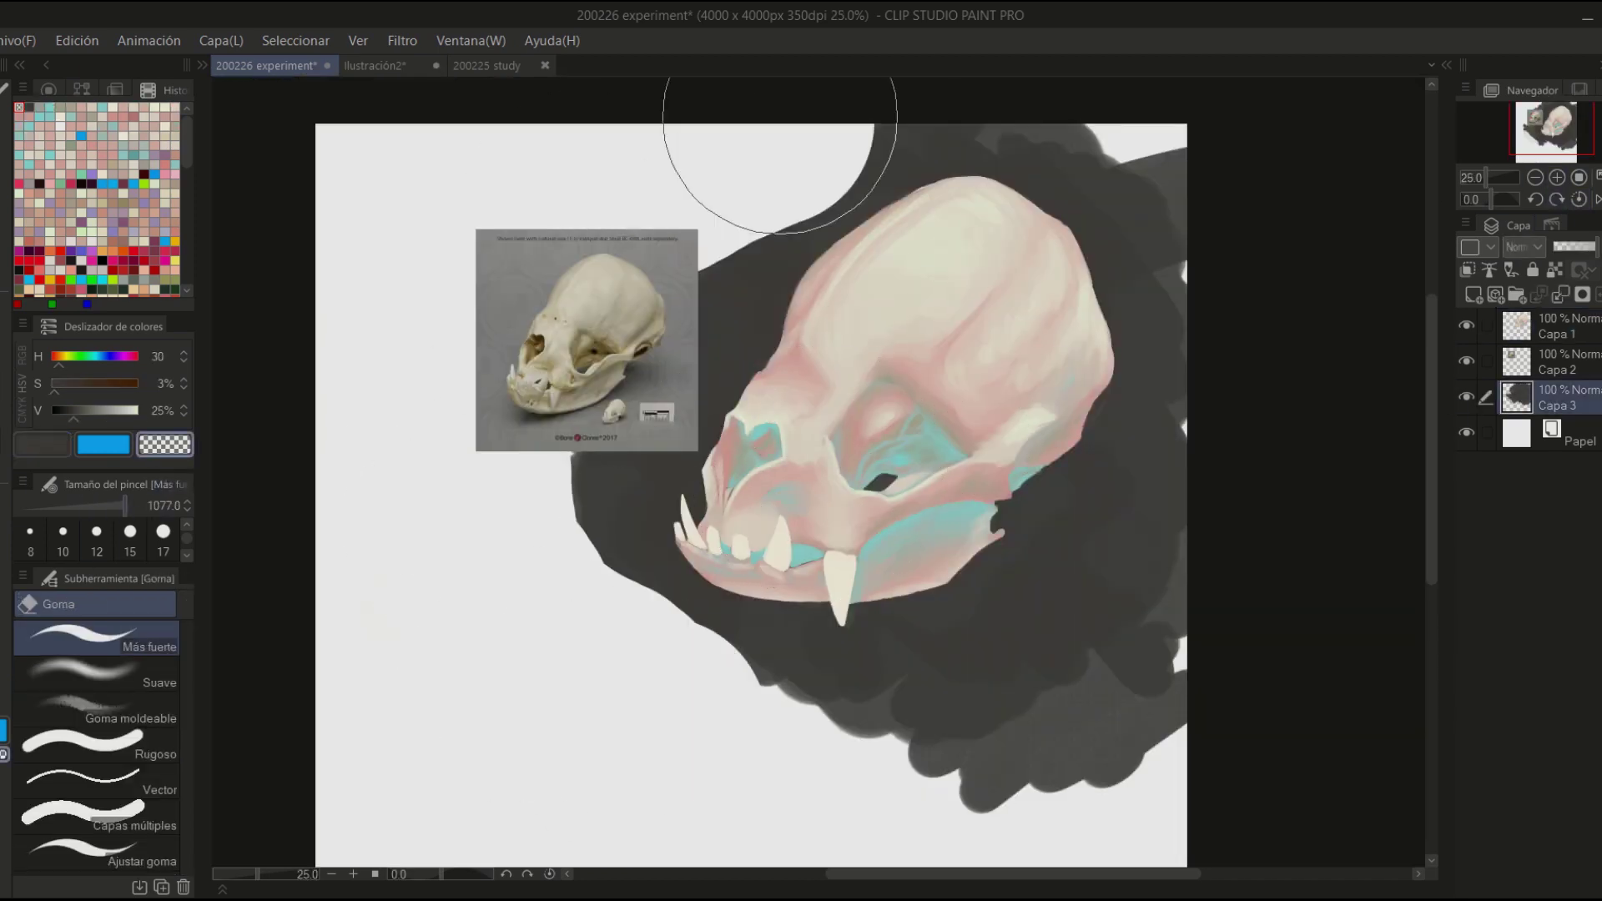
key(ctrl+z)
key(ctrl+z)
key(ctrl+z)
key(ctrl+z)
key(Tab)
scroll(834, 468, up, 1)
click(1466, 324)
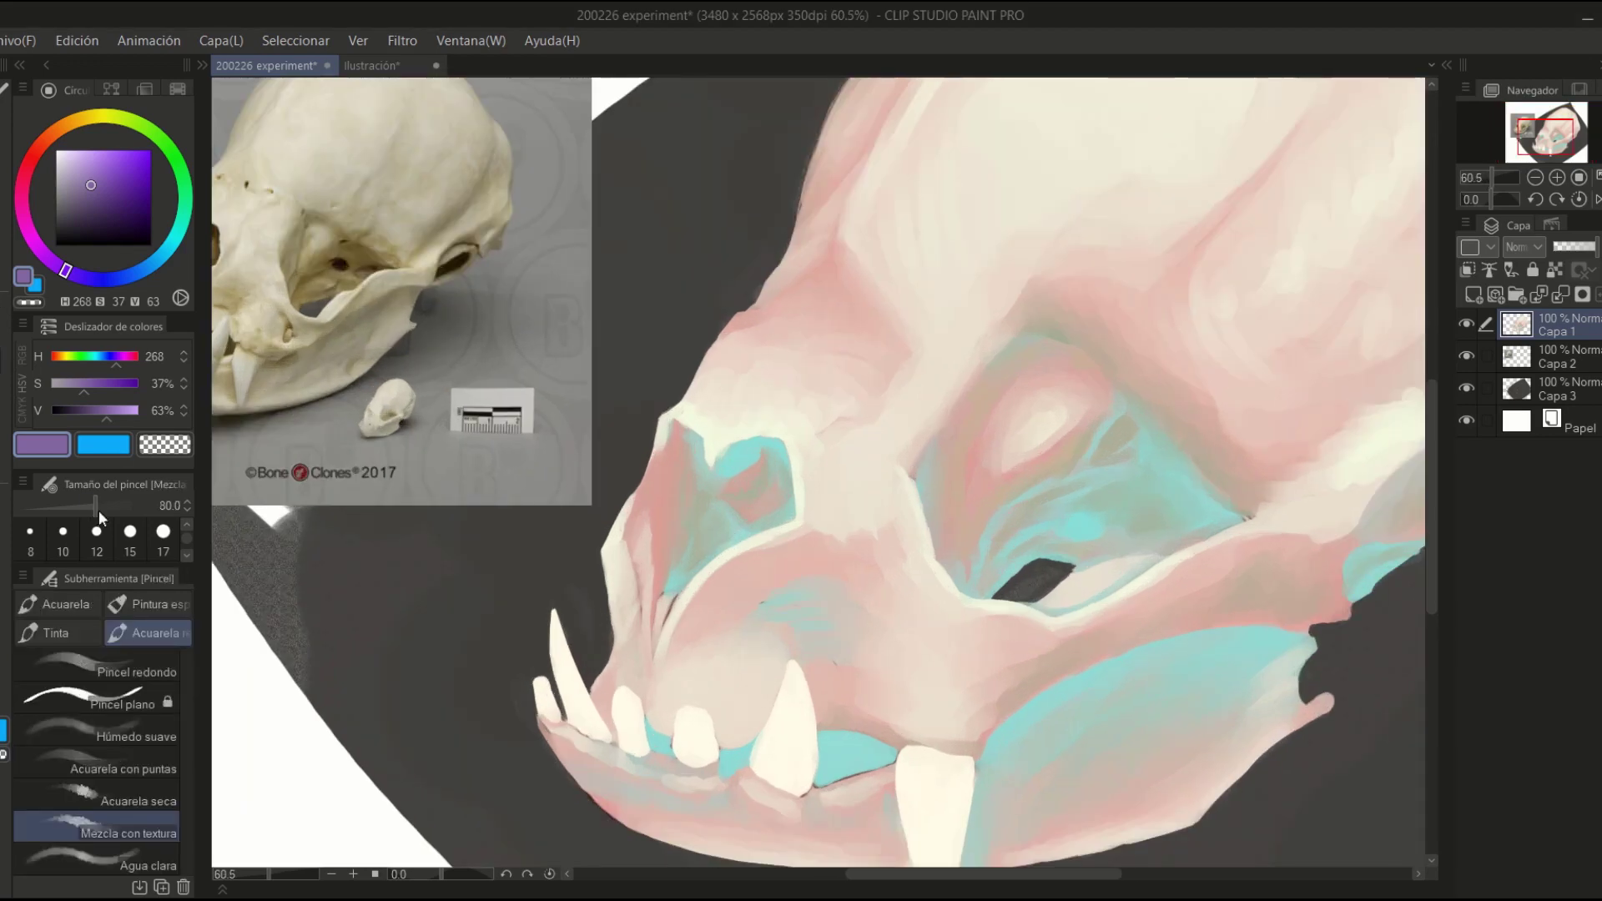
- Paint purple shading (H 268, S 37%, V 63%) along the upper inner edge of the eye socket with my brush
mouse_move(950, 557)
mouse_down()
mouse_move(929, 465)
mouse_move(1001, 373)
mouse_up()
click(1596, 200)
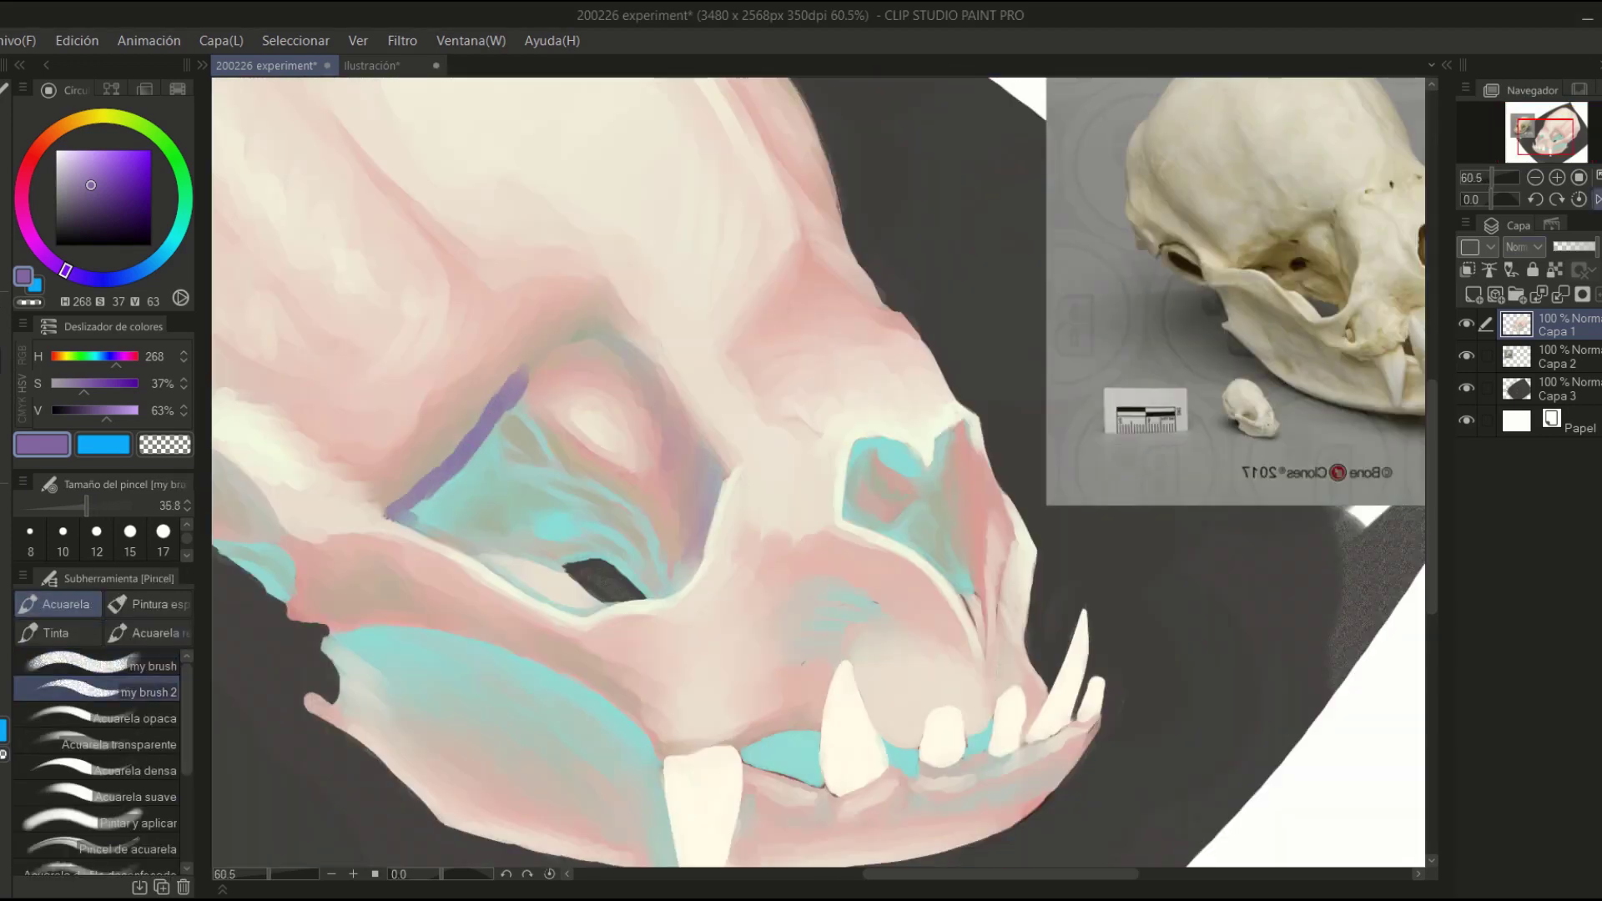
click(1595, 200)
drag(1102, 355, 1182, 476)
mouse_move(1168, 401)
mouse_down()
mouse_move(1204, 480)
mouse_move(1115, 418)
mouse_move(1119, 350)
mouse_up()
click(1596, 200)
drag(585, 327, 384, 510)
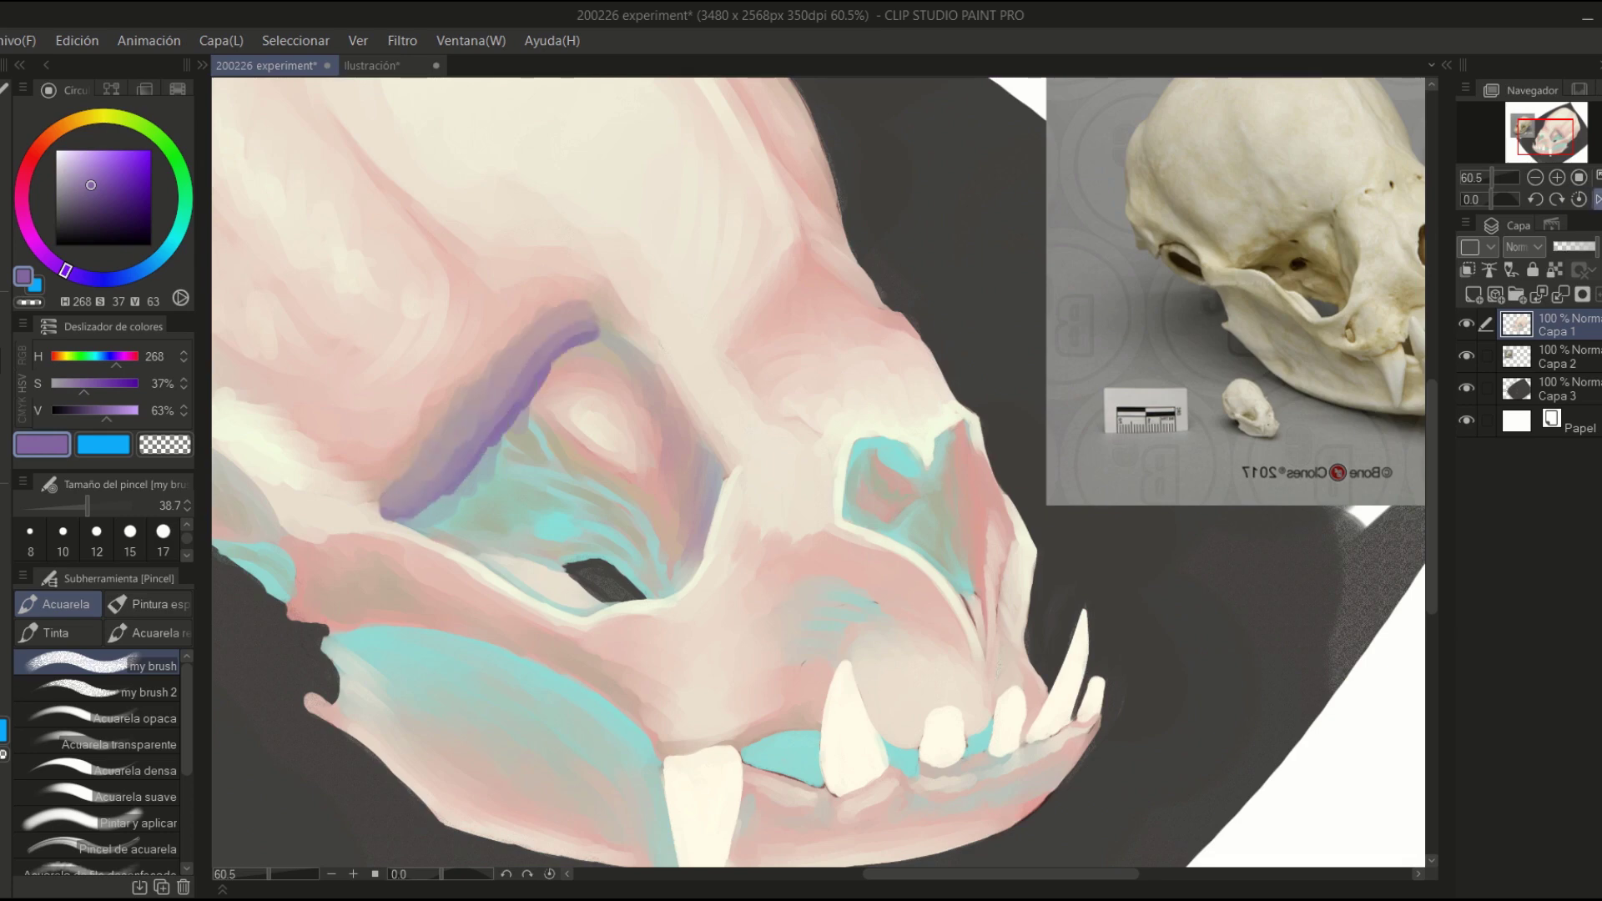
click(1596, 200)
- Blend the same purple into the teal part of the lower jaw behind the long fang with my brush 2
key(ctrl+0)
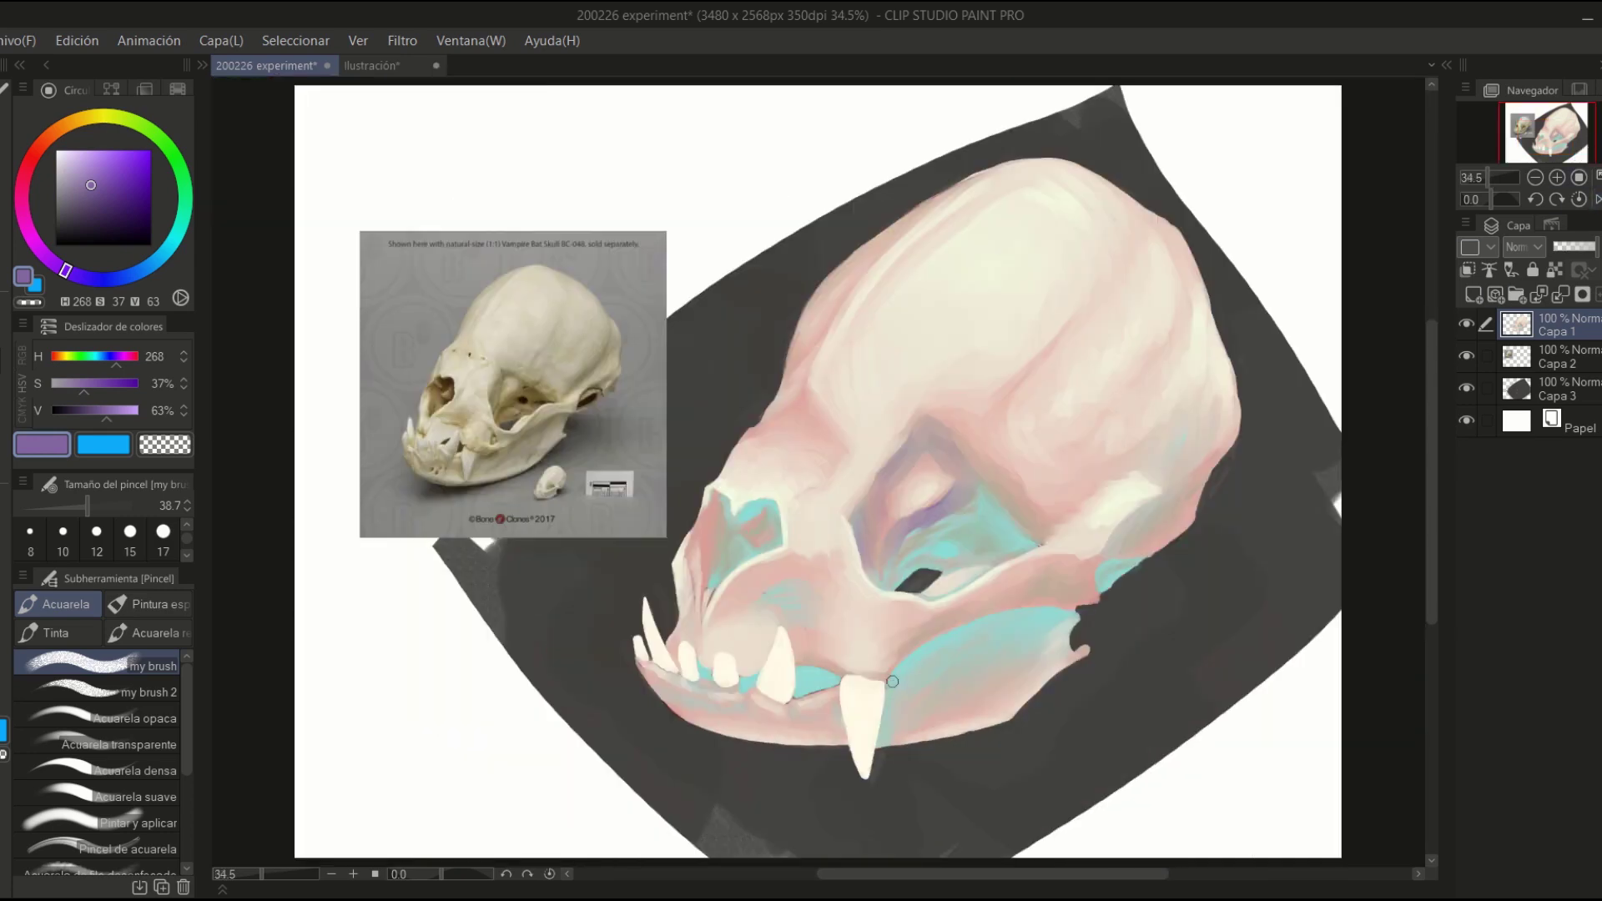
key(period)
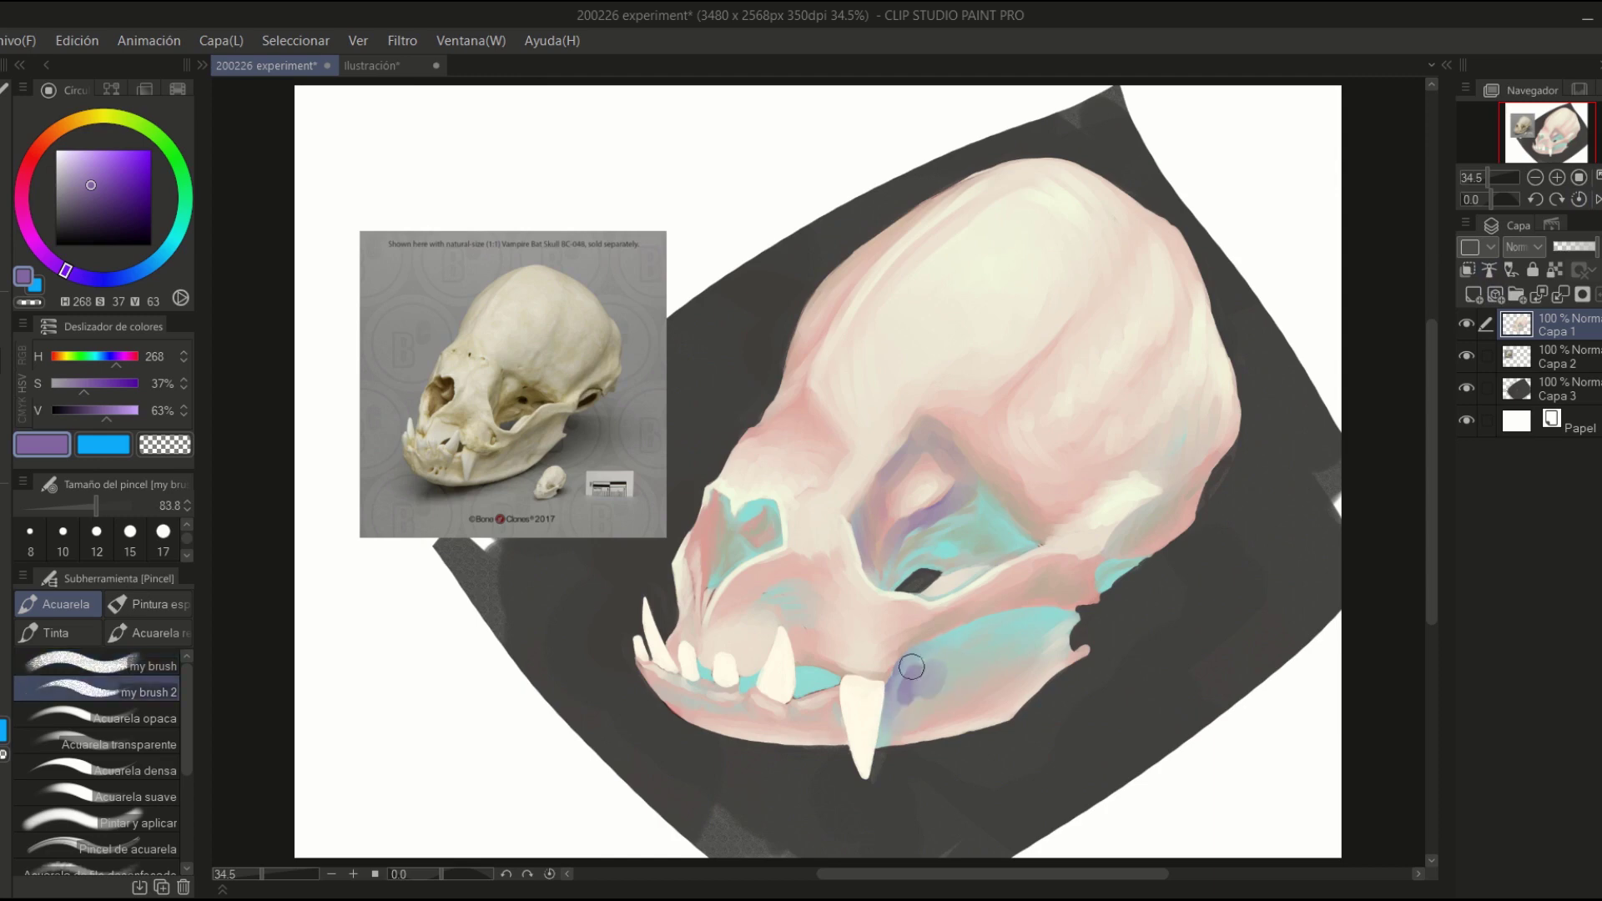
alt+click(968, 655)
scroll(968, 655, up, 2)
- Fill the teal gaps between the teeth with solid purple (H 268, S 37%, V 63%)
key(x)
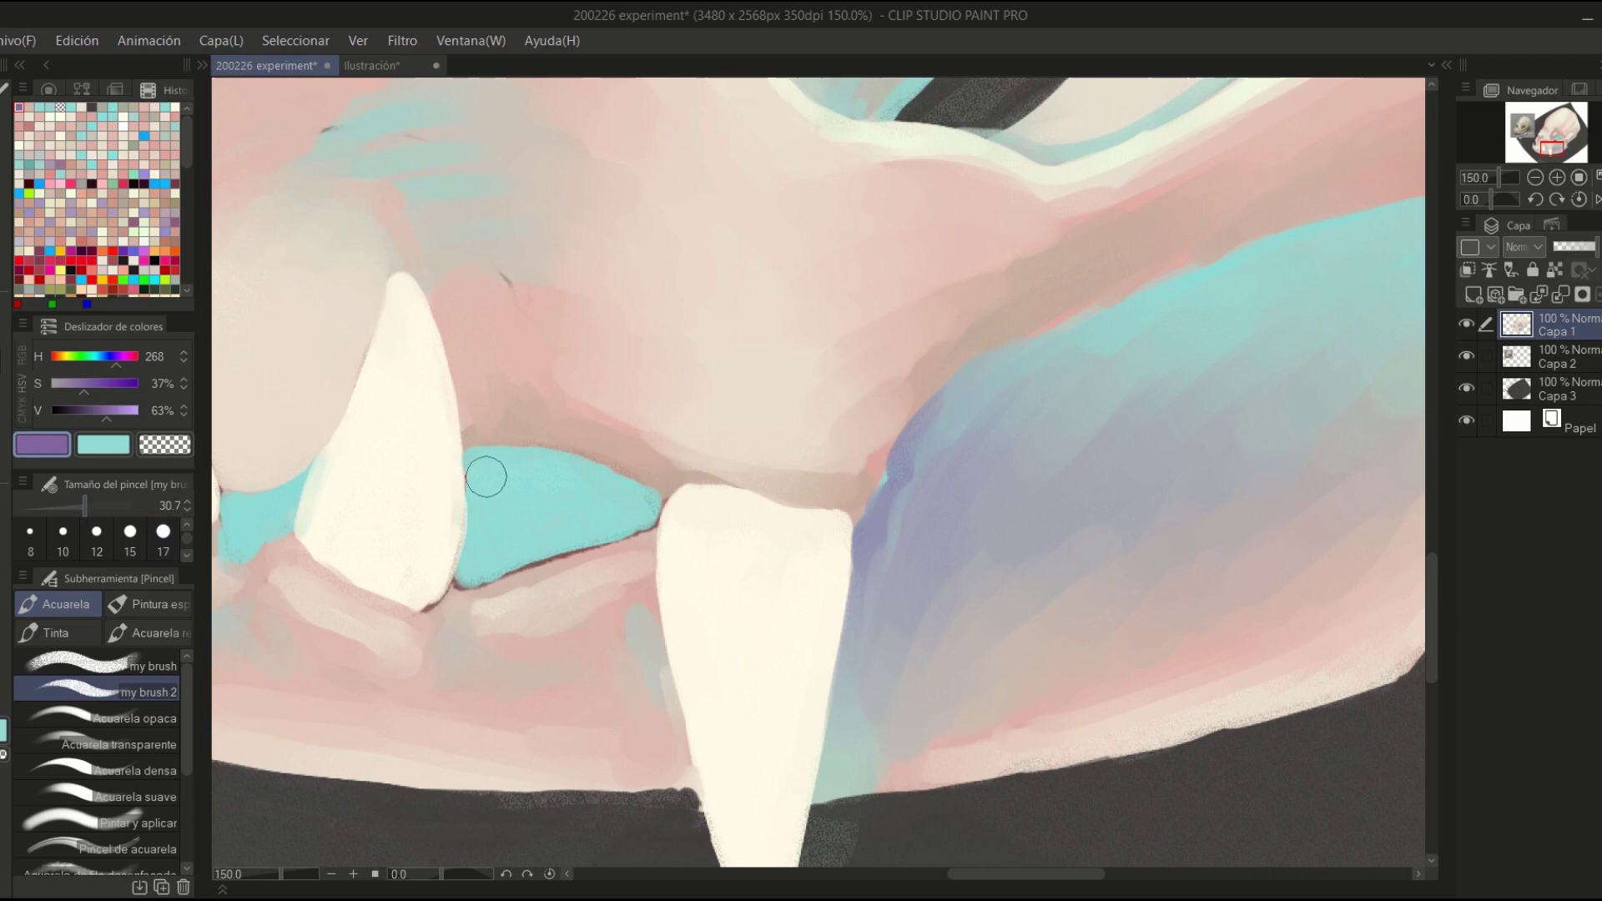
drag(487, 473, 635, 422)
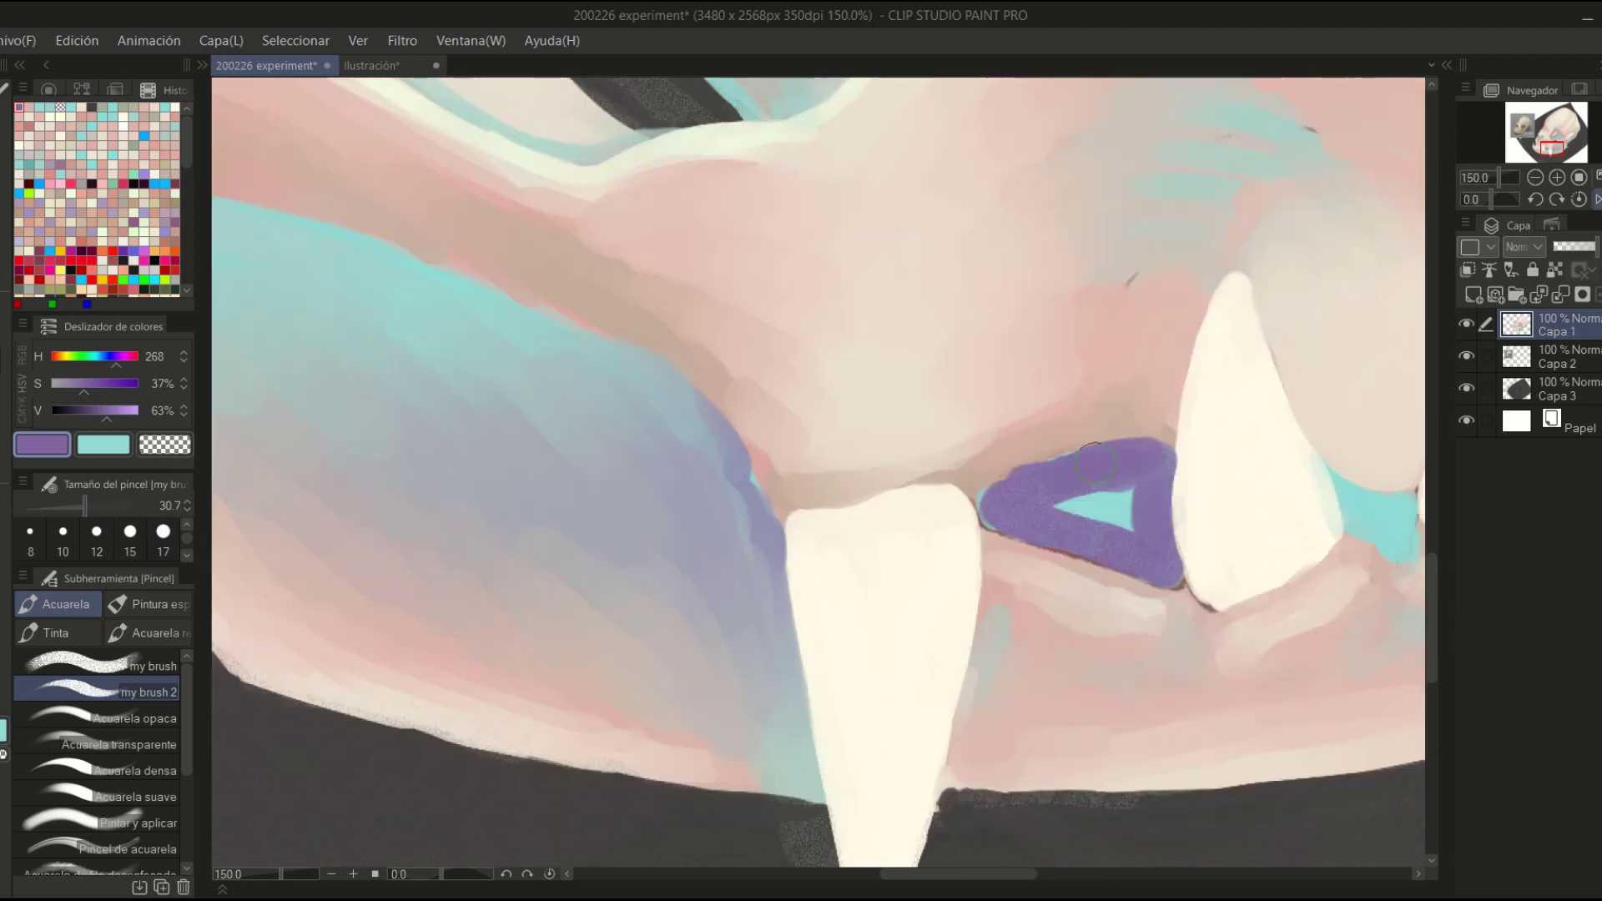
drag(1035, 497, 1147, 524)
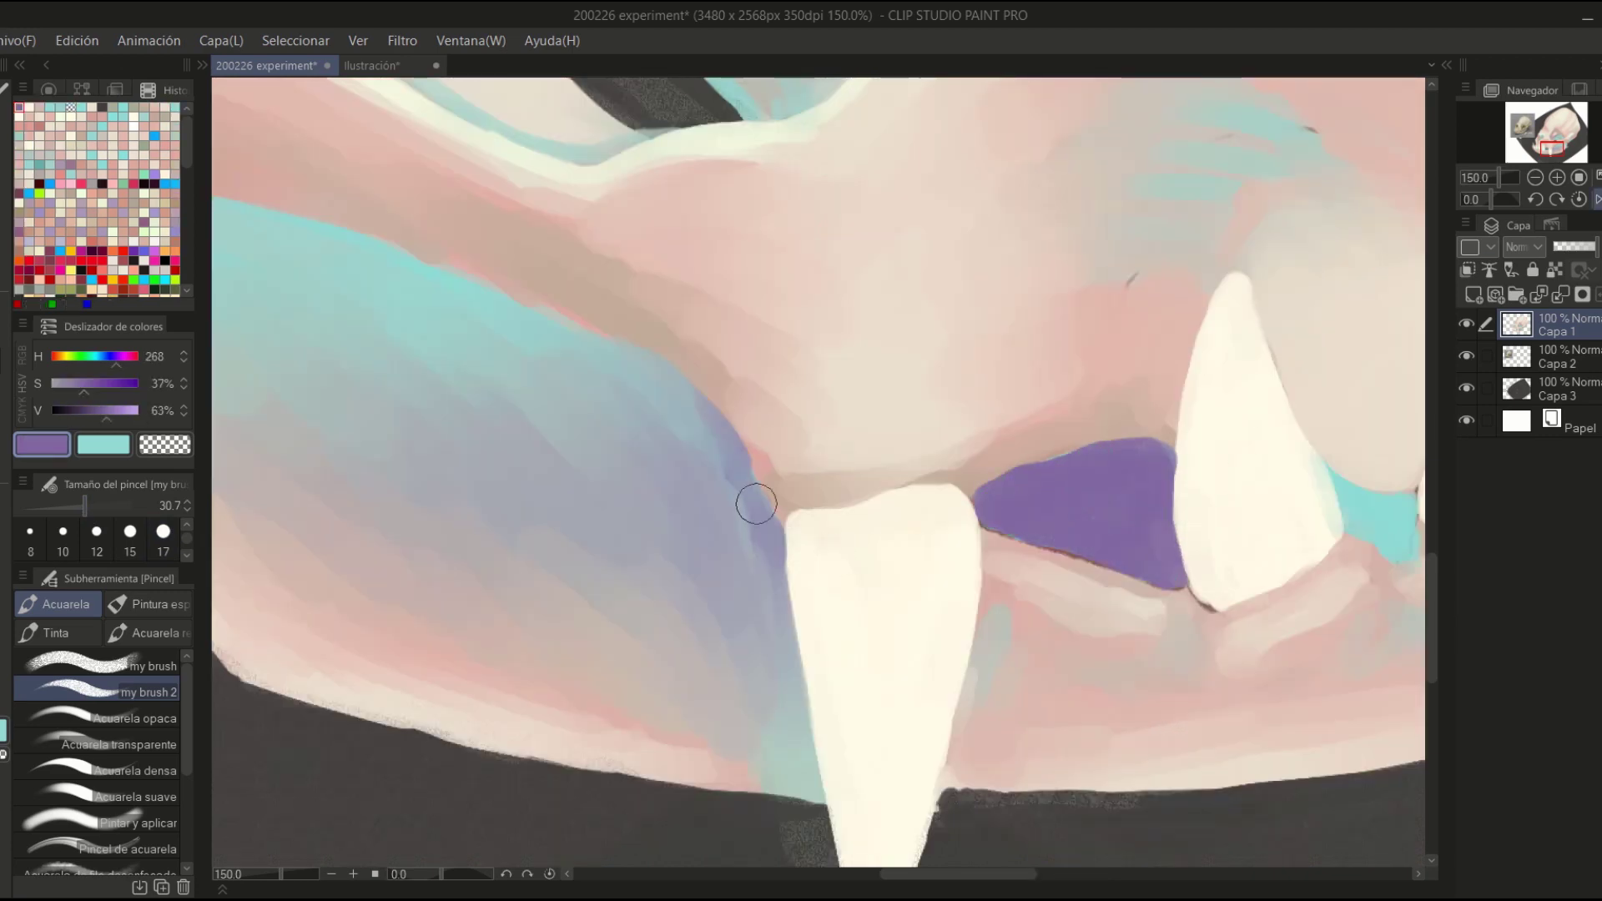
key(h)
mouse_move(797, 576)
mouse_down()
mouse_move(826, 538)
mouse_move(872, 534)
mouse_move(842, 562)
mouse_up()
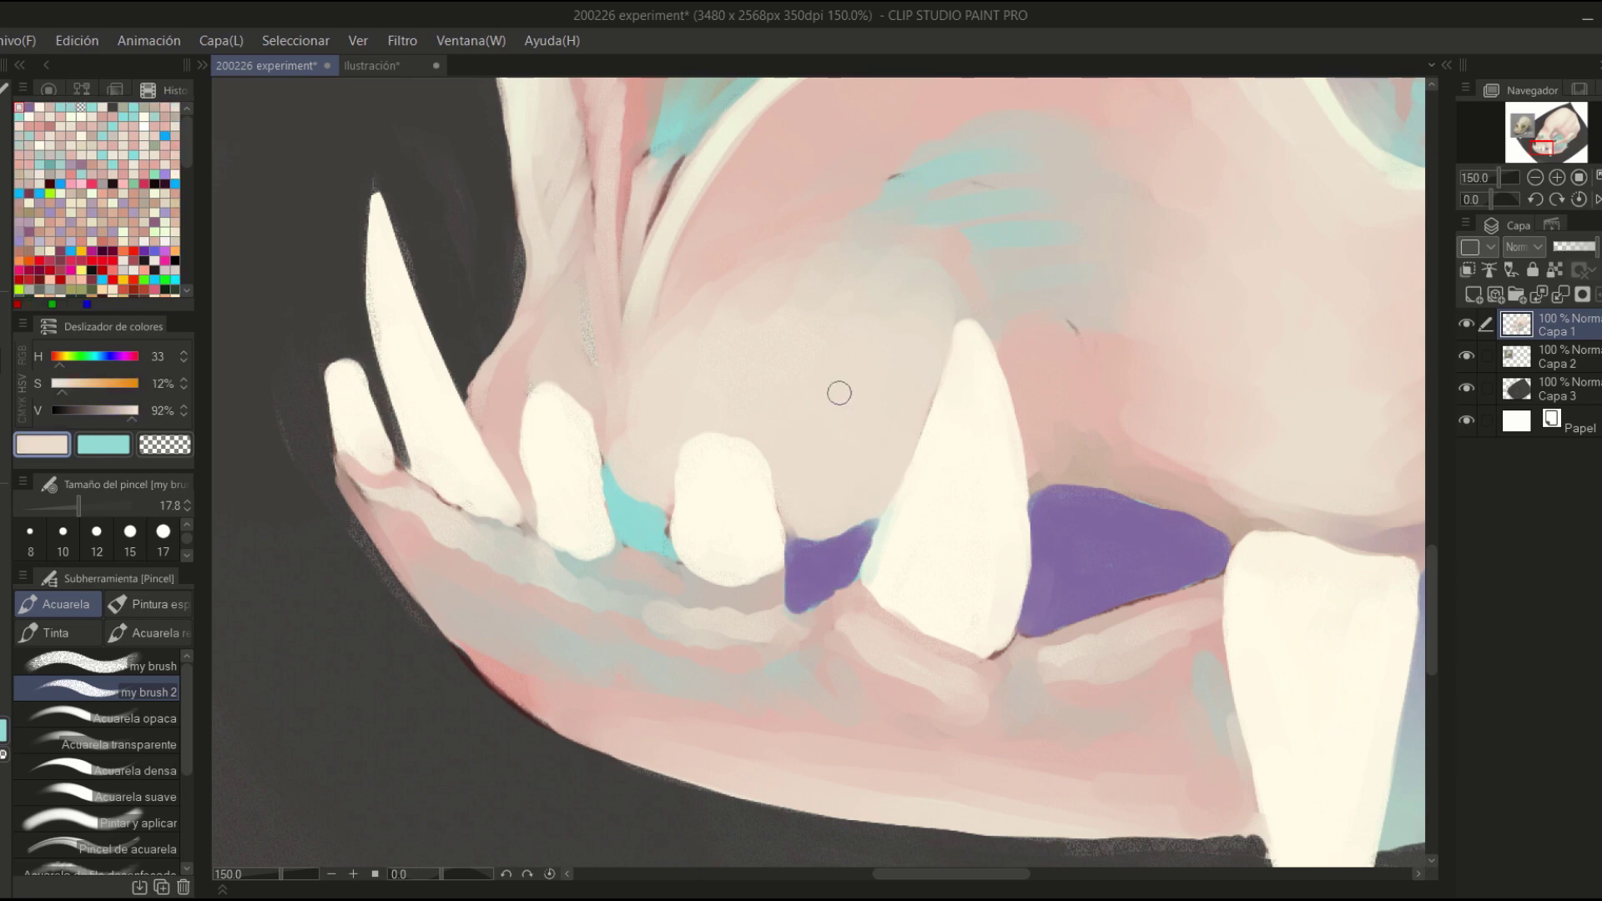
drag(617, 500, 660, 551)
- Paint purple shading inside the nasal opening, along its upper rim and down its inner edges, at brush size 17.8
click(1535, 177)
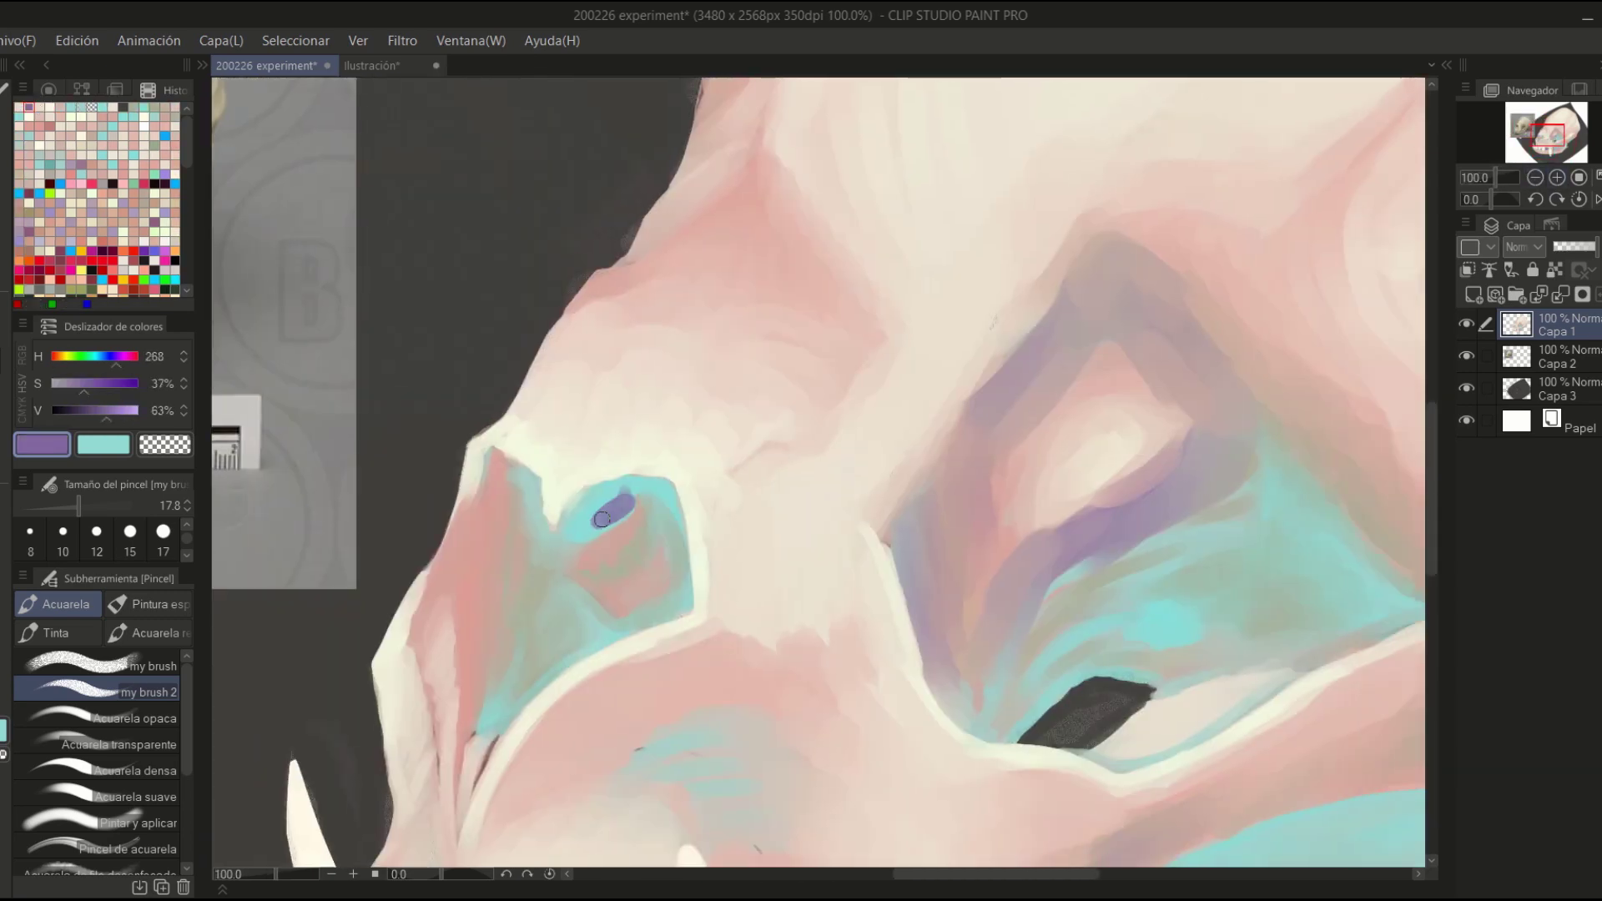
drag(613, 489, 585, 534)
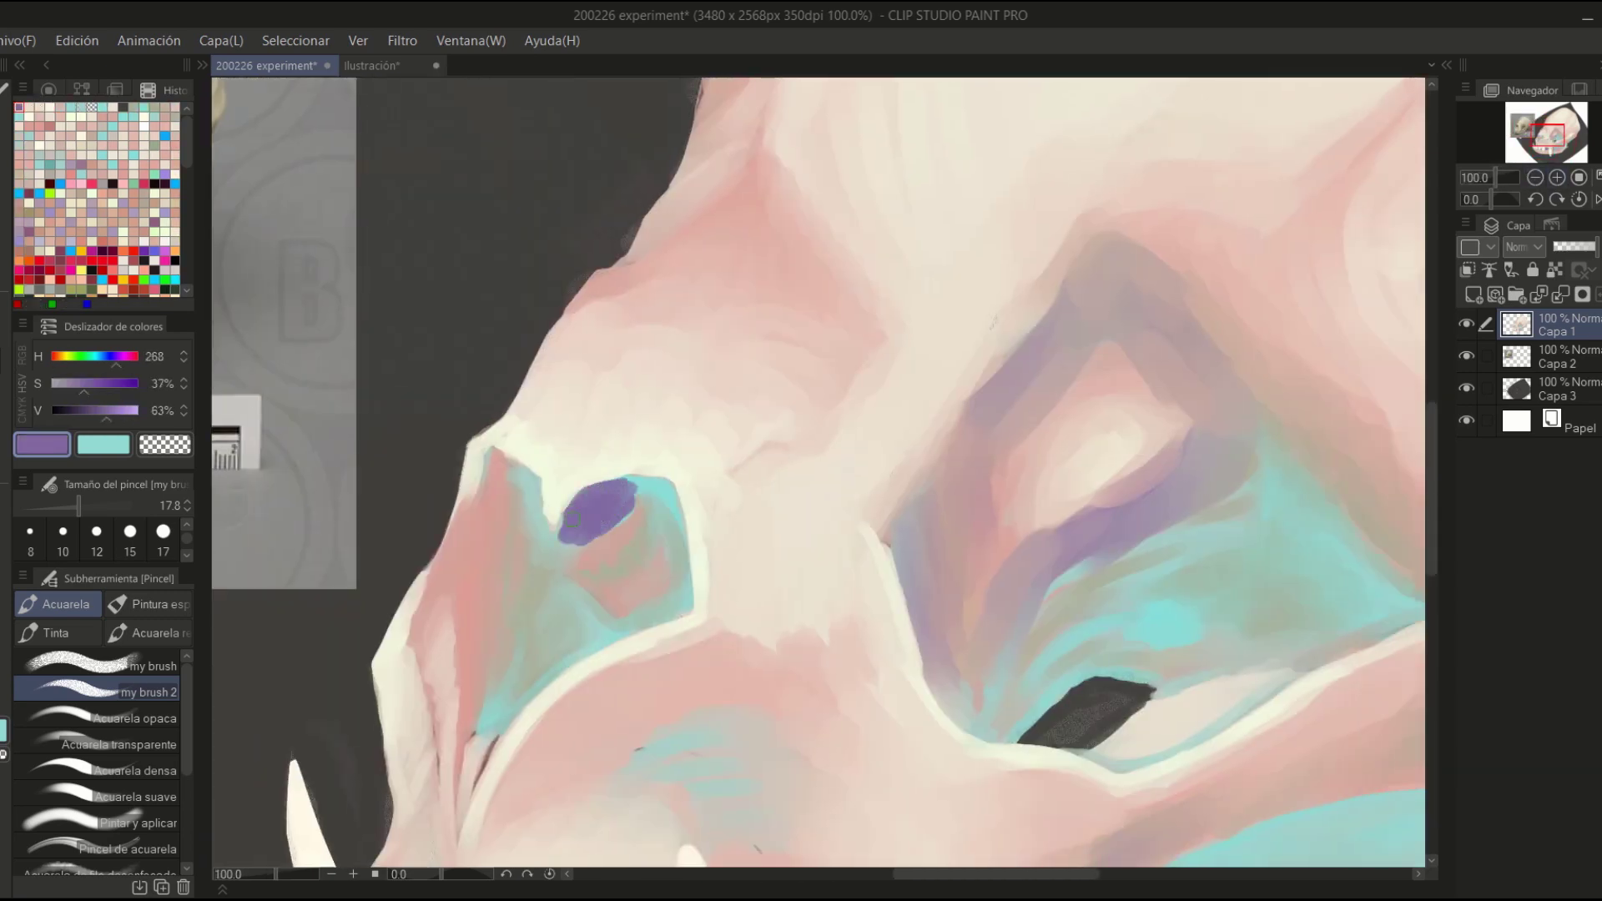
key(h)
drag(1023, 501, 955, 567)
key(h)
drag(584, 517, 618, 559)
drag(500, 455, 555, 575)
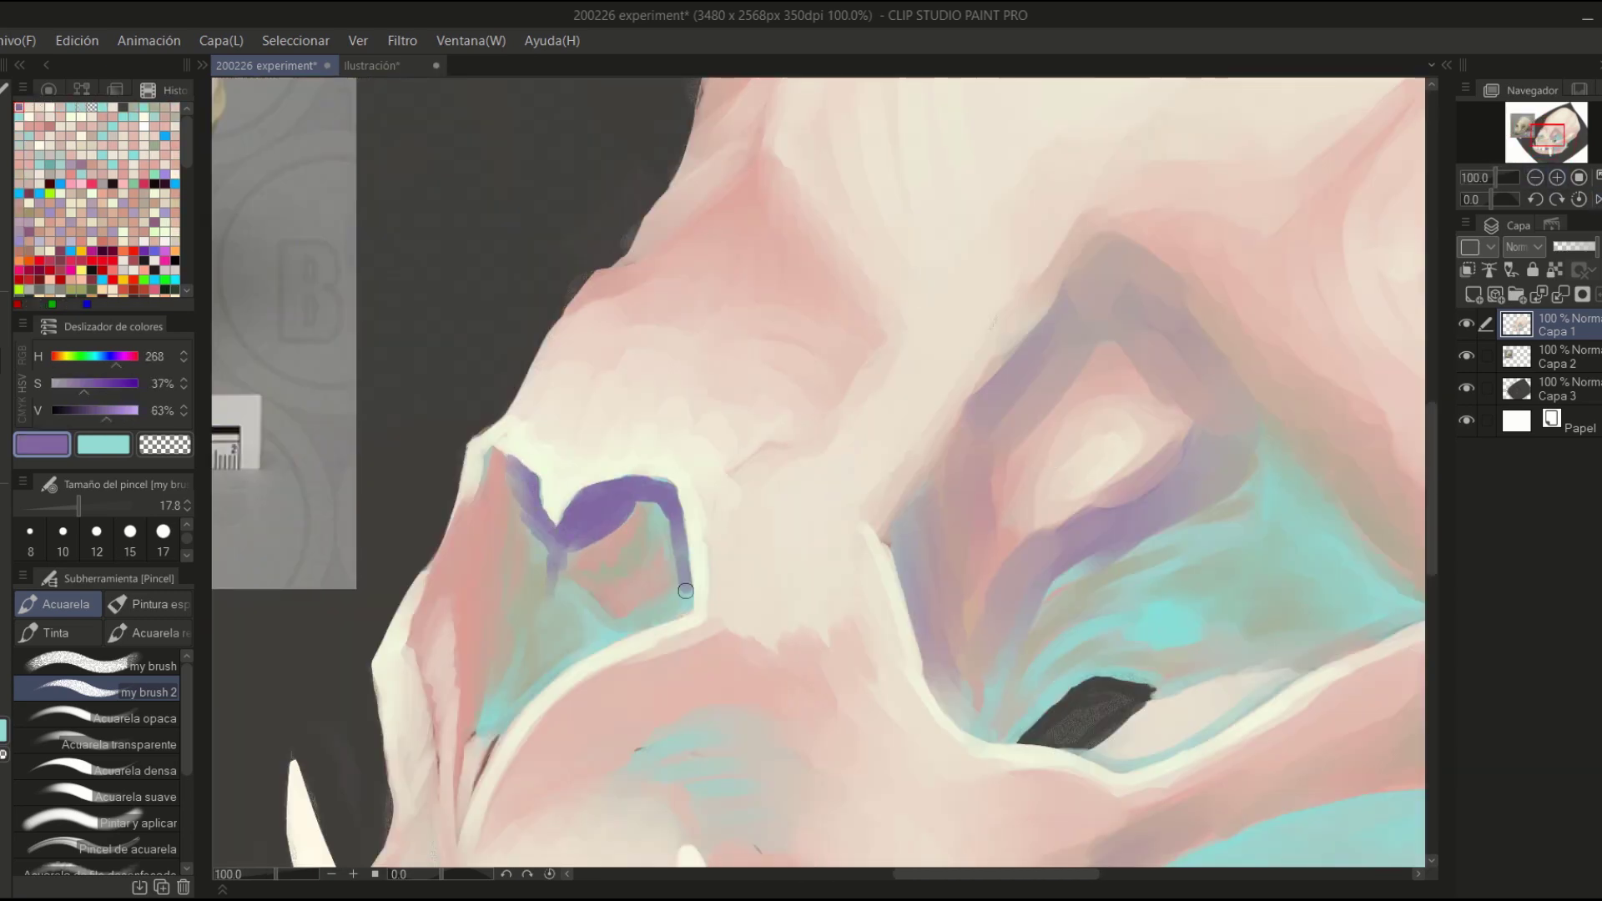
mouse_move(684, 501)
mouse_down()
mouse_move(637, 615)
mouse_move(501, 735)
mouse_up()
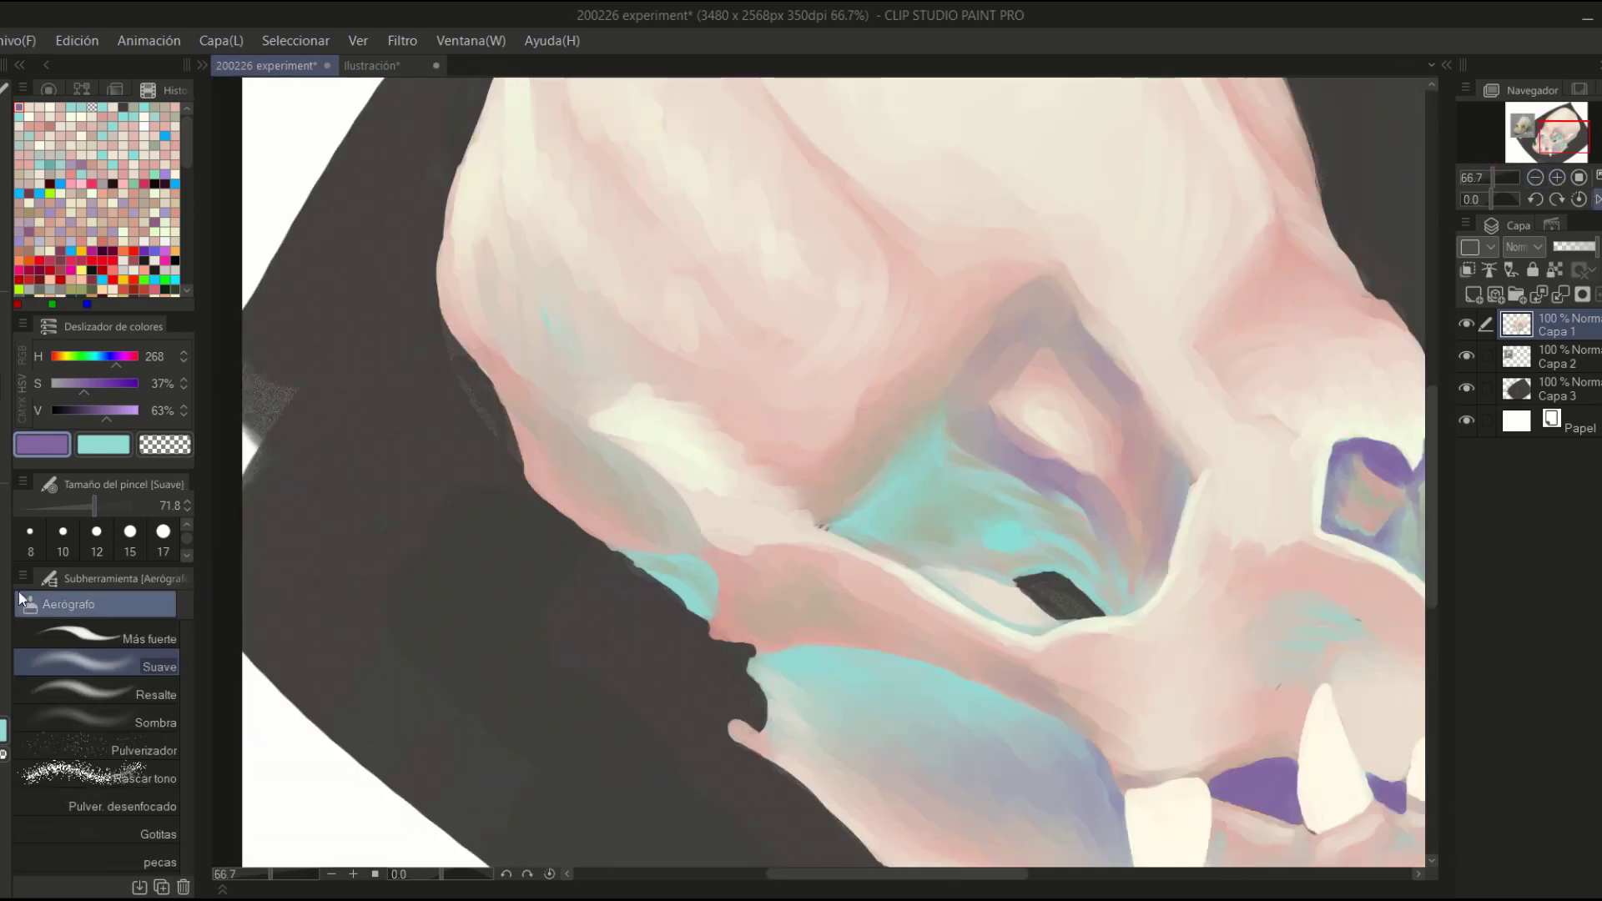
- Shade the eye socket's rear corner with purple using the Suave airbrush and retouch its pale areas with cream (H 43, S 9%, V 90%)
drag(876, 451, 1260, 458)
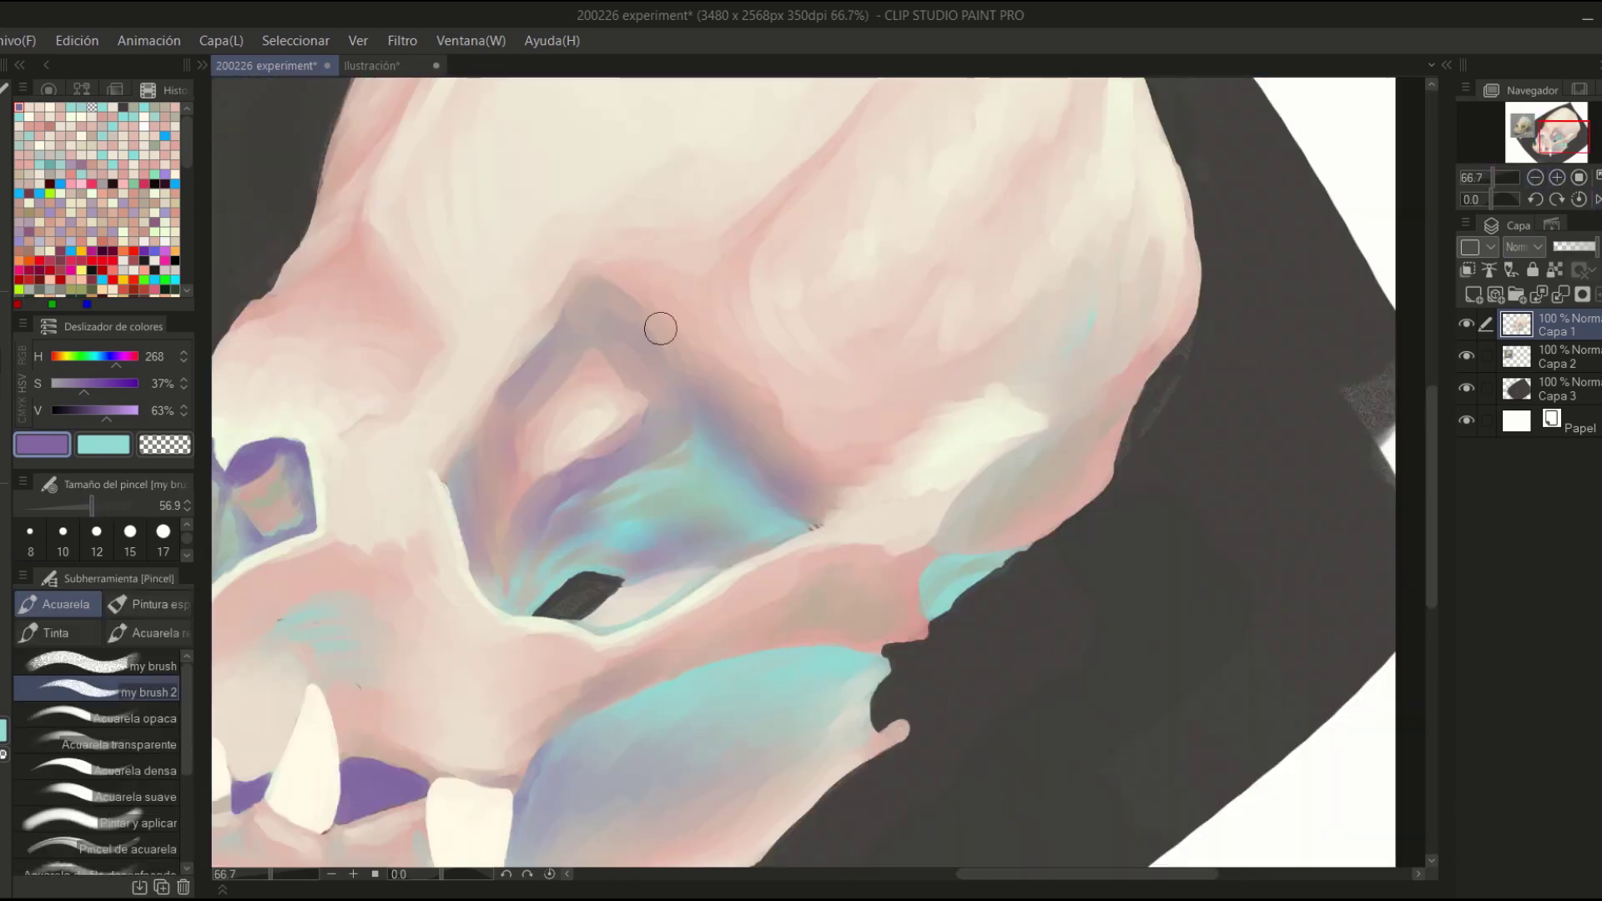
key(h)
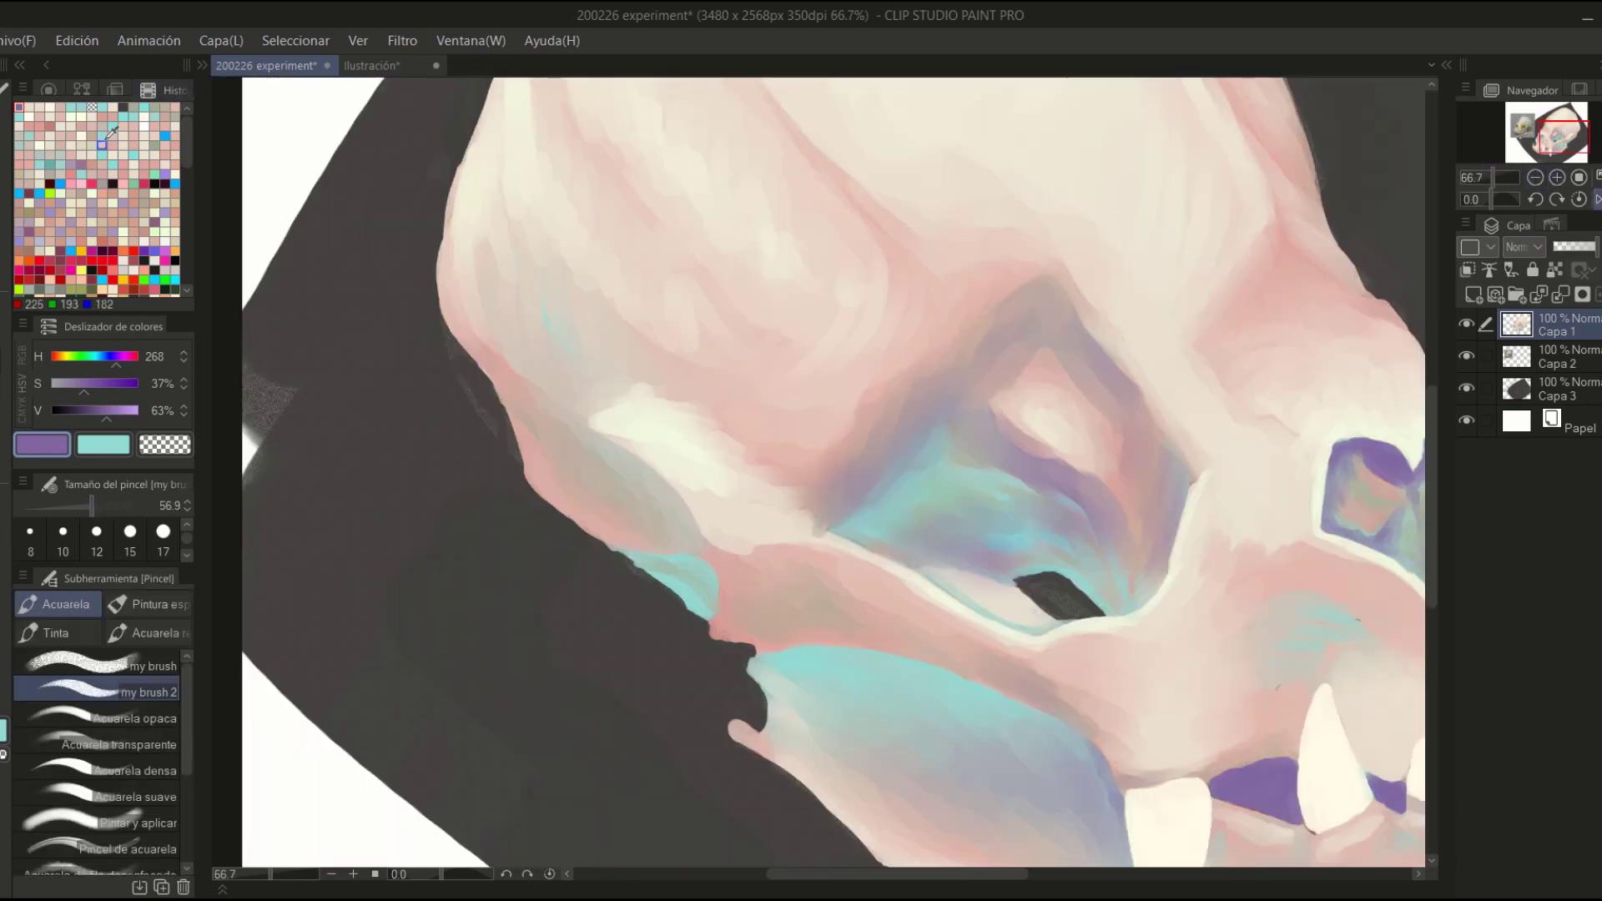
alt+click(818, 472)
key(h)
drag(793, 476, 772, 505)
drag(547, 576, 795, 665)
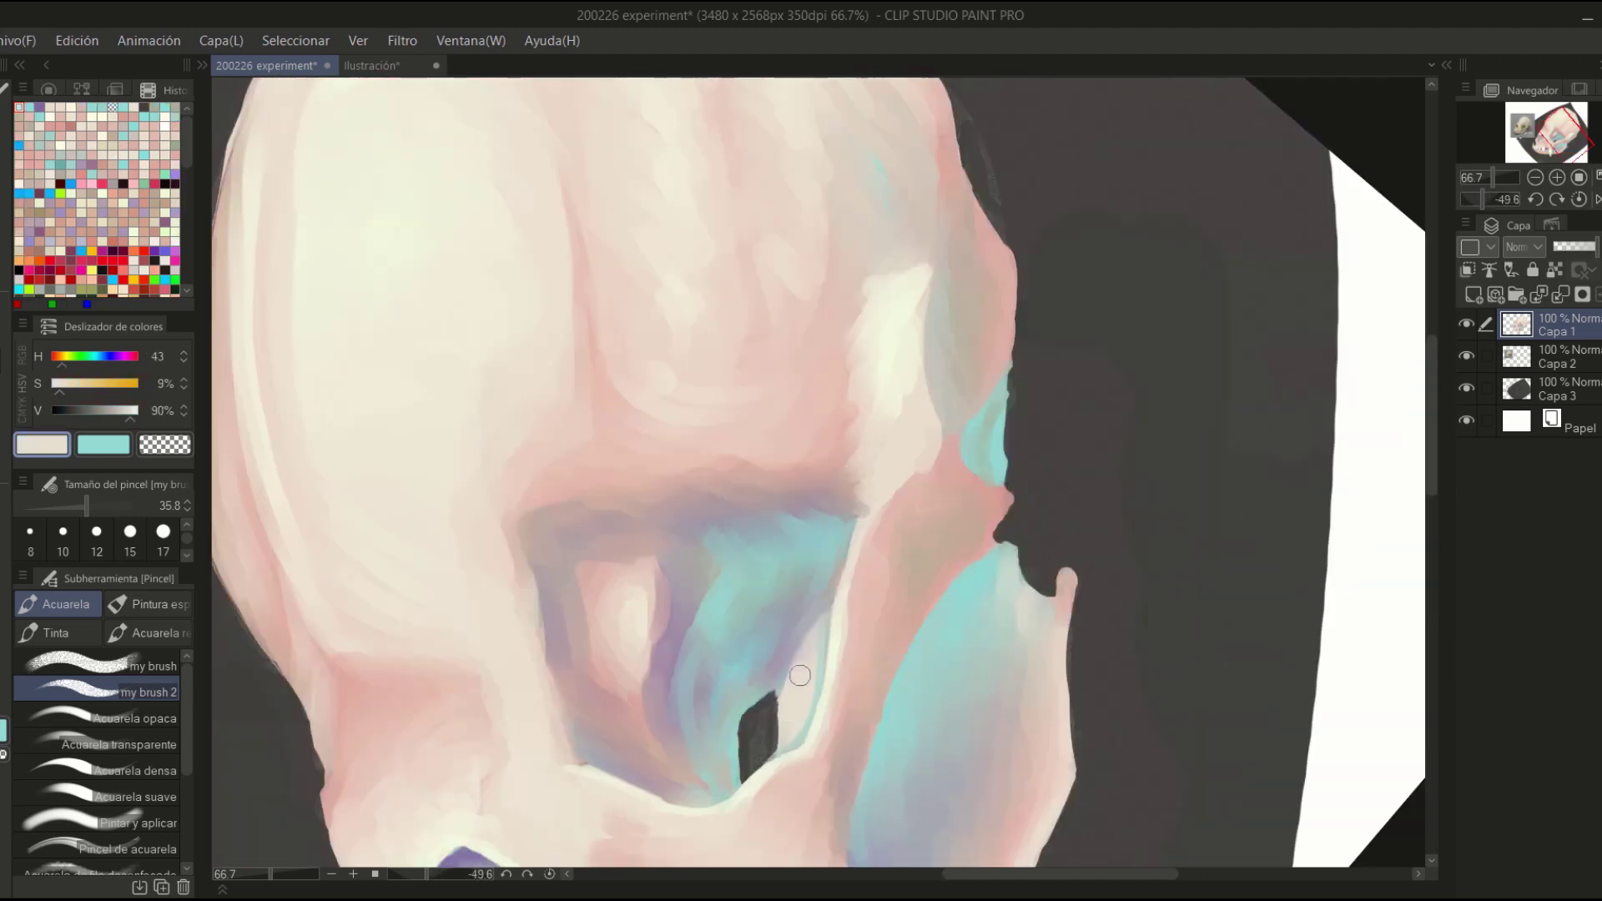
- Shade the back of the cheekbone and the area behind its highlight with purple at brush size 35.8
alt+click(939, 368)
mouse_move(939, 368)
mouse_down()
mouse_move(976, 254)
mouse_move(937, 239)
mouse_up()
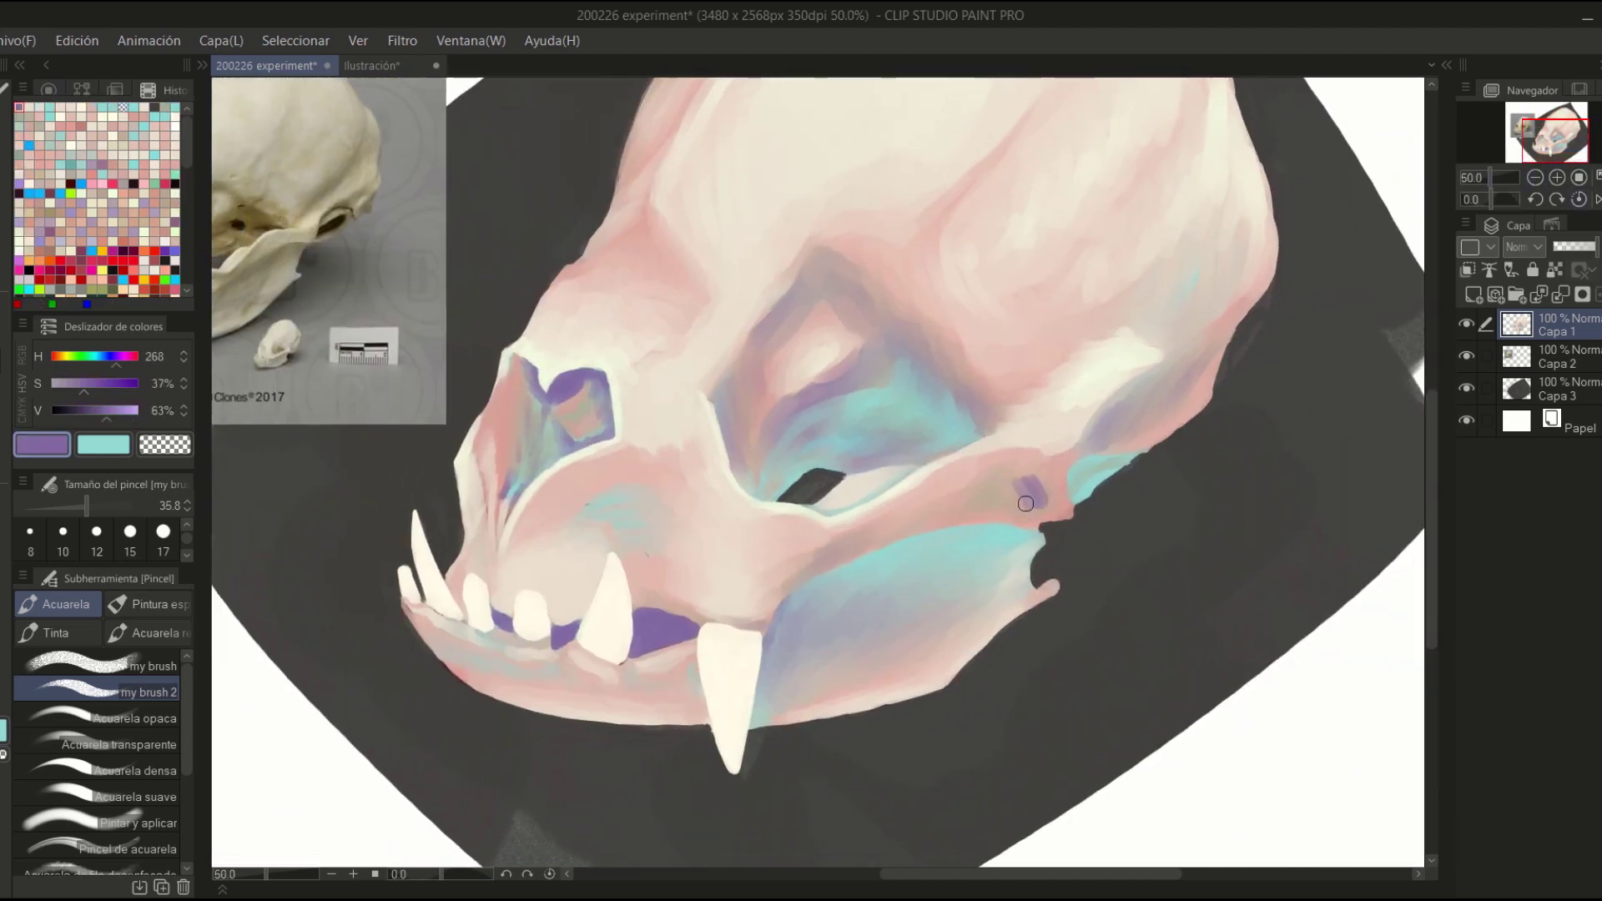
key(x)
mouse_move(1043, 497)
mouse_down()
mouse_move(997, 488)
mouse_move(1040, 279)
mouse_up()
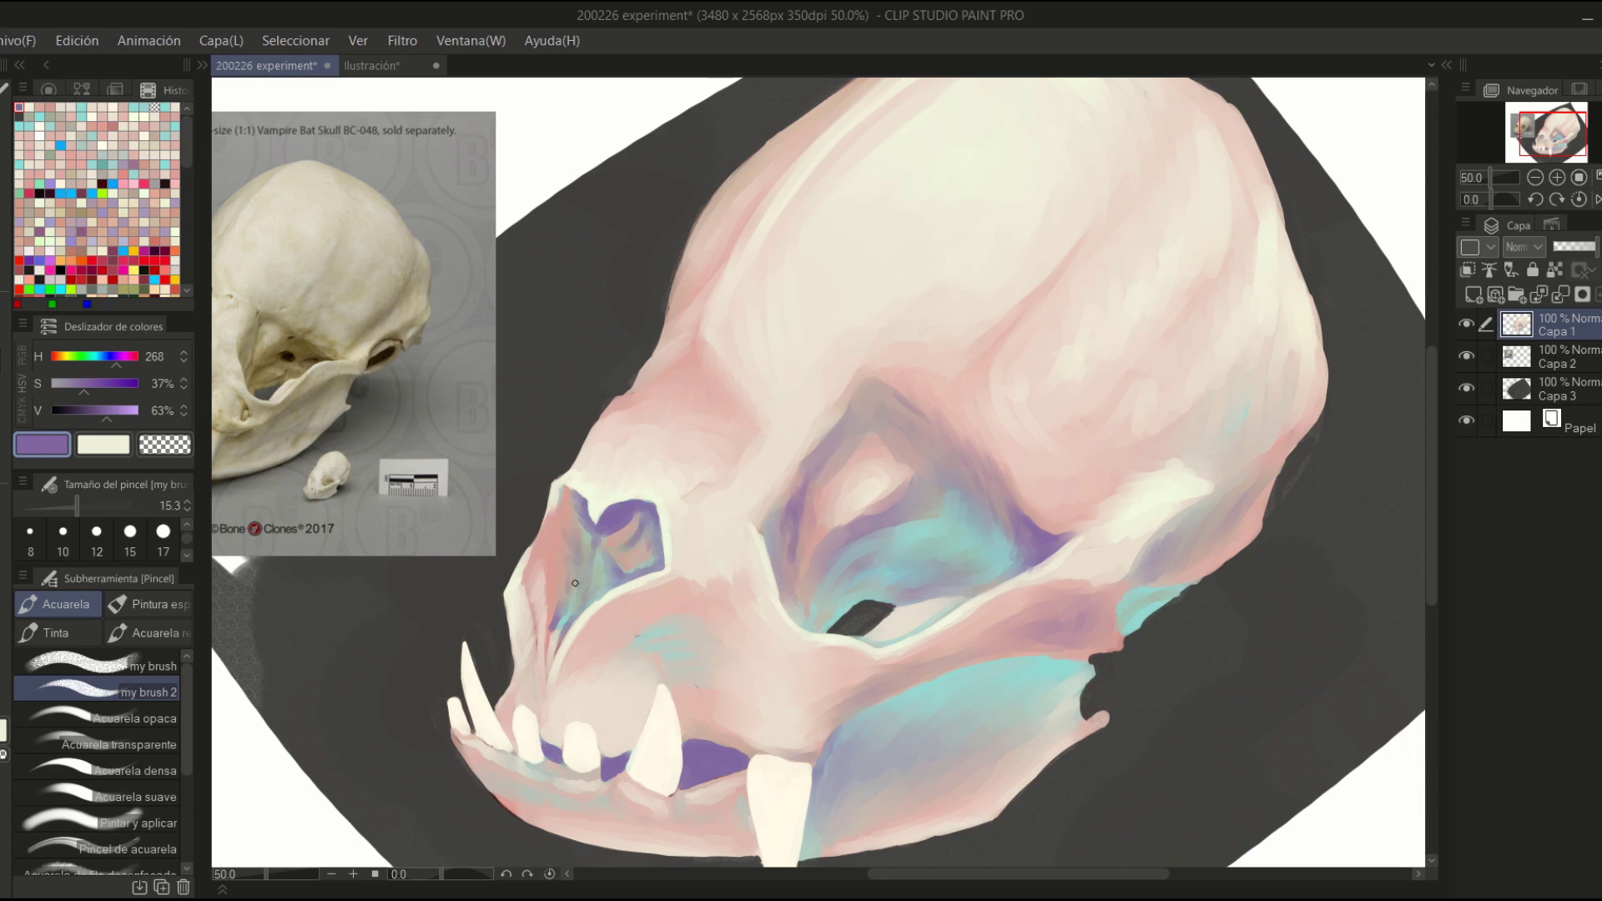
- Add purple shading inside the teal opening behind the cheekbone and over the teal of the lower jaw at size 30.7
mouse_move(1150, 560)
mouse_down()
mouse_move(1219, 538)
mouse_move(1146, 577)
mouse_move(1149, 557)
mouse_move(1197, 536)
mouse_move(1155, 542)
mouse_up()
alt+click(1164, 594)
drag(1122, 618, 1183, 589)
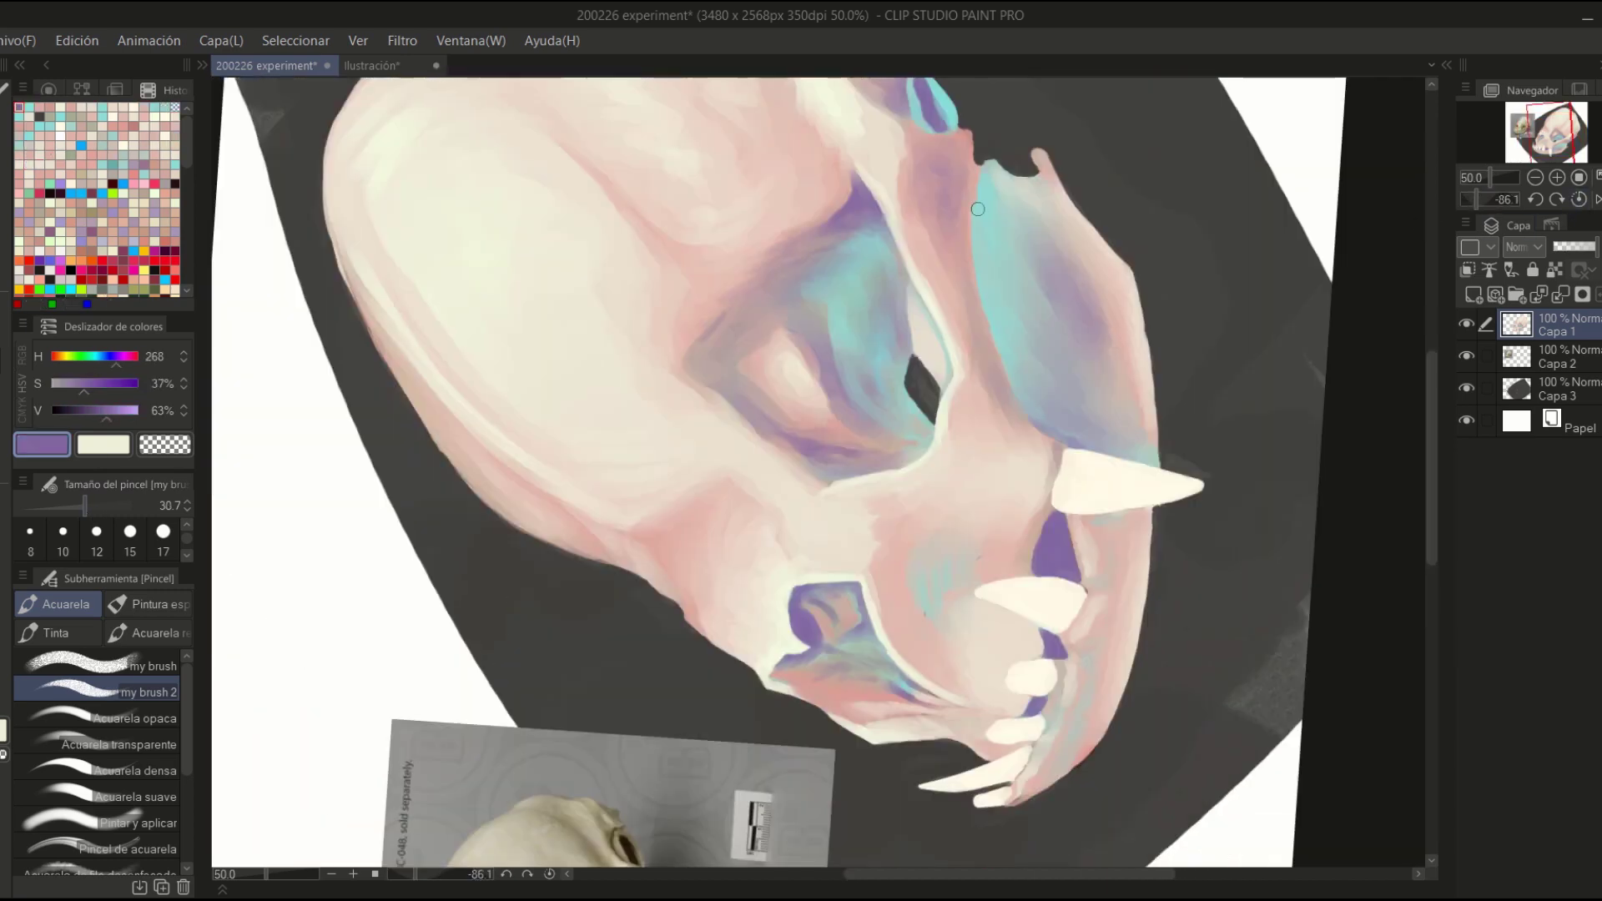
drag(972, 180, 1014, 376)
alt+click(987, 231)
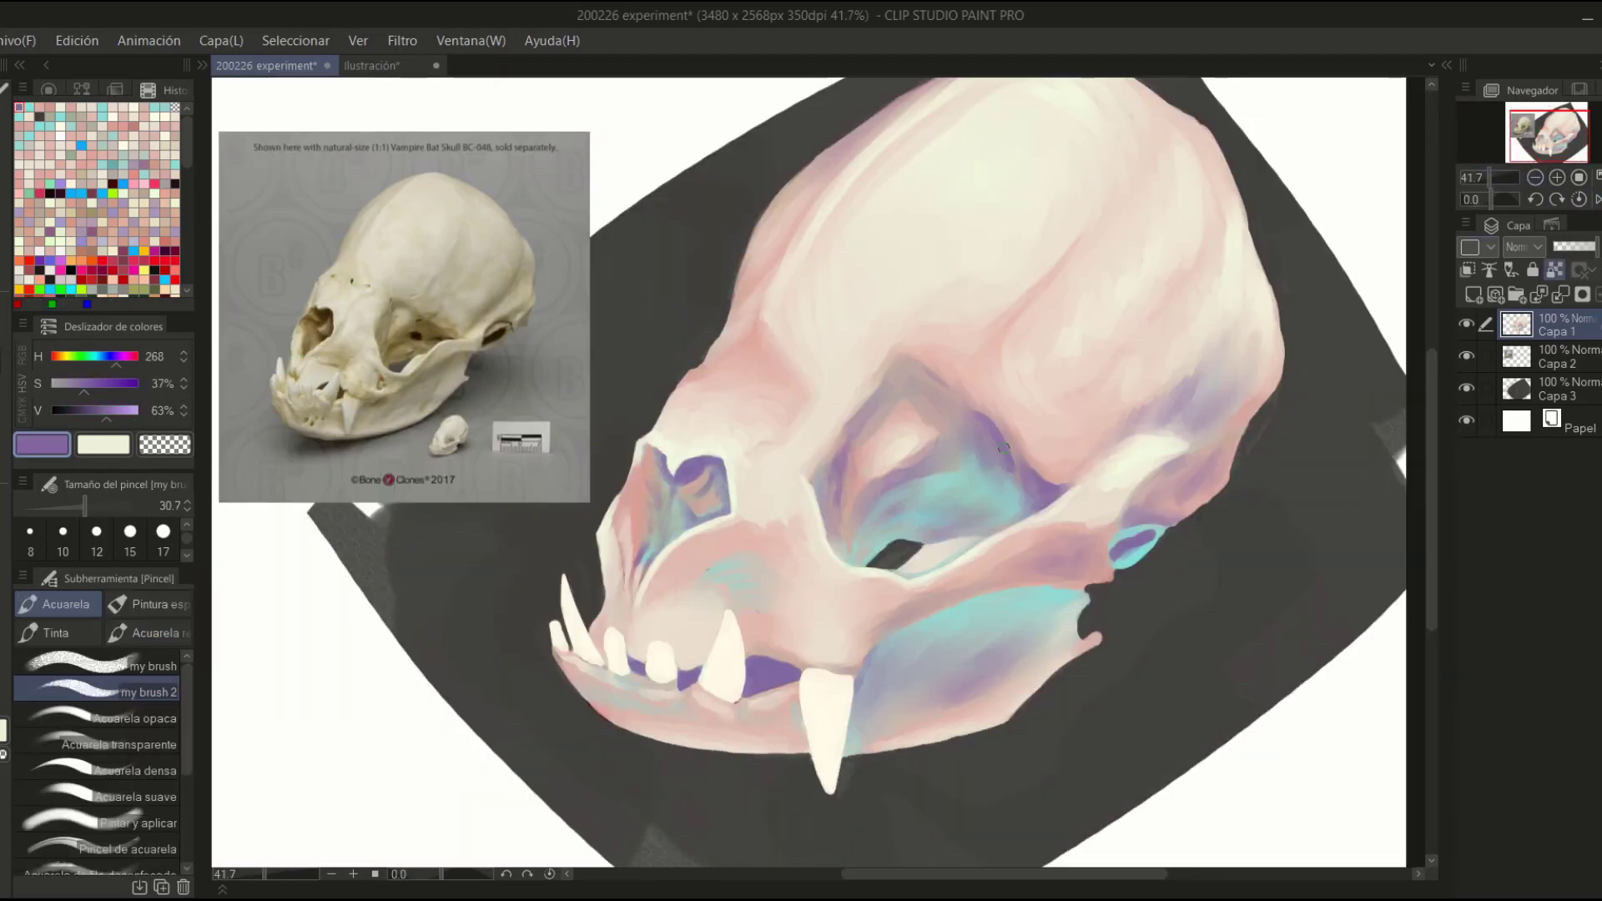
- Dot two small purple holes above the nasal opening and tint the fangs with pink (H 341, S 44%, V 100%)
alt+click(960, 404)
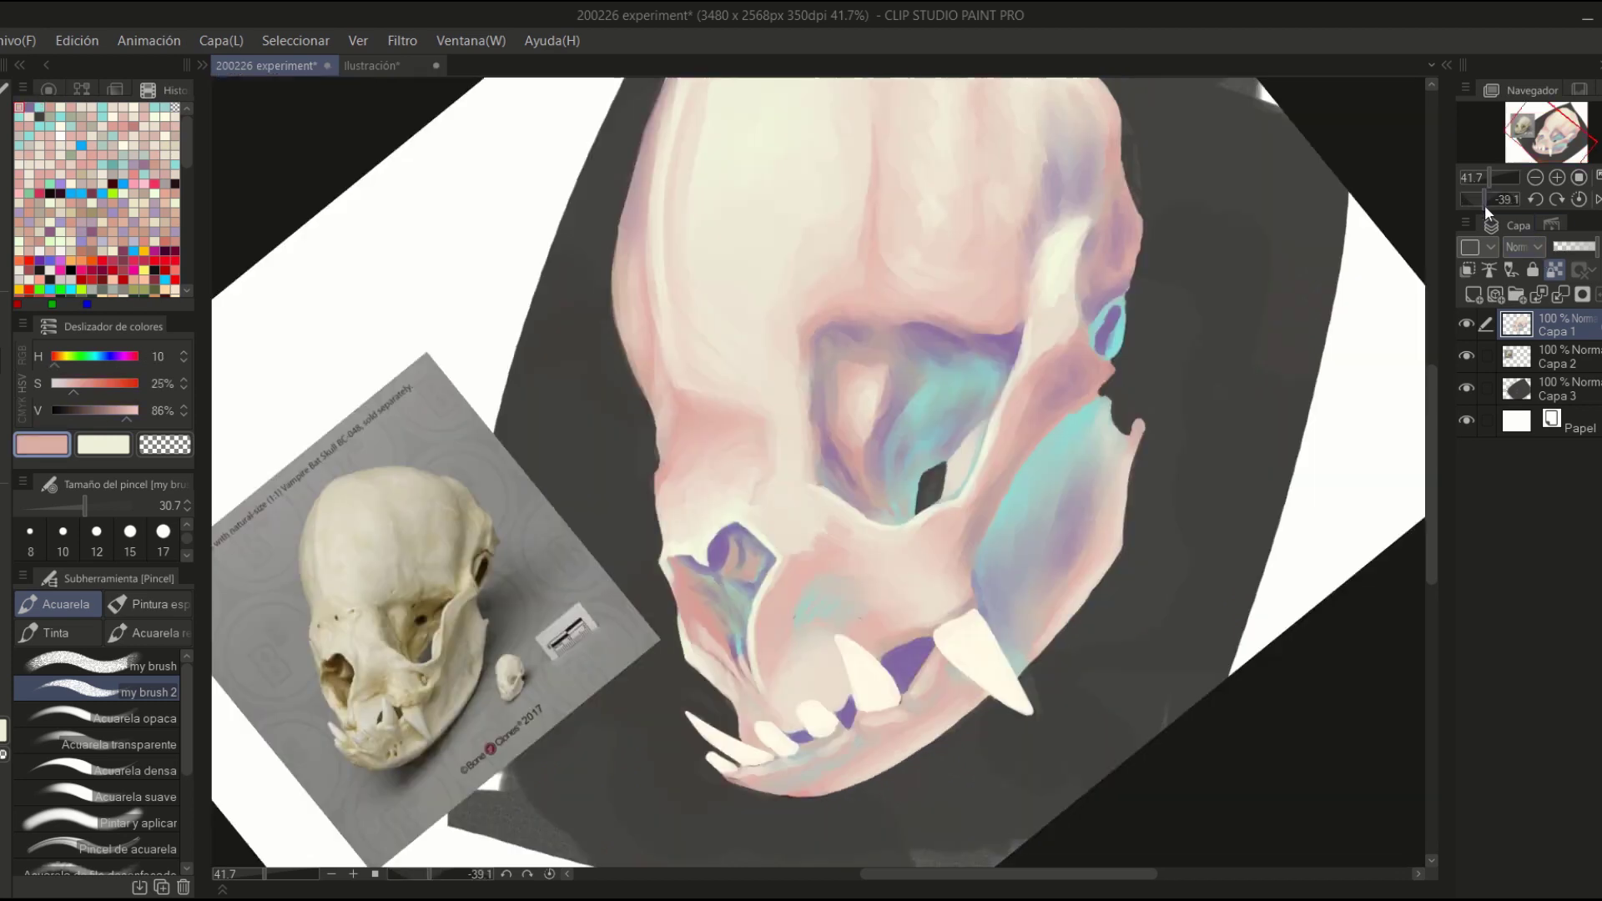
key(ctrl+@)
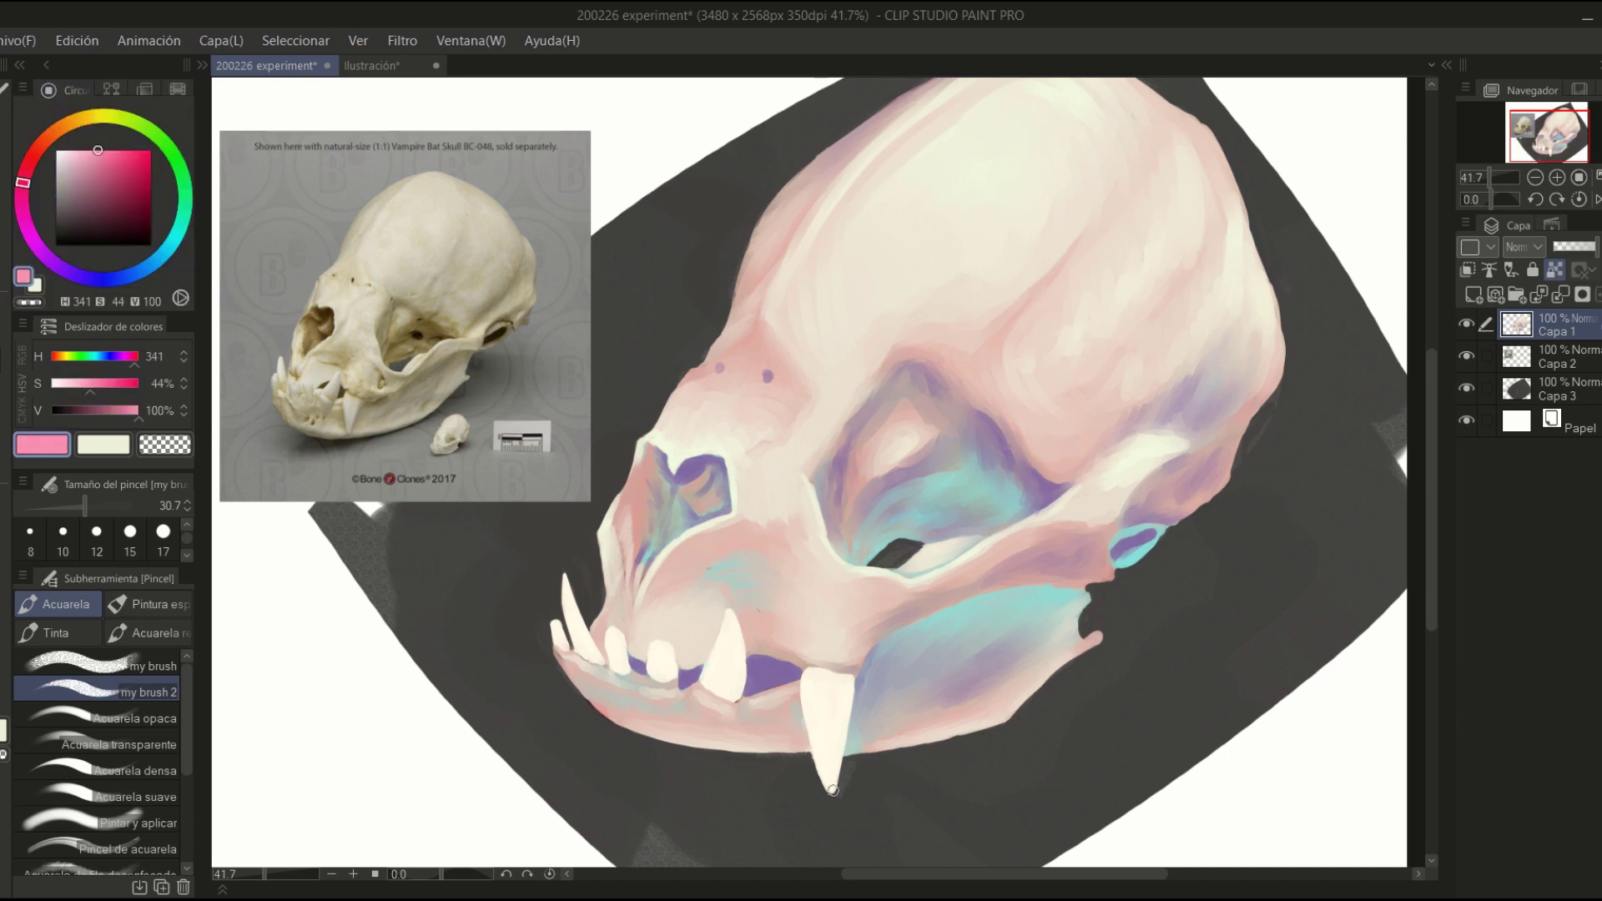
key(x)
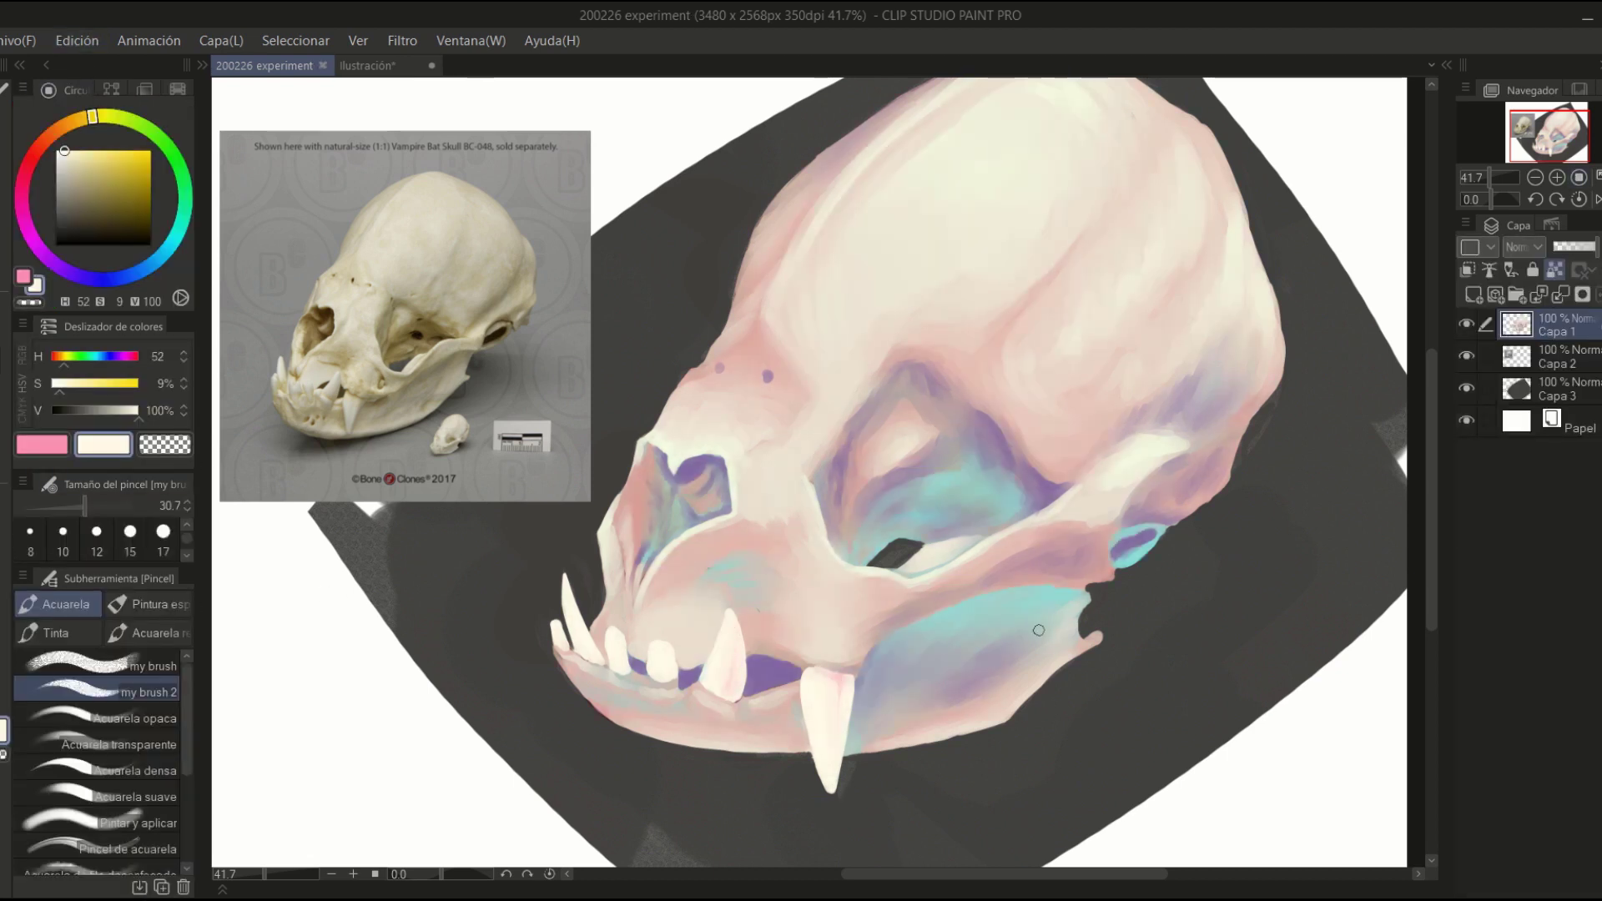
- Deepen the purple along the upper edge of the jaw behind the long fang and sample teal (H 174, S 36%, V 87%)
alt+click(876, 659)
drag(864, 672, 887, 639)
alt+click(937, 621)
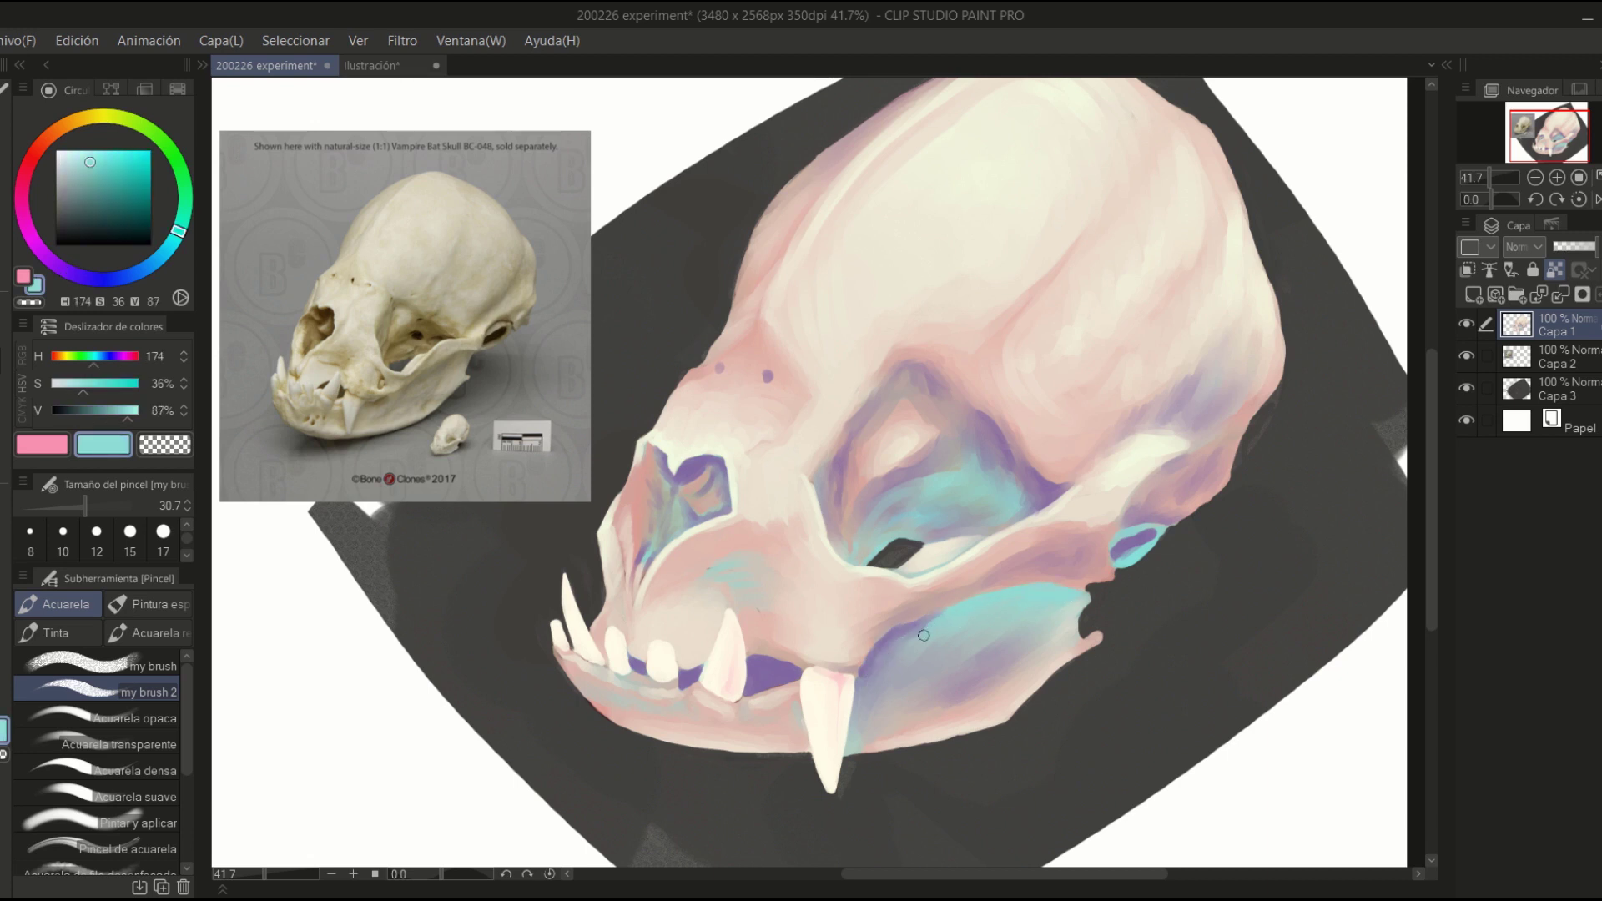
- Try a purple shadow (H 267, S 36%, V 64%) above the upper canine and sample cream (H 38, S 11%, V 92%) beside the eye socket
alt+click(750, 606)
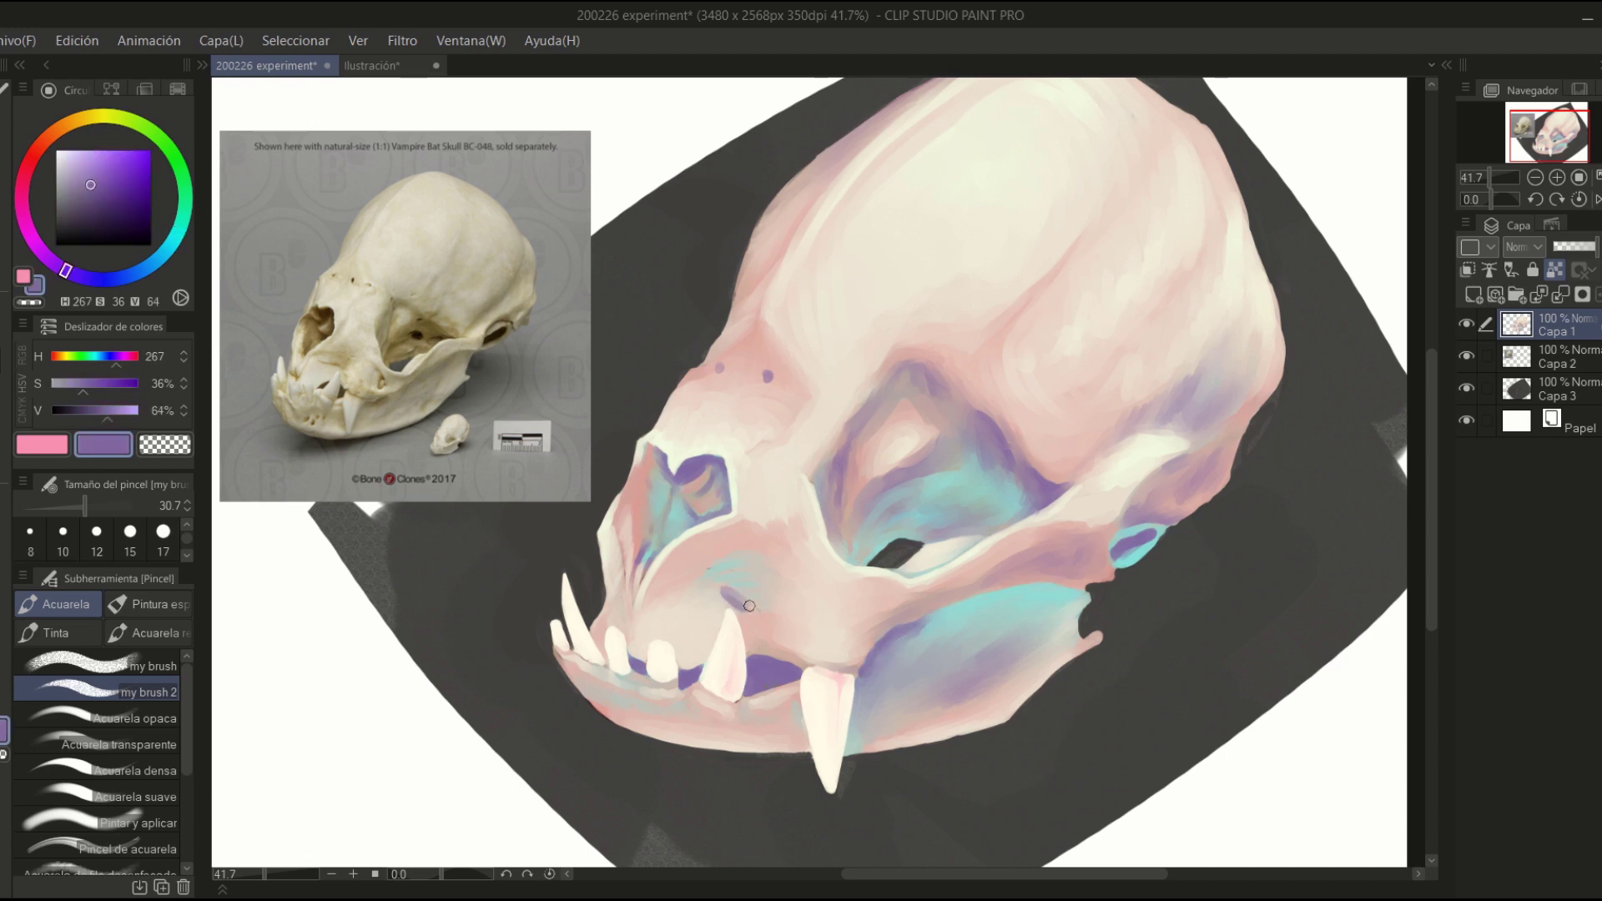
alt+click(795, 622)
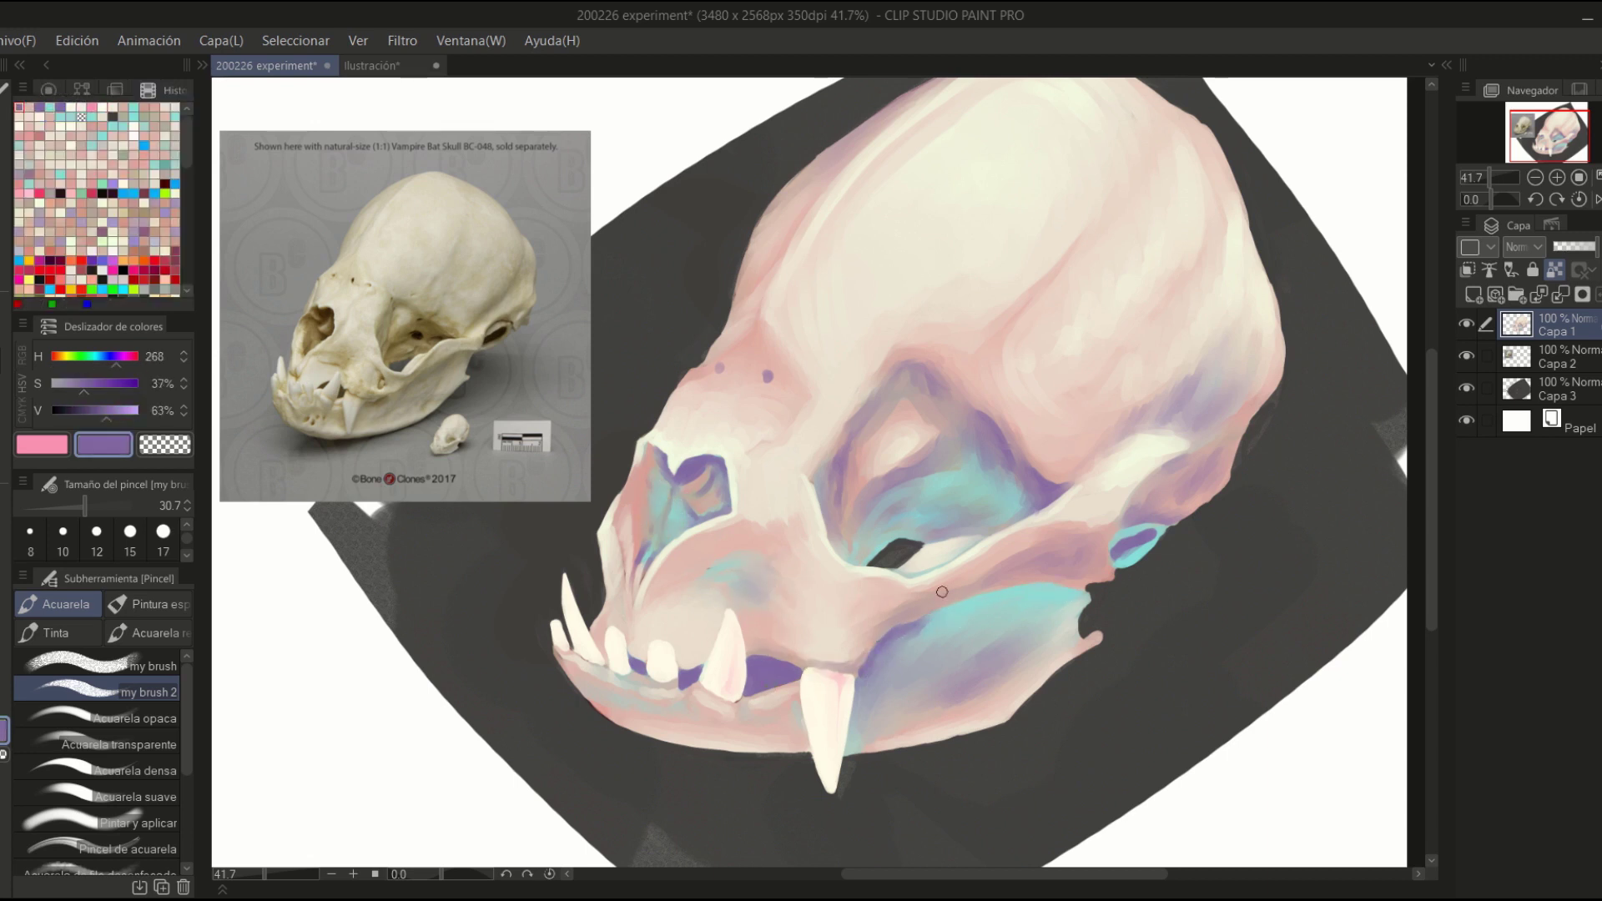
alt+click(817, 442)
key(h)
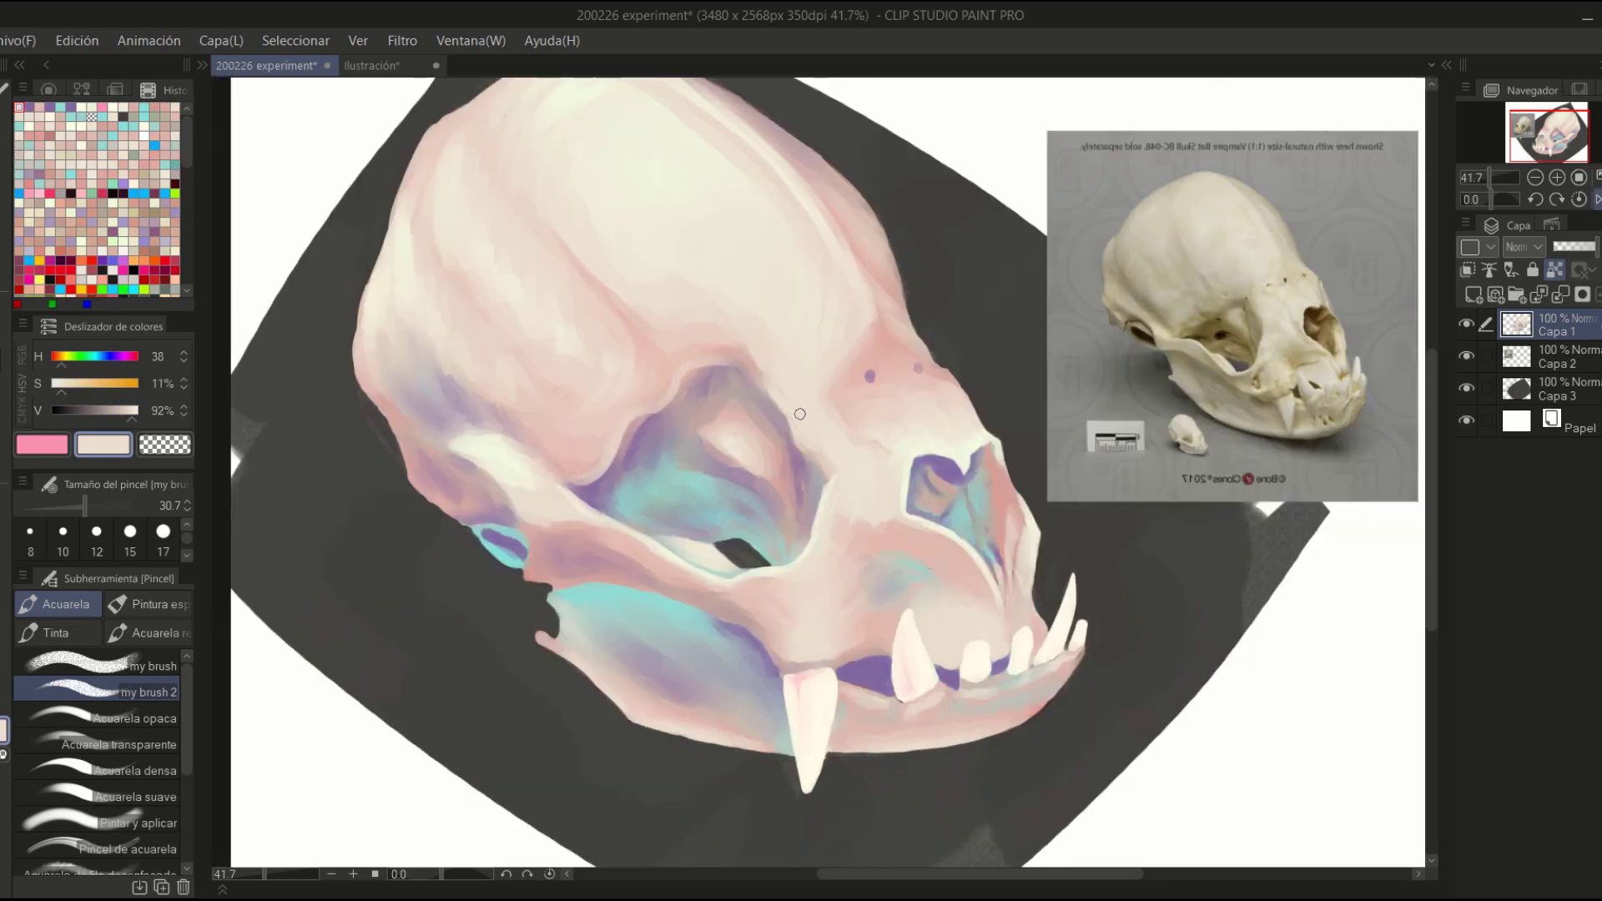